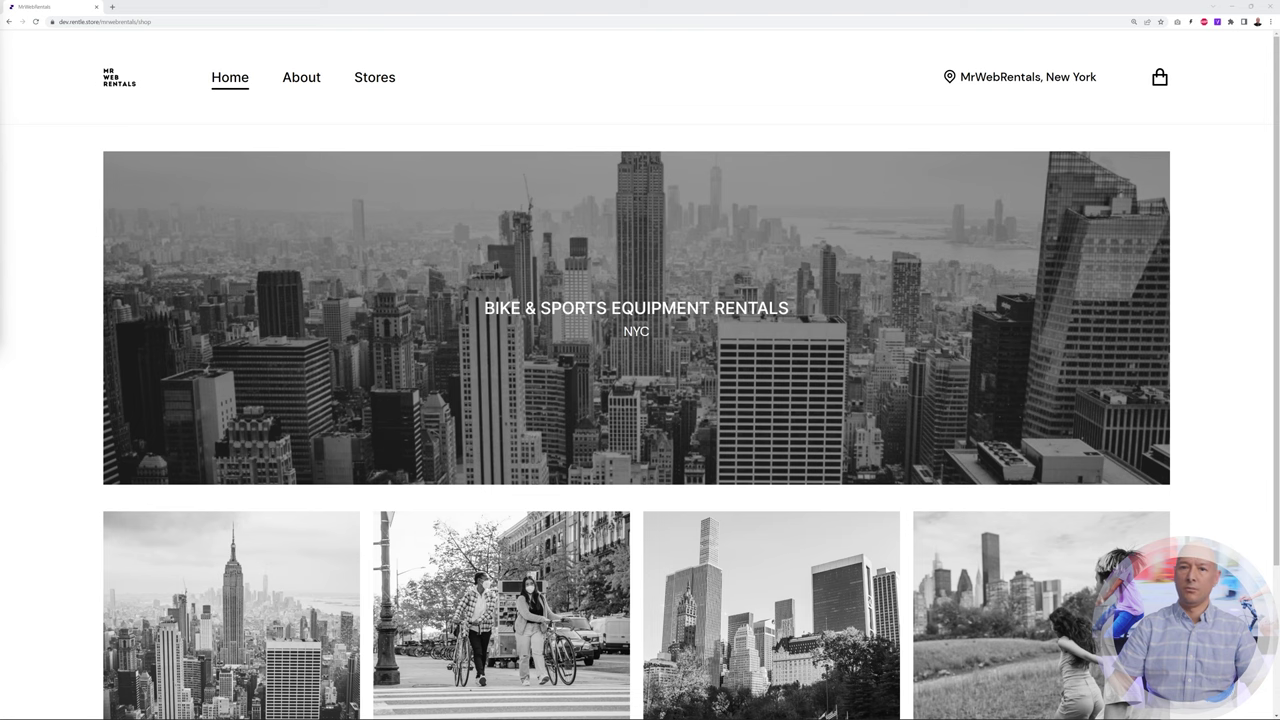
Open the FOCUS PLANET² 6.9 product page from the Bikes category of the MrWebRentals shop.
scroll(1250, 404, down, 3)
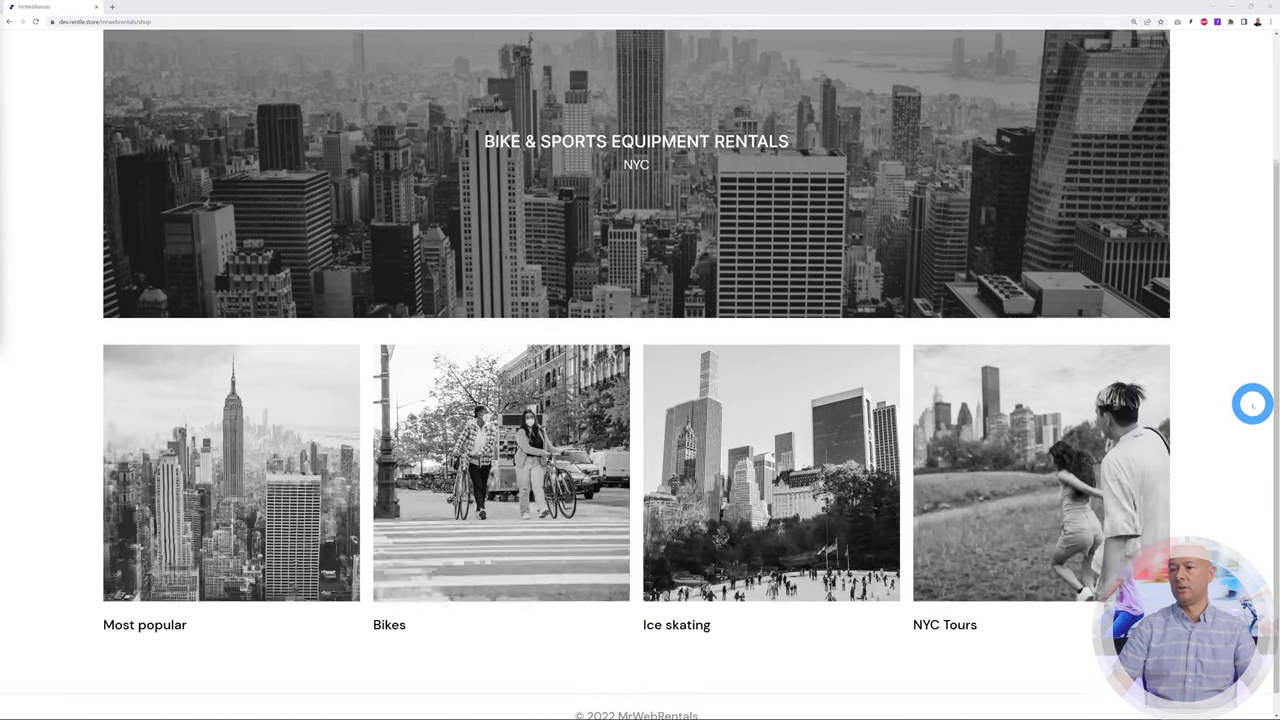
scroll(1252, 404, up, 3)
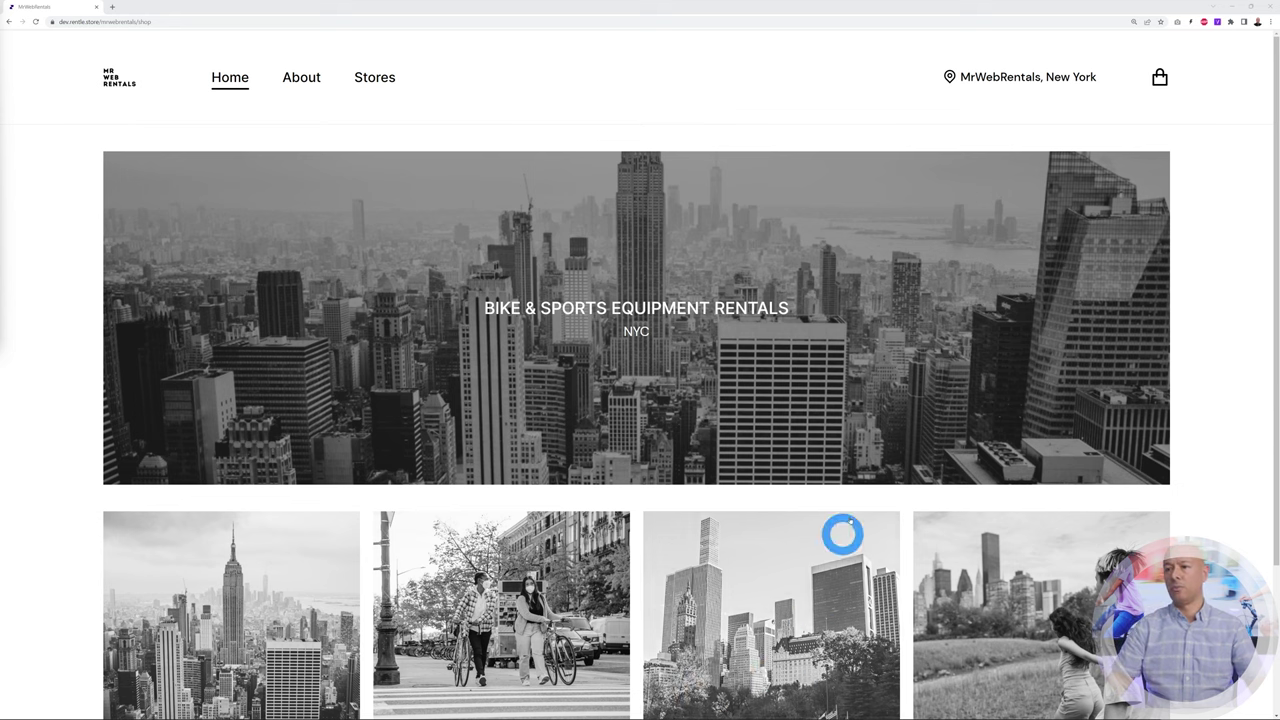
scroll(1232, 441, down, 2)
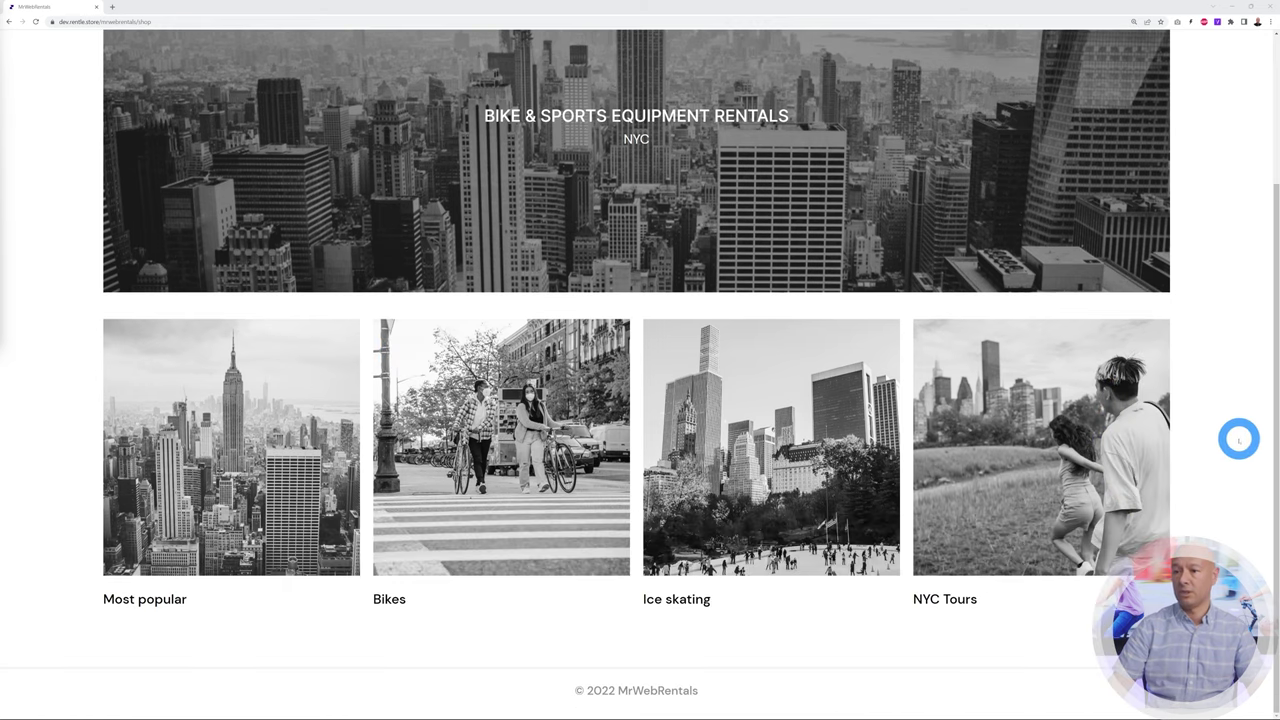
scroll(1239, 439, up, 2)
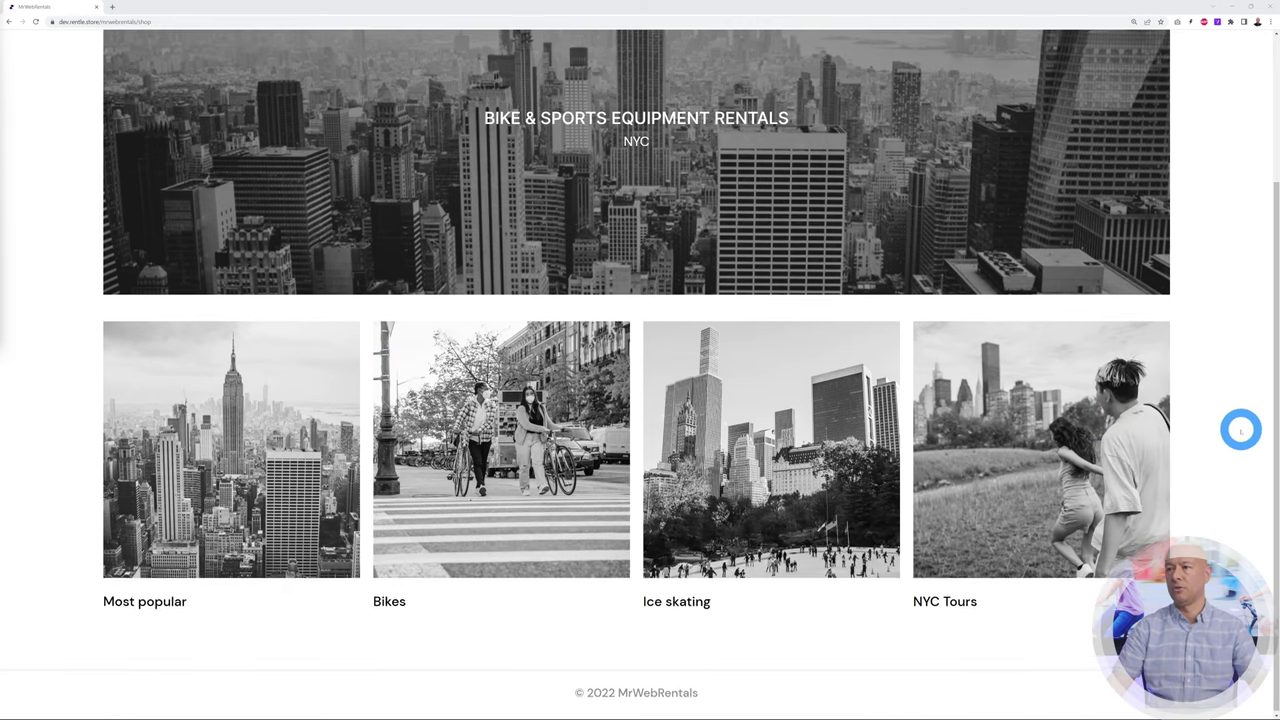
scroll(1240, 430, down, 2)
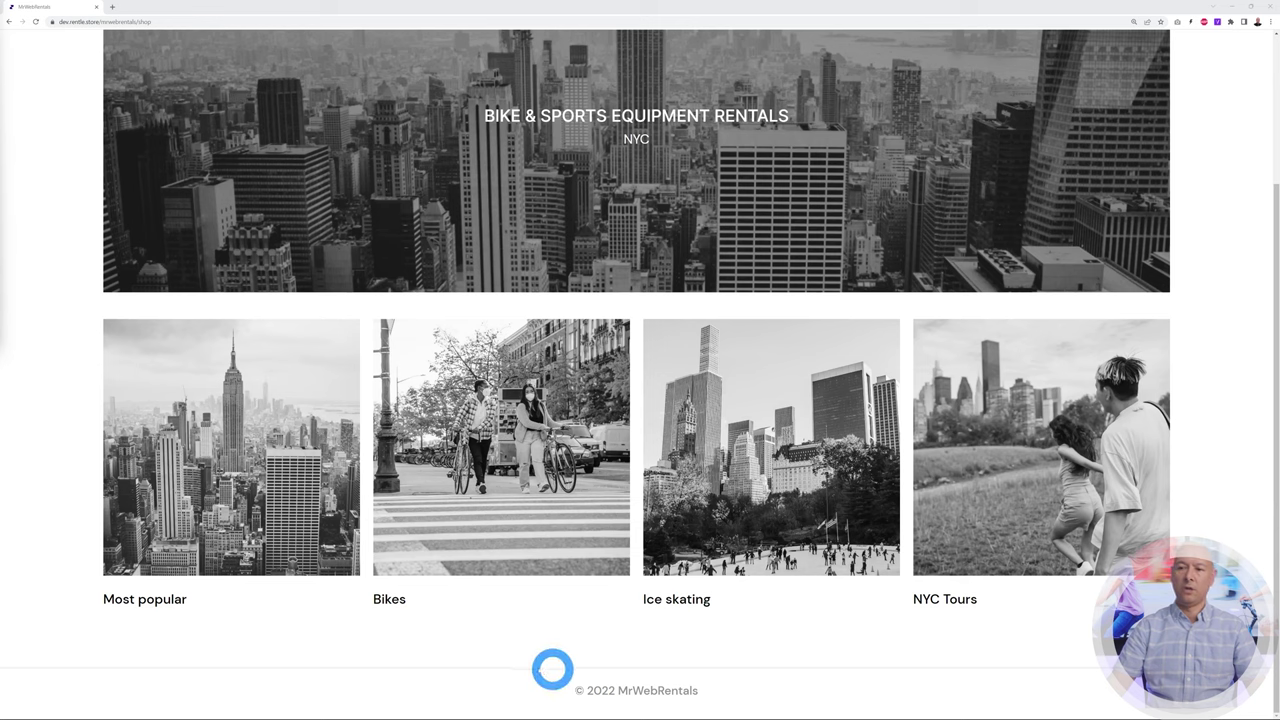
click(466, 549)
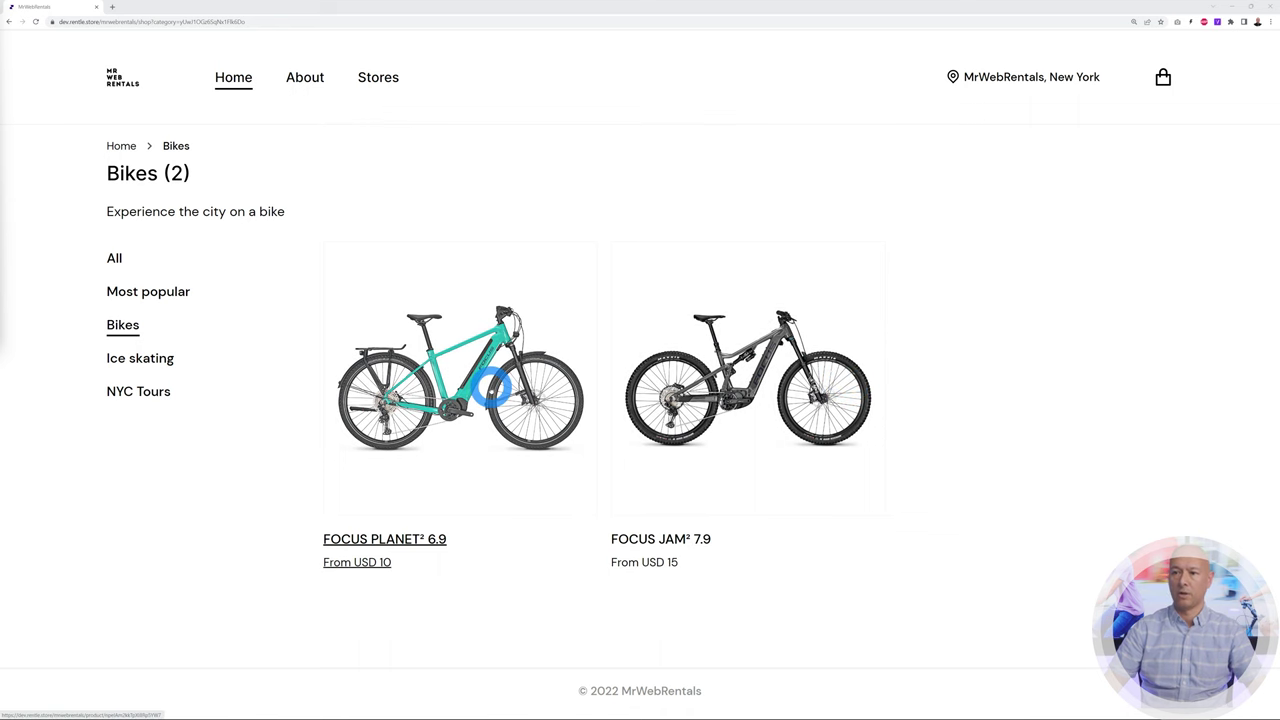
click(490, 388)
Choose the Diamond frame shape and size M for the FOCUS PLANET² 6.9.
scroll(1020, 440, down, 3)
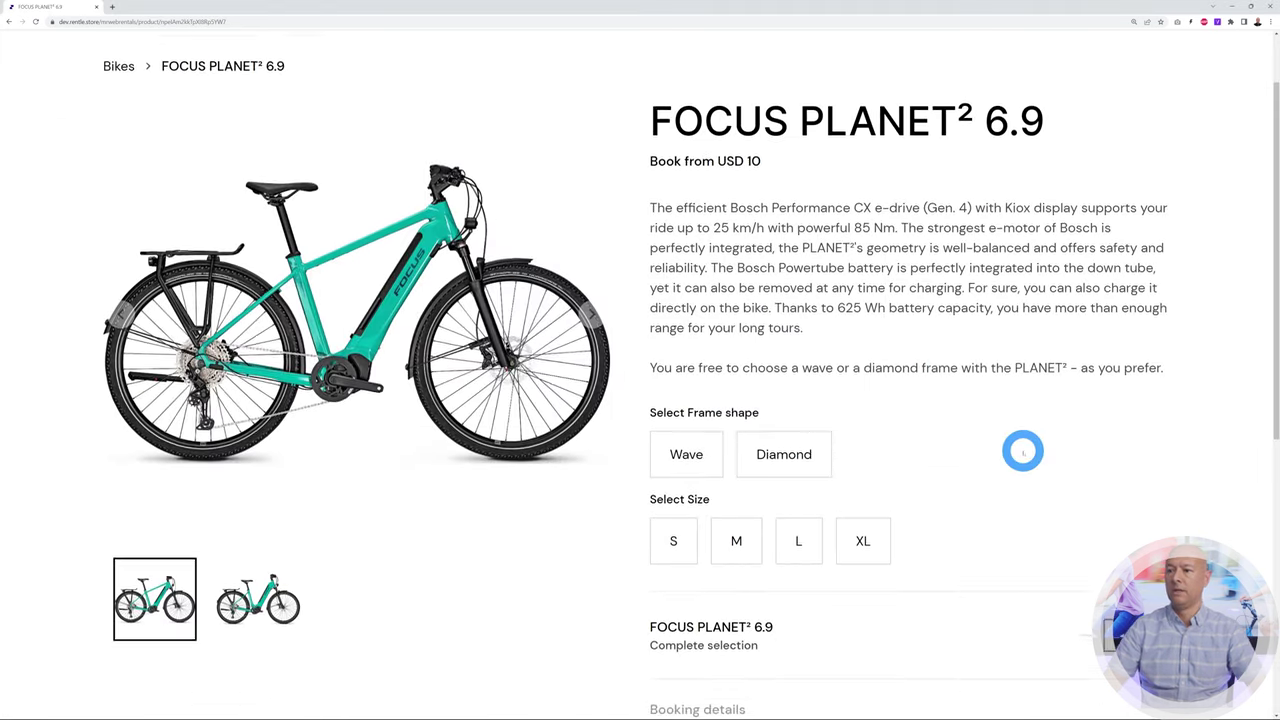
click(782, 378)
click(737, 463)
Set the booking to 2 hours on Friday, October 7, 2022, starting at 11:00 AM.
scroll(1194, 383, down, 3)
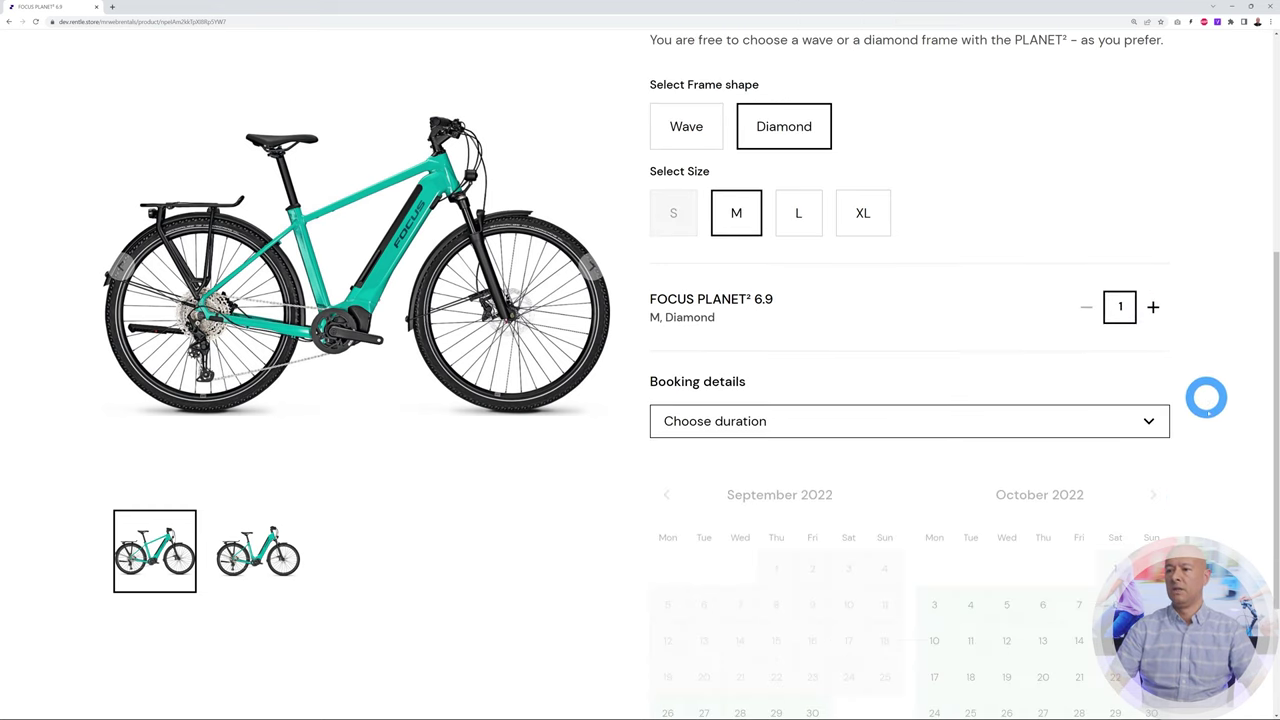
click(1158, 421)
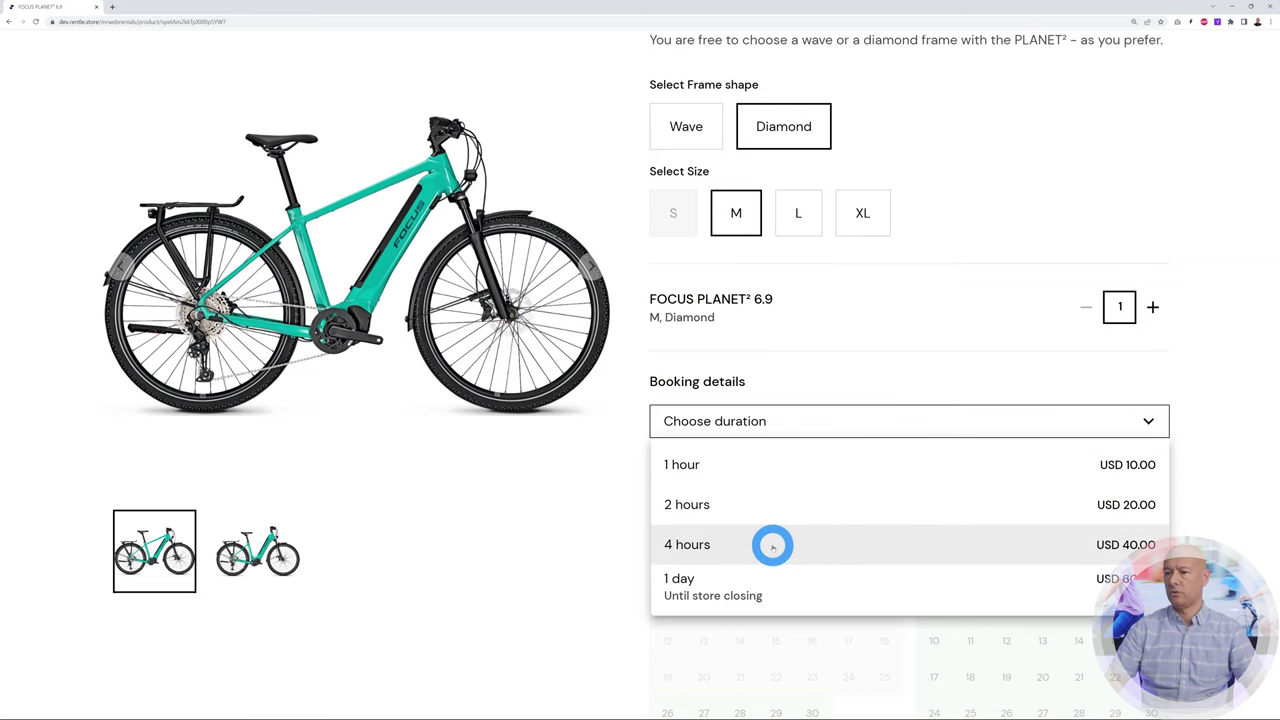
click(703, 505)
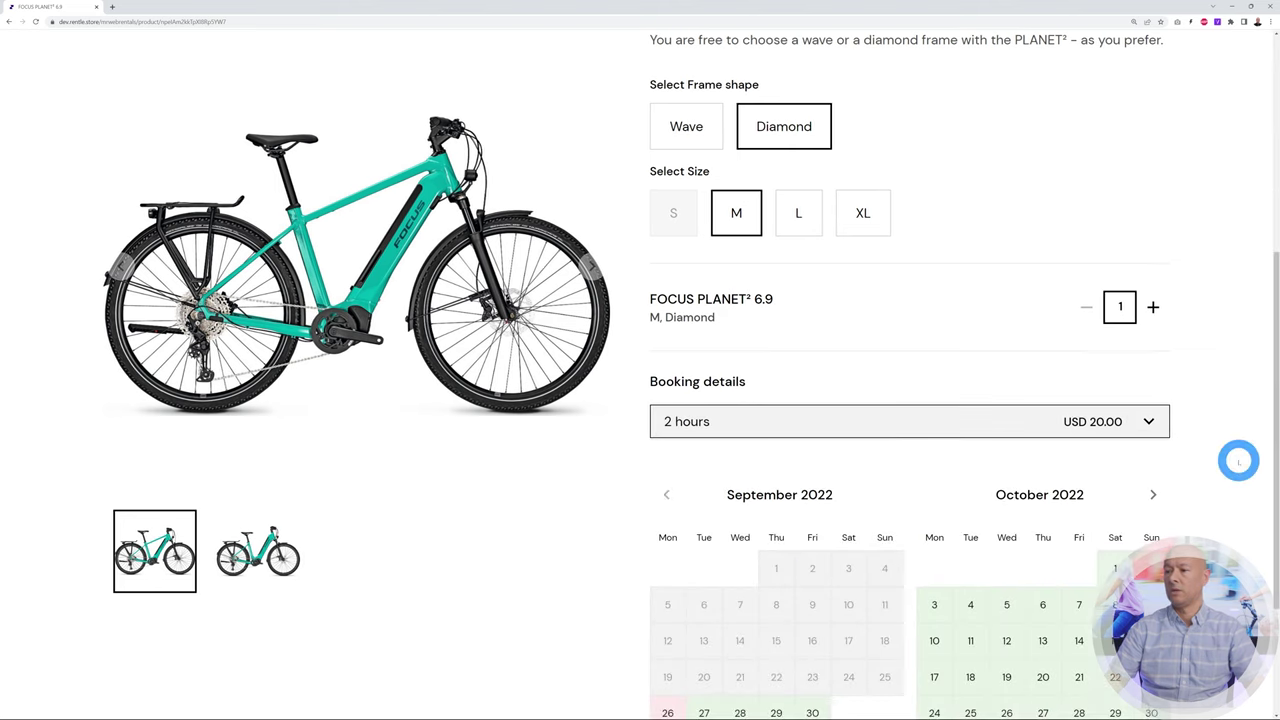
scroll(1234, 463, down, 2)
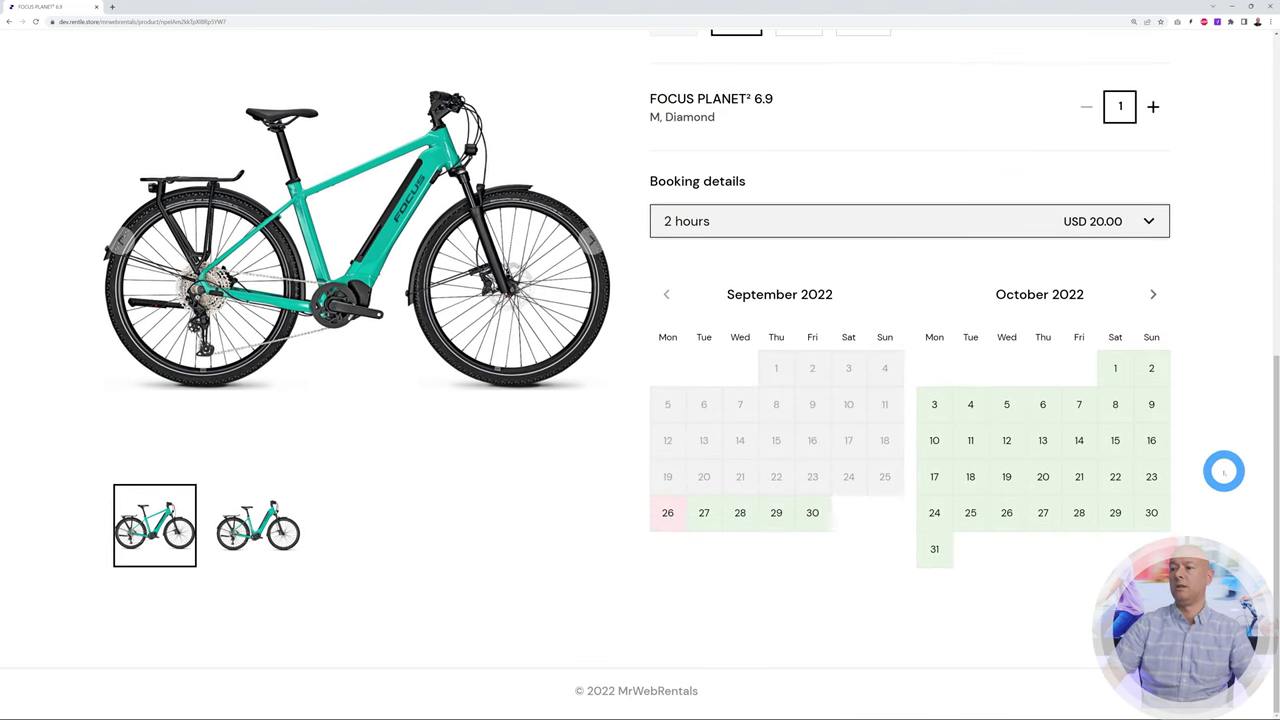
click(1079, 404)
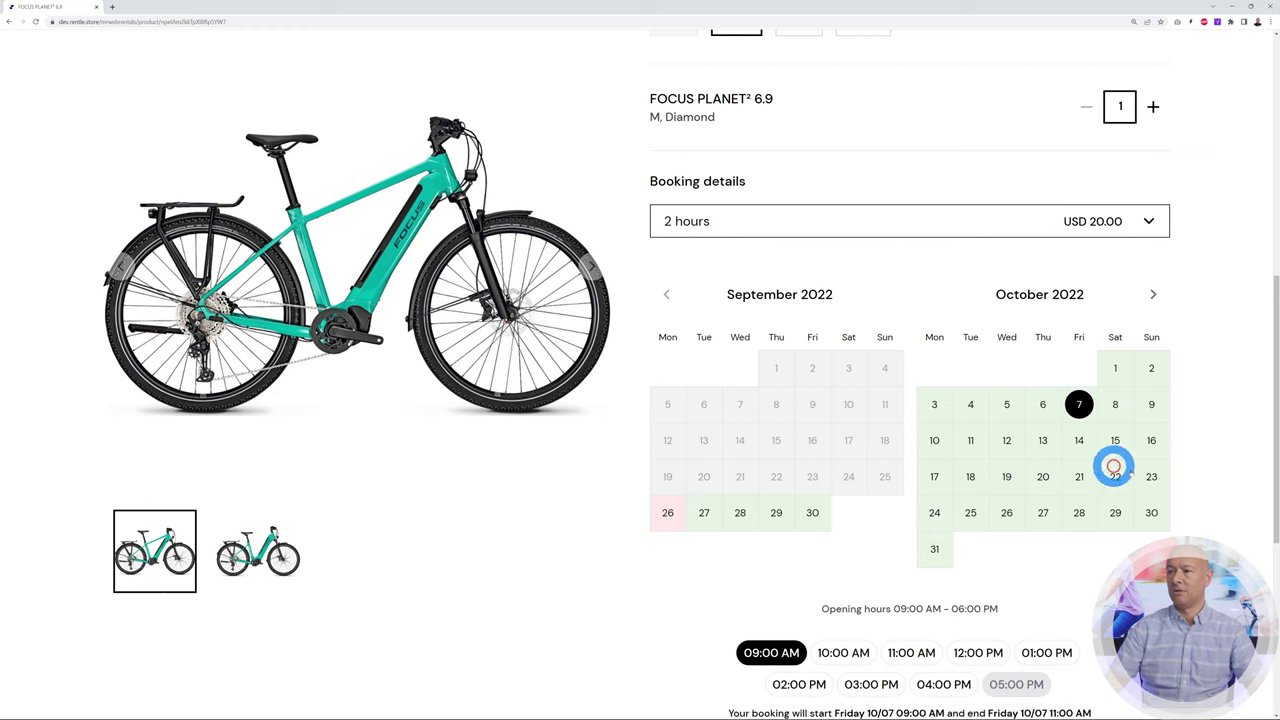
scroll(1200, 457, down, 2)
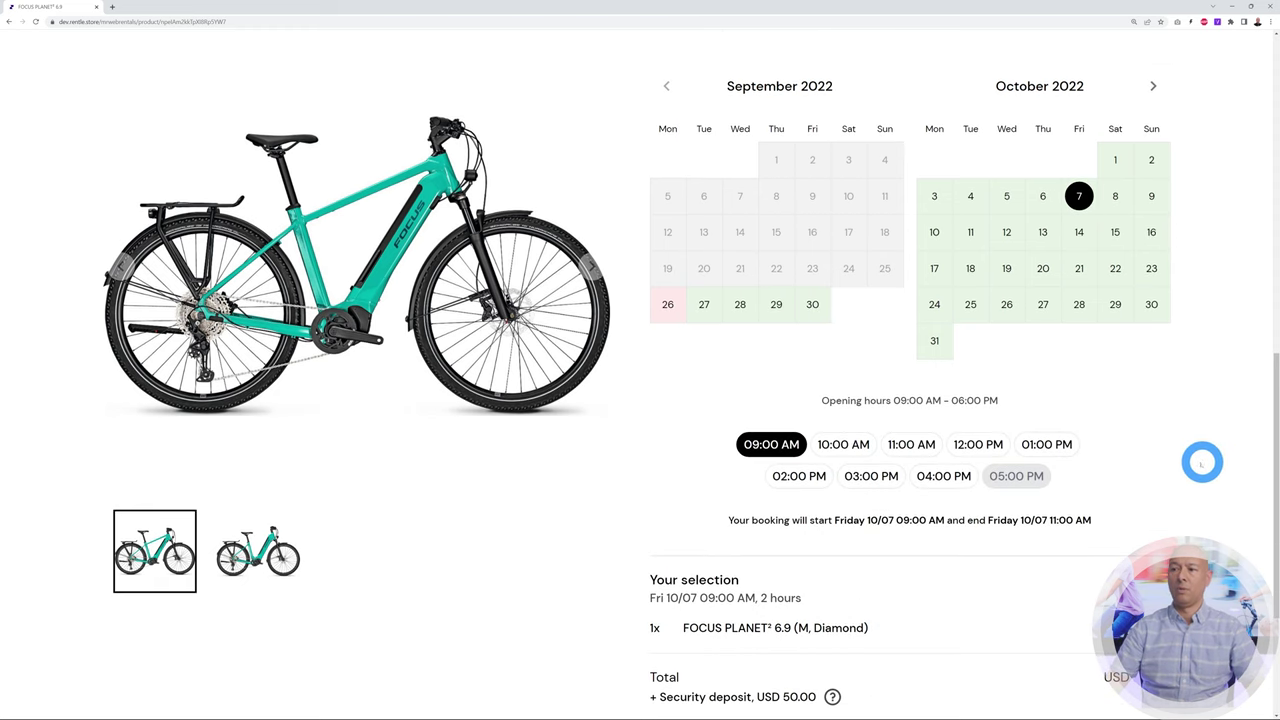
click(911, 447)
Add the configured bike rental to the bag and proceed to the checkout page to review the order.
scroll(1190, 466, down, 3)
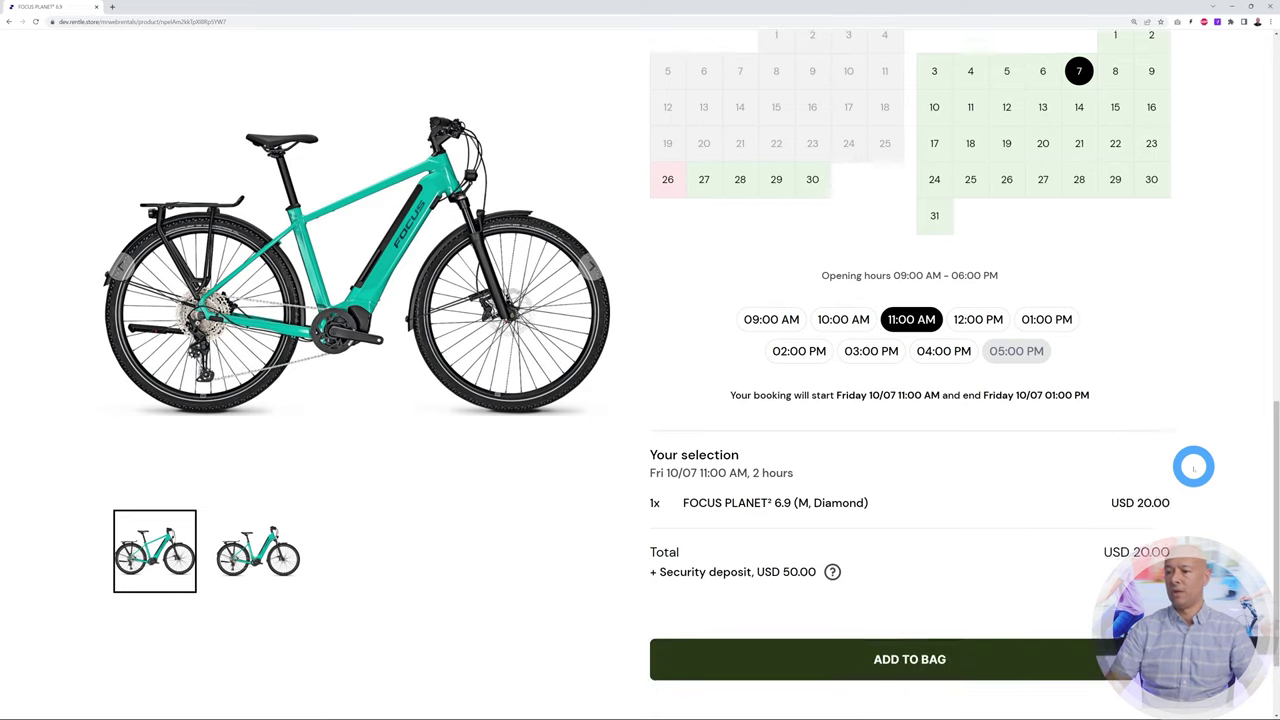
click(930, 540)
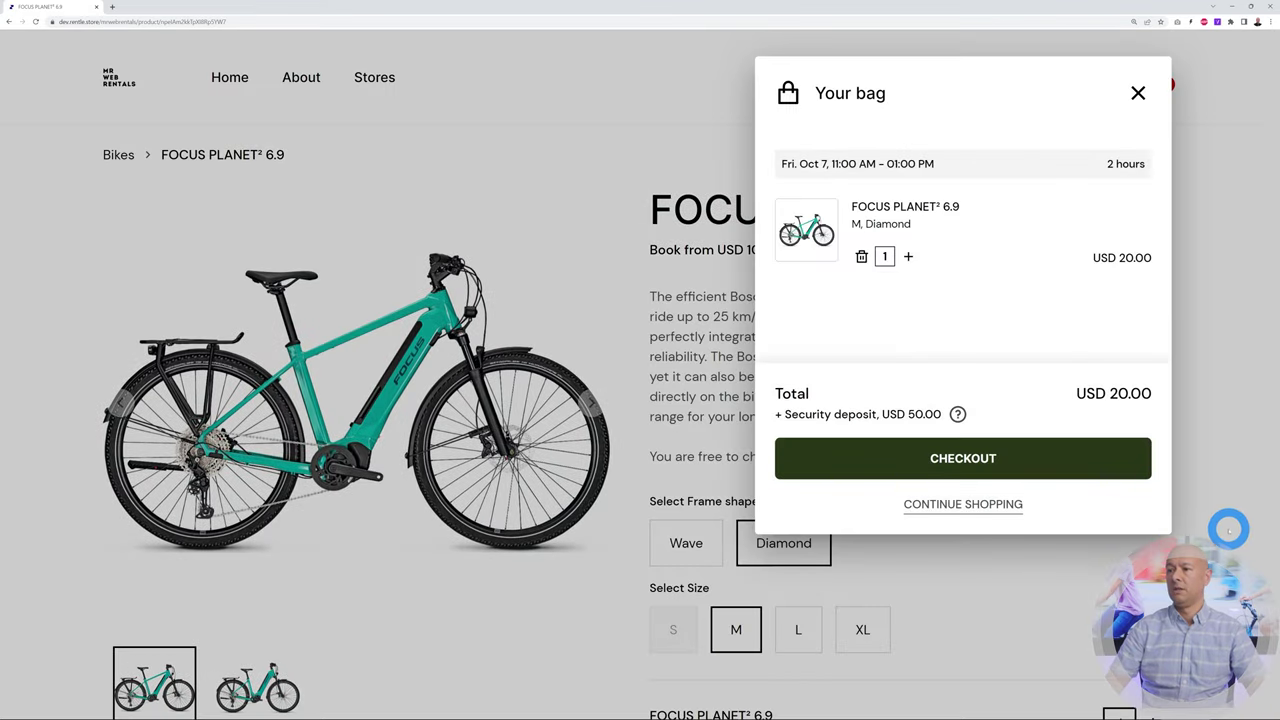
click(980, 458)
scroll(810, 585, down, 2)
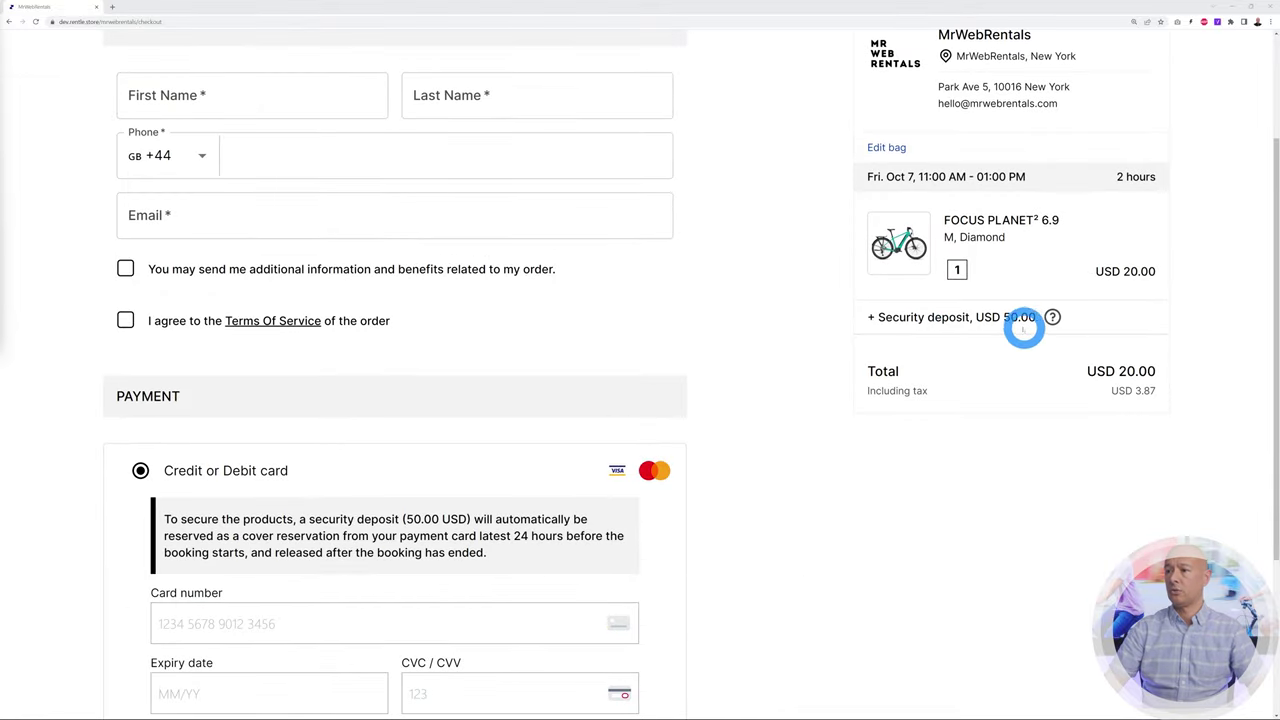
scroll(806, 505, up, 2)
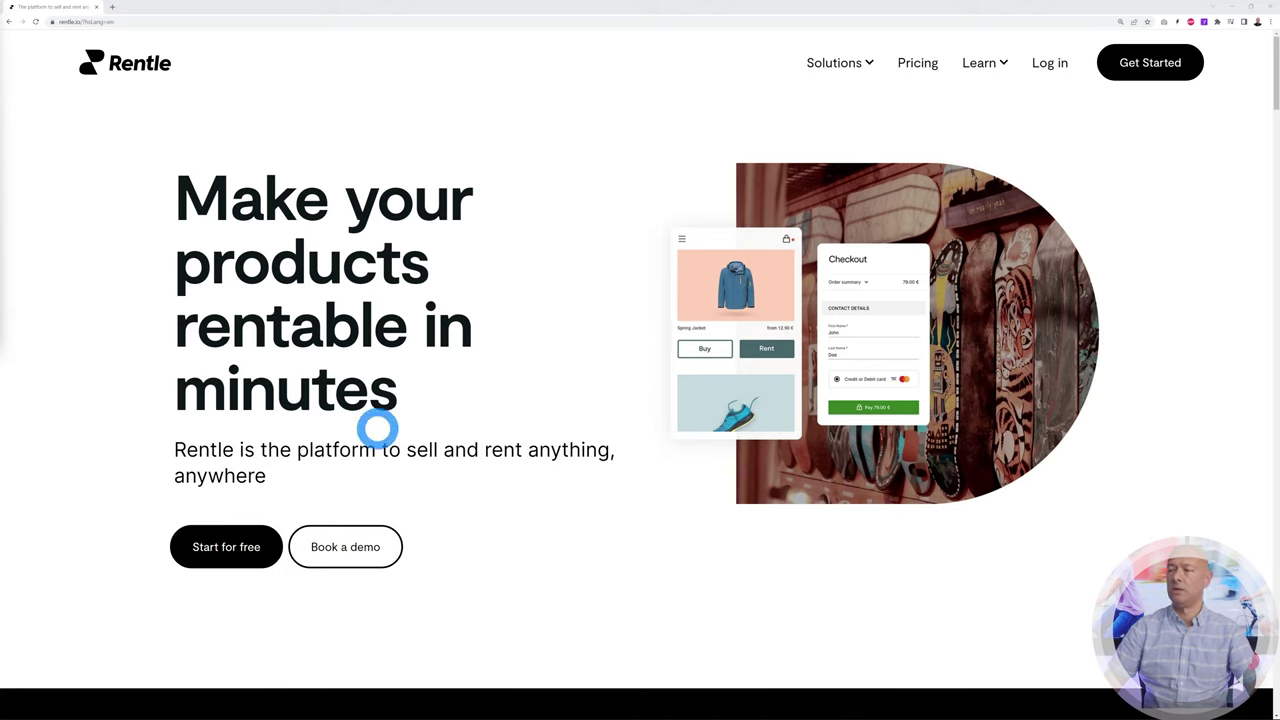
Examine Rentle's pricing plans and compare their key features, including custom domain support.
click(918, 62)
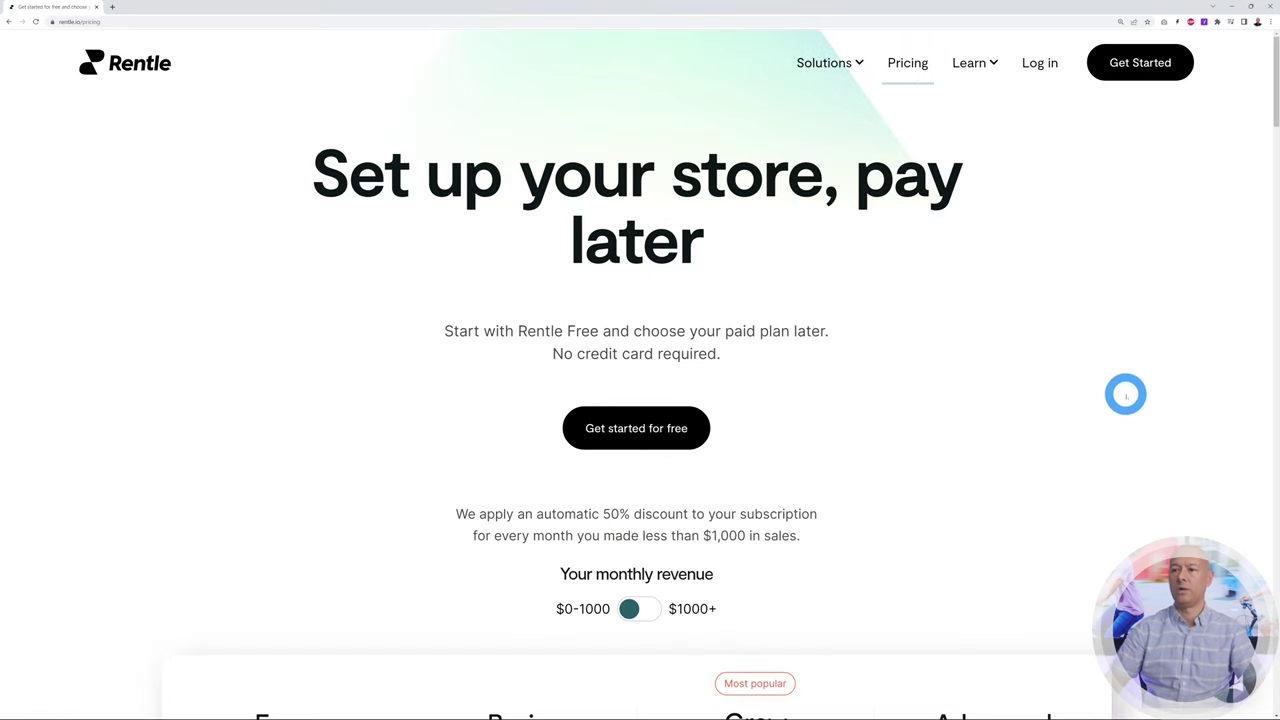
scroll(646, 491, down, 1)
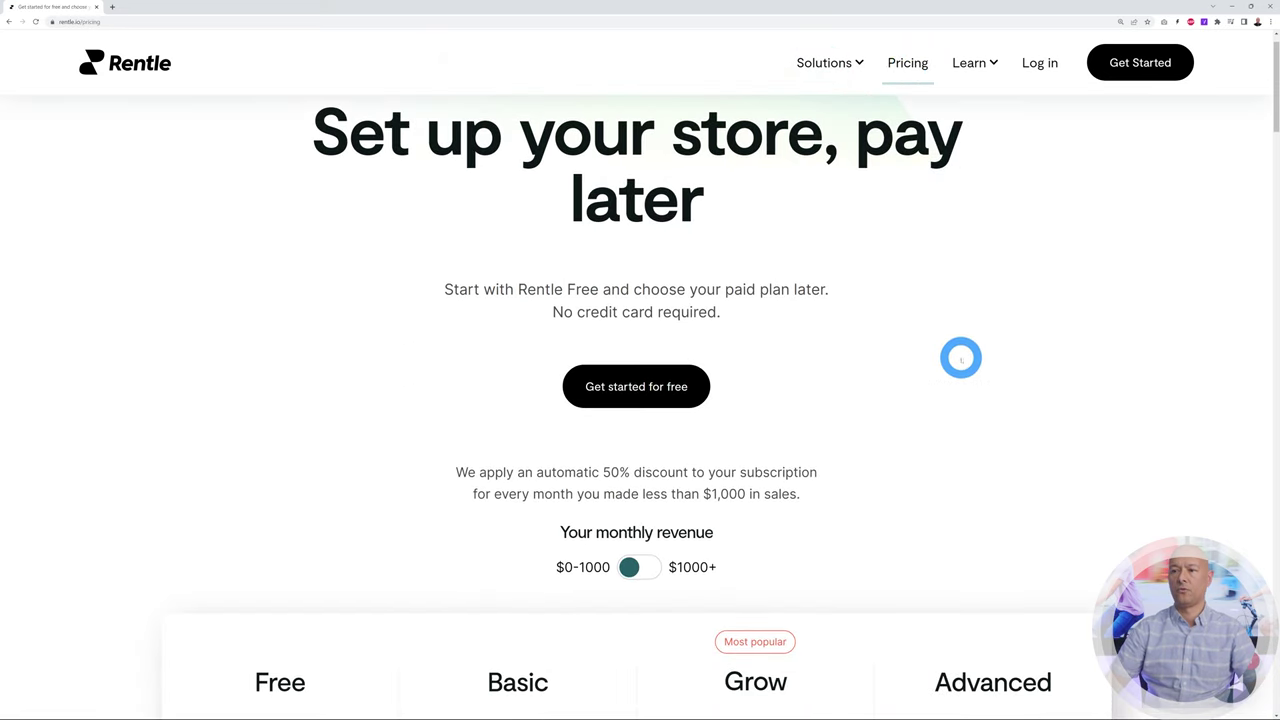
scroll(1204, 398, down, 4)
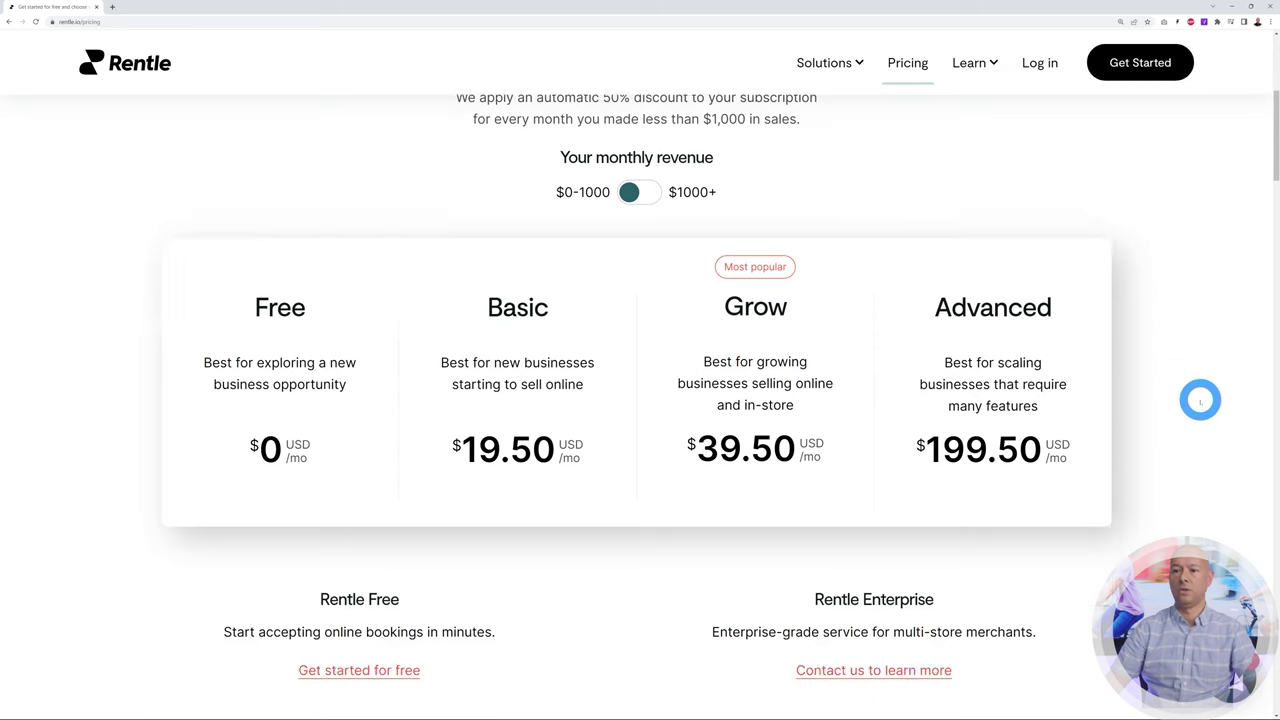
scroll(1199, 400, down, 12)
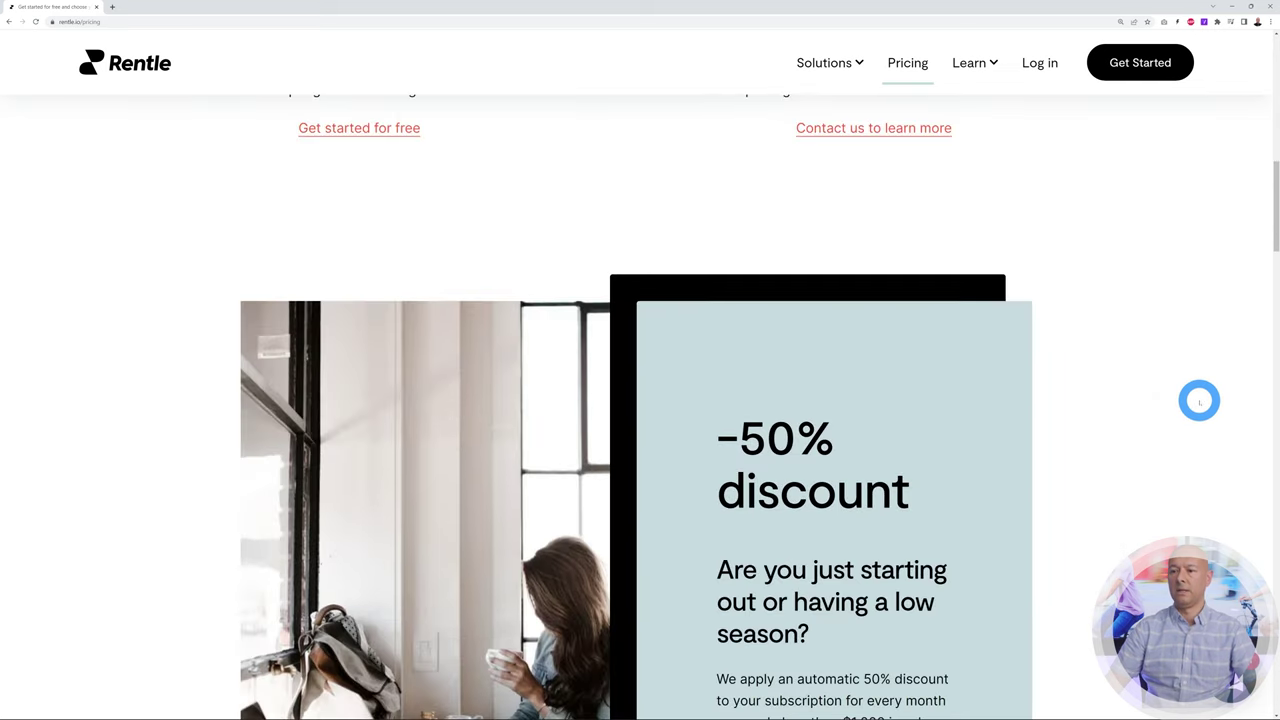
scroll(1199, 401, down, 2)
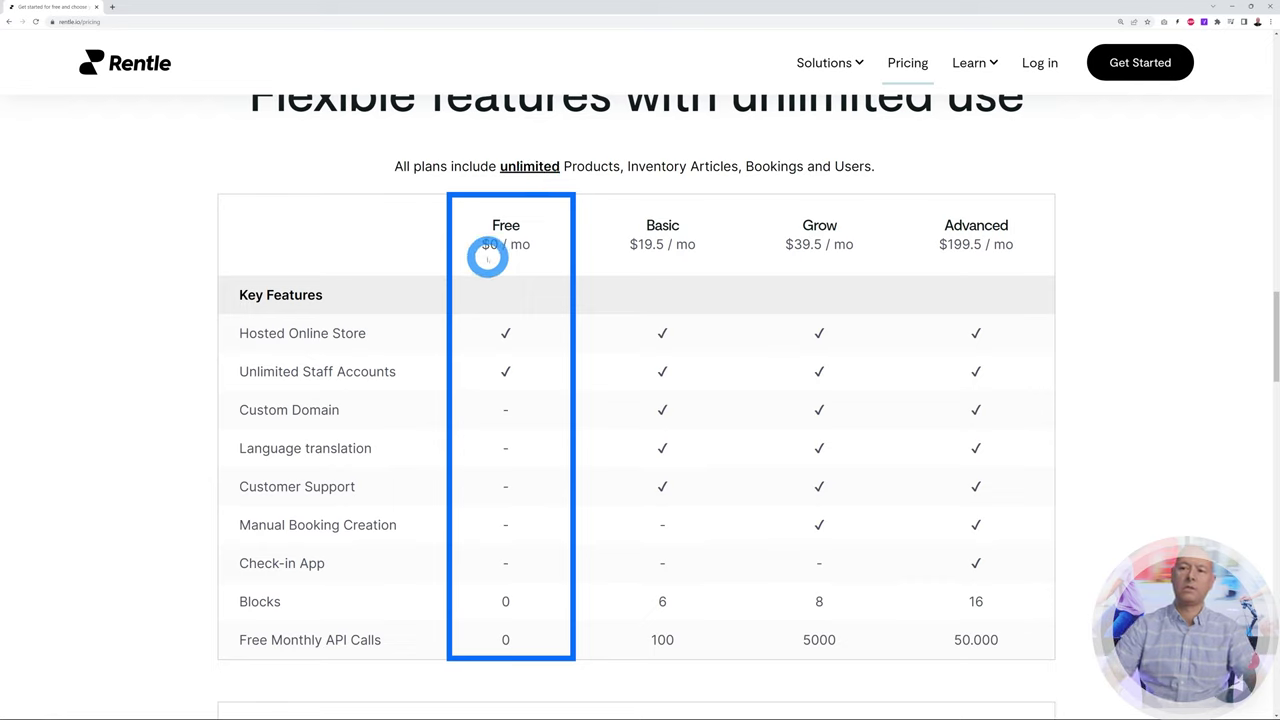
drag(240, 411, 355, 409)
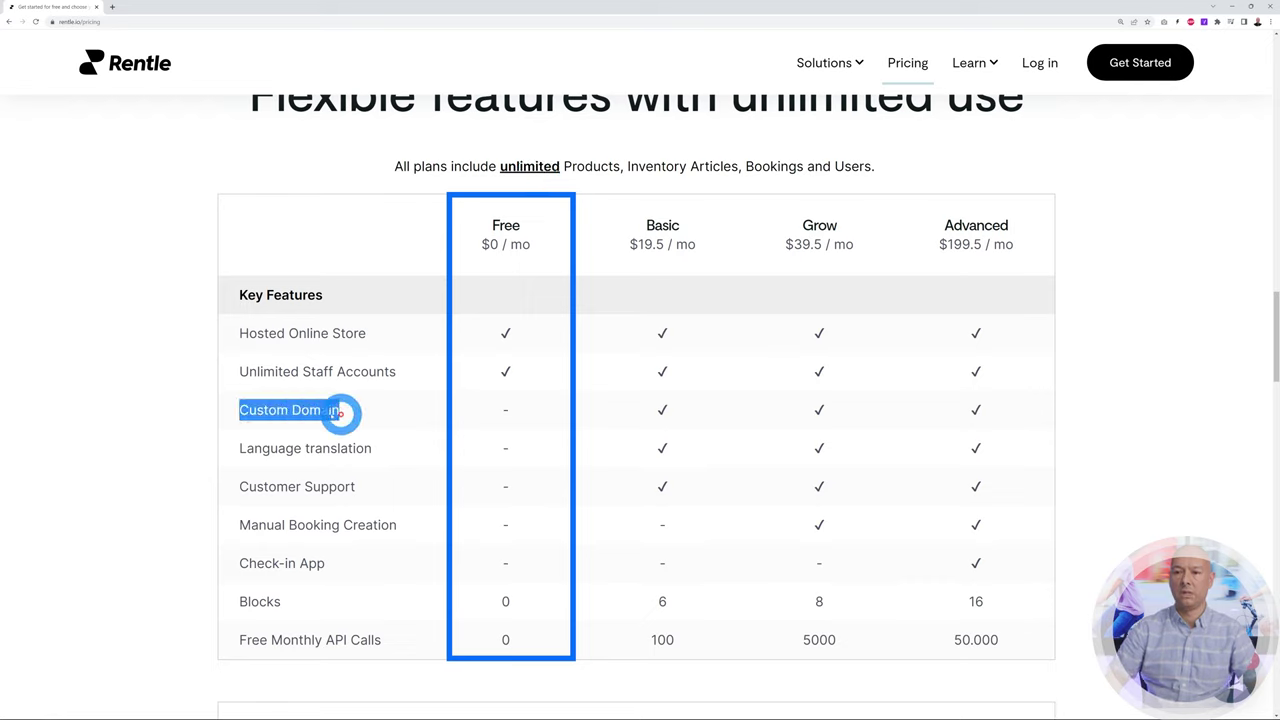
click(146, 451)
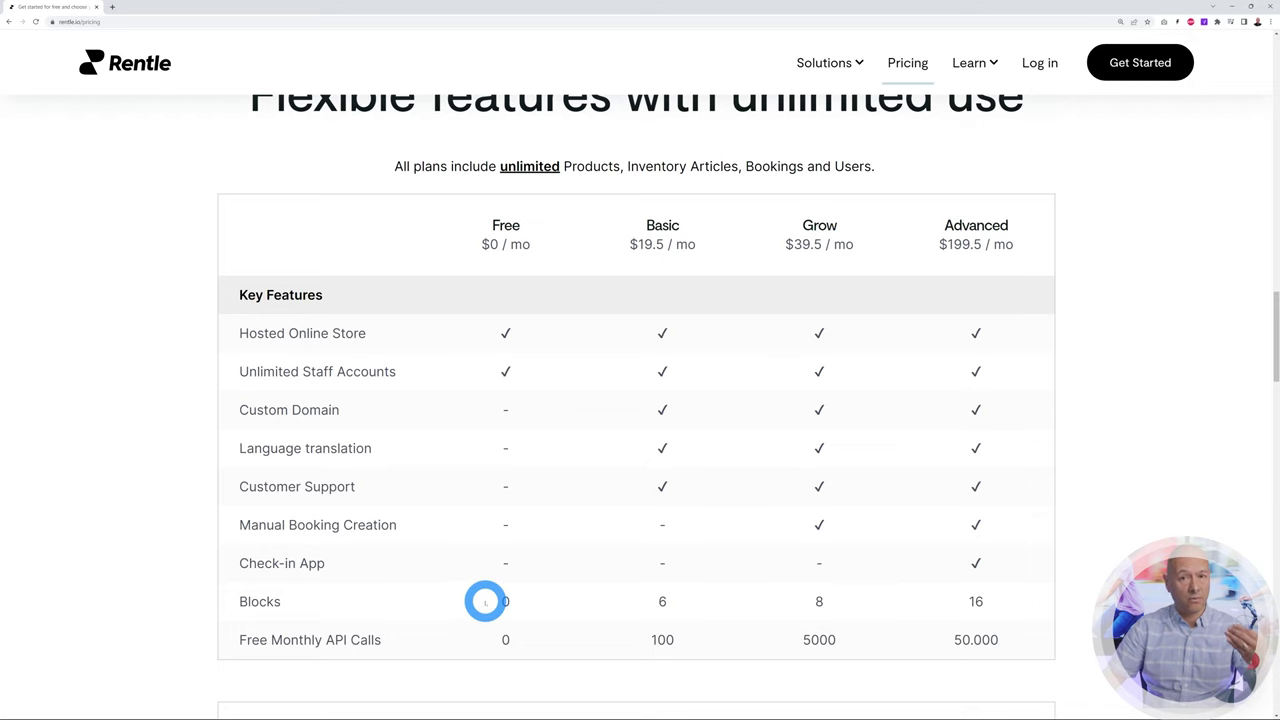
Sign up for a free Rentle store named Mr Web Reviews in Ireland, accepting the terms and privacy policy.
scroll(485, 601, up, 10)
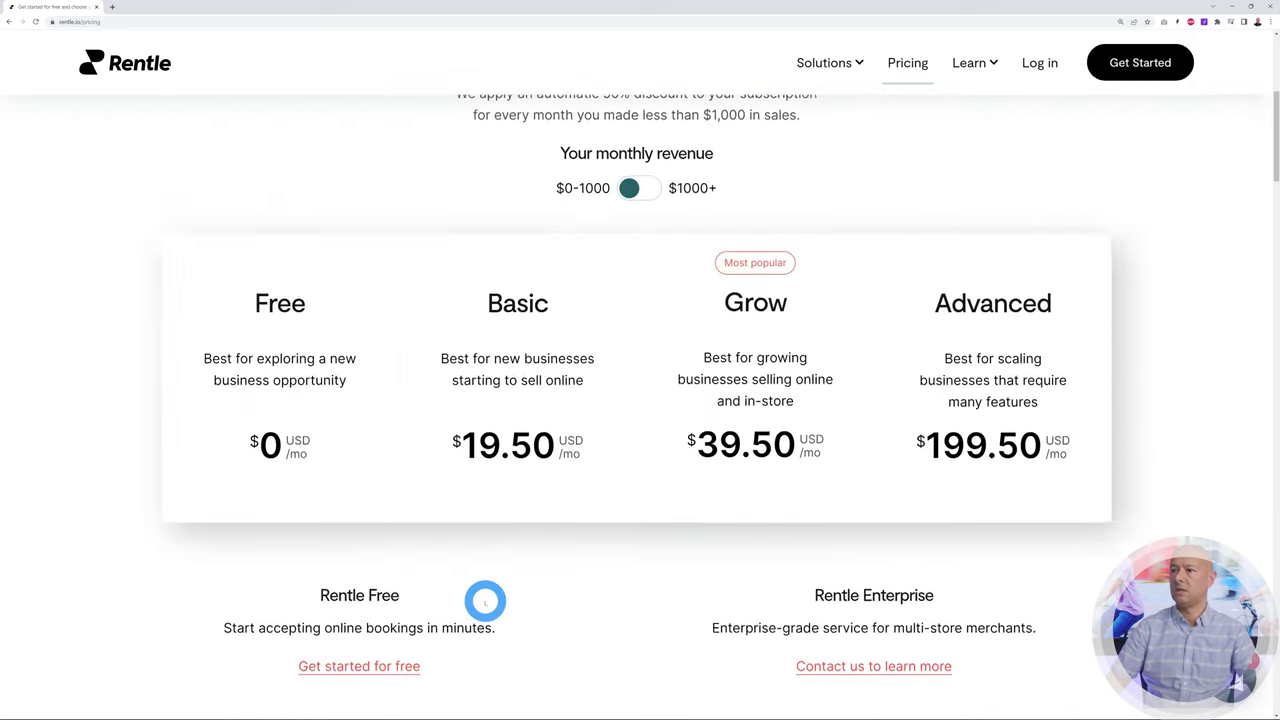
scroll(485, 601, up, 5)
click(1140, 62)
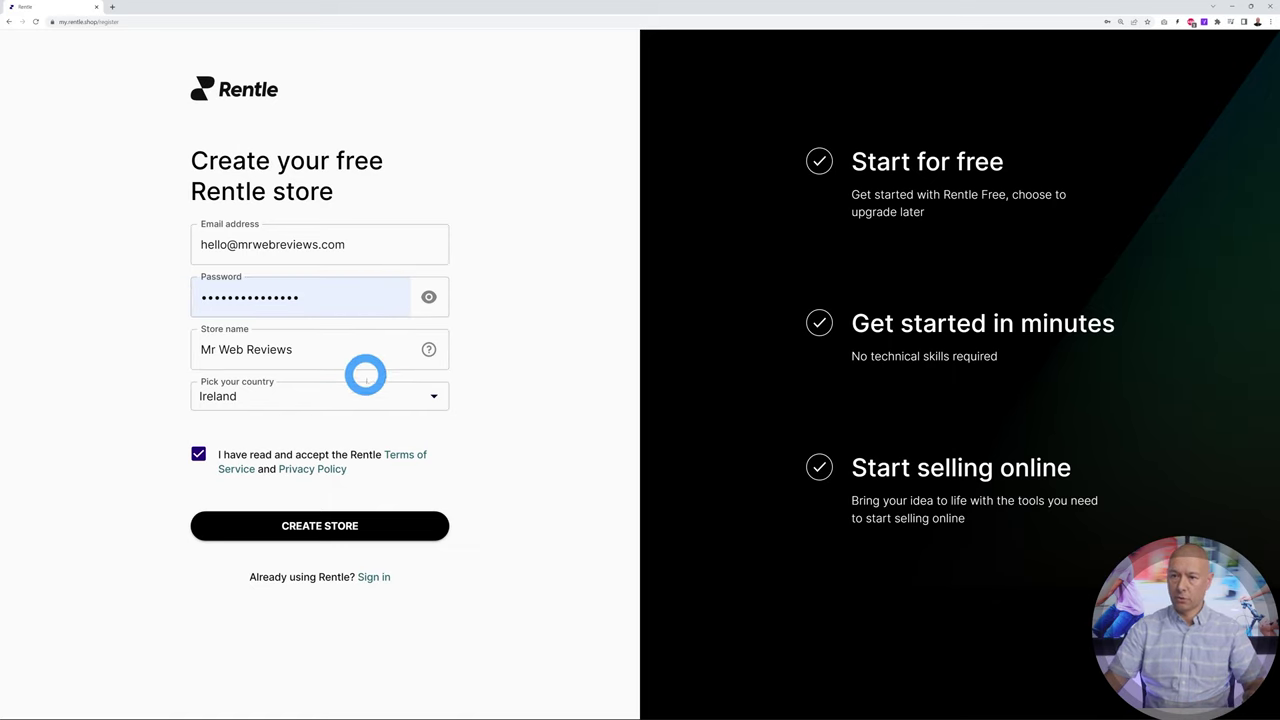
click(327, 528)
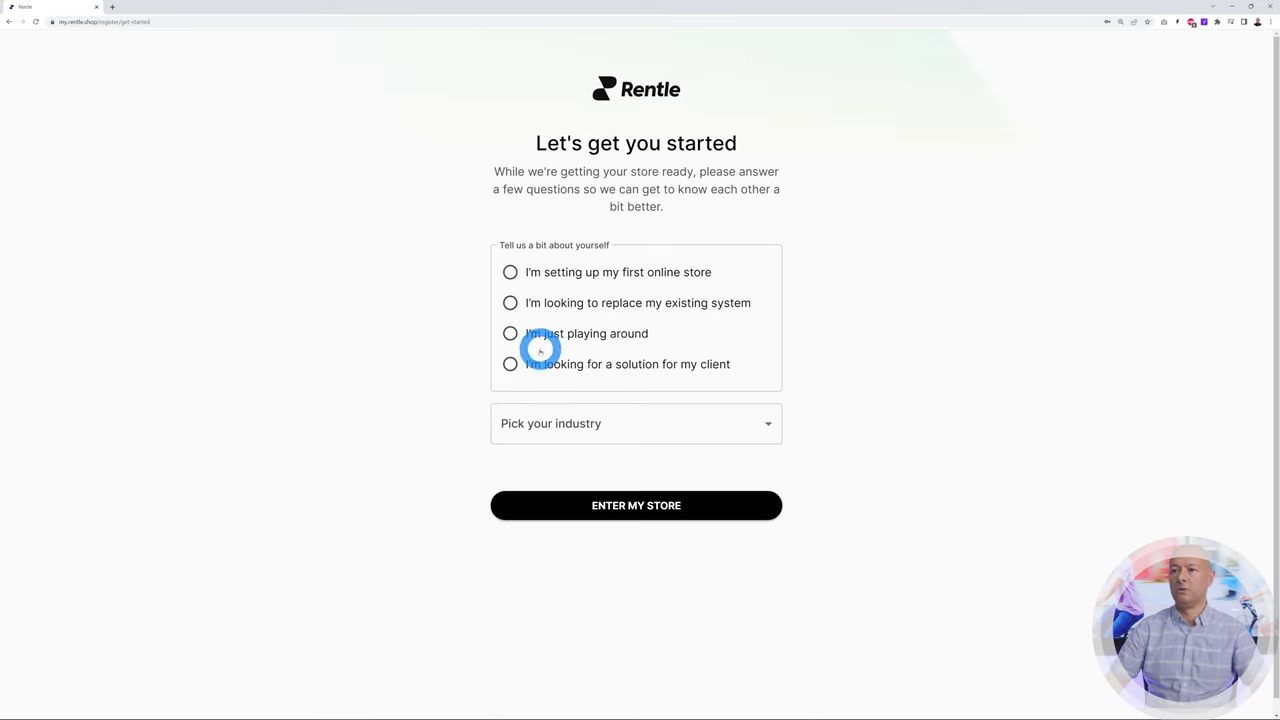
Answer the onboarding questions with "I'm just playing around" and the Bikes / Scooters industry, and enter the store.
click(771, 428)
click(701, 429)
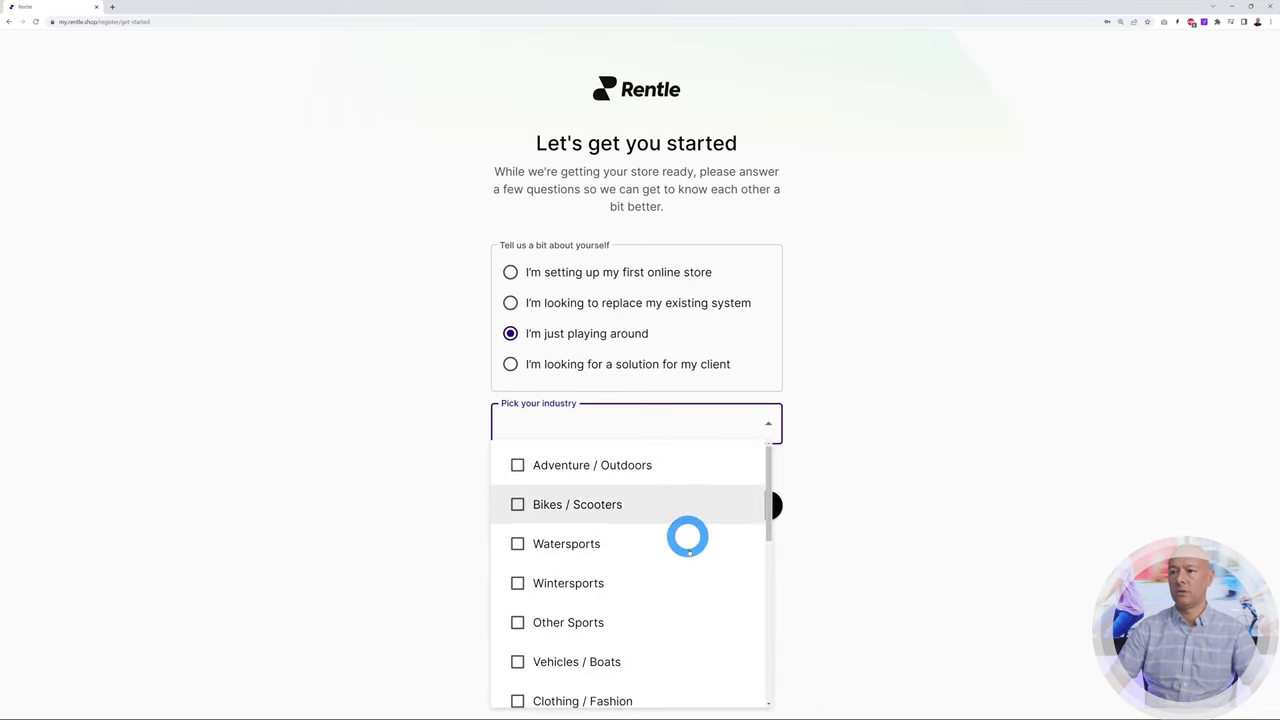
click(523, 503)
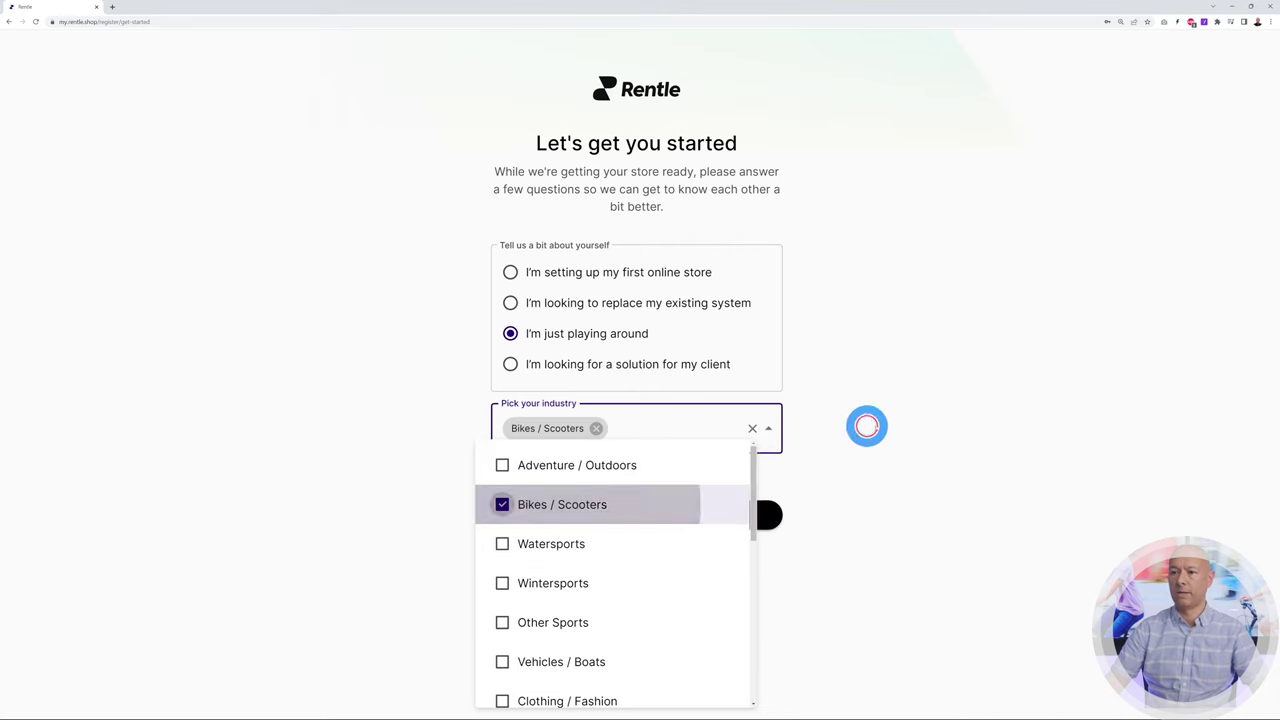
click(1039, 537)
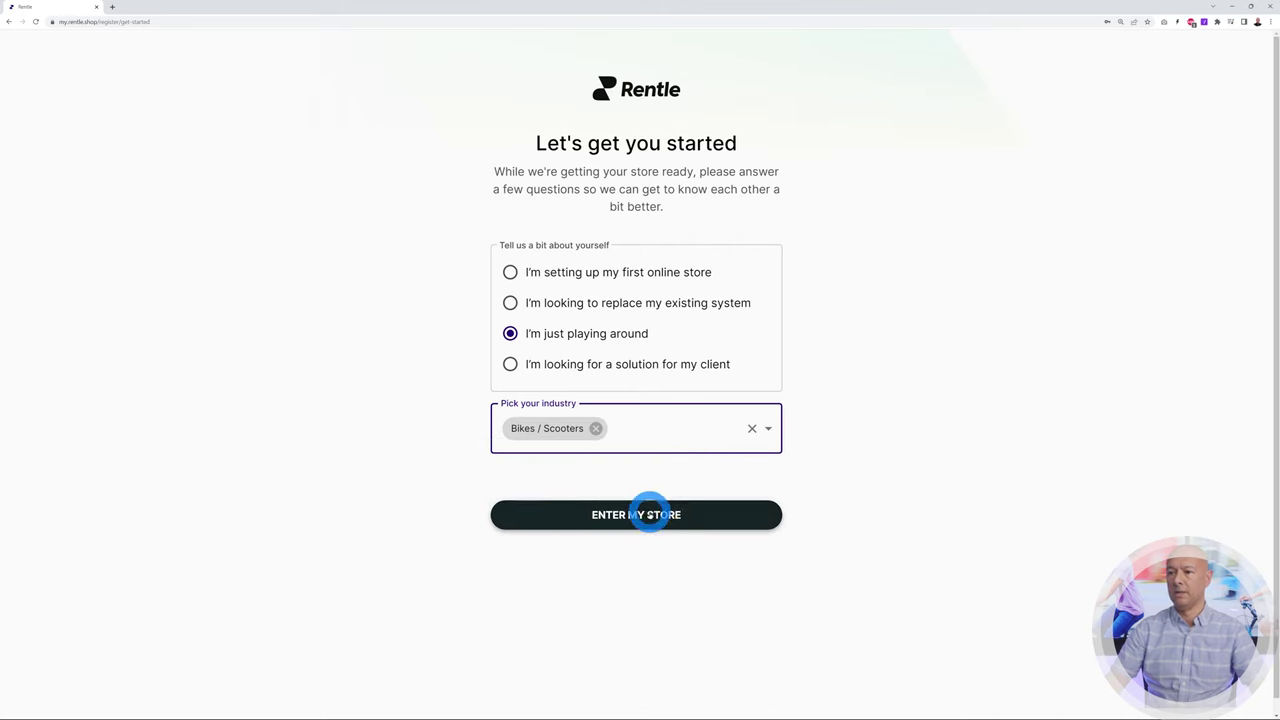
click(649, 514)
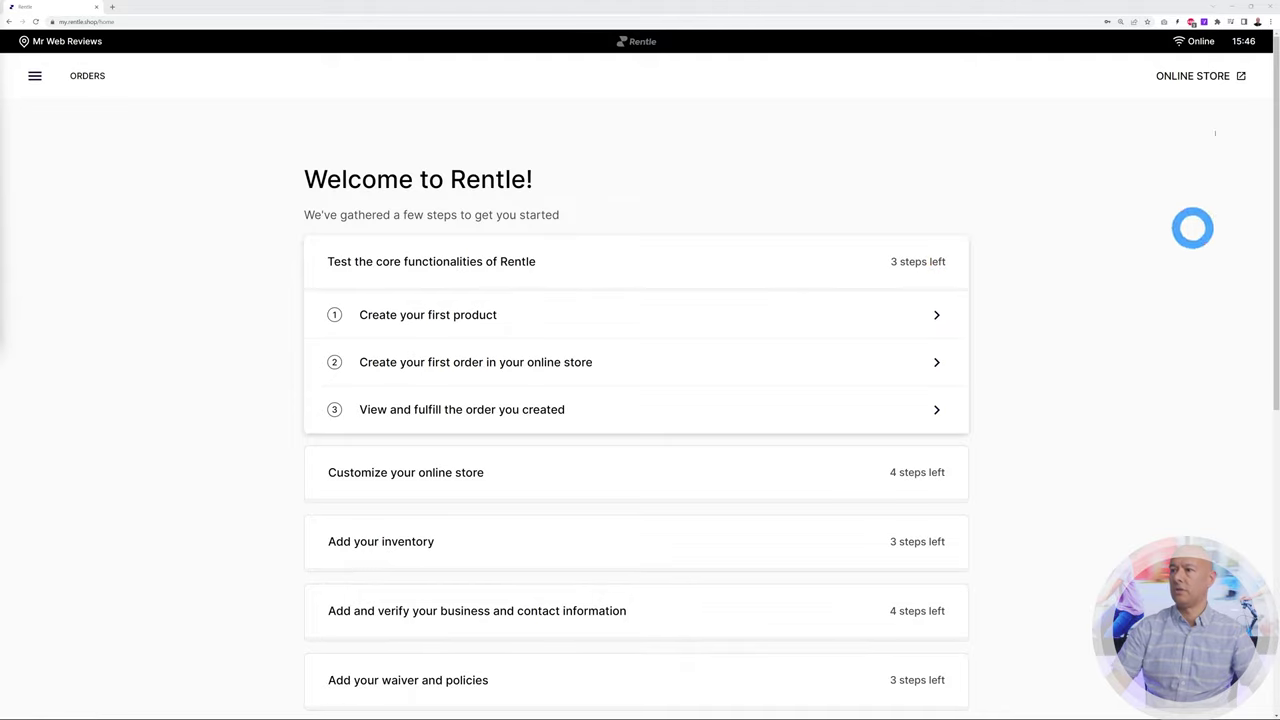
View the Home and About pages of the new online store and return to the Rentle admin dashboard.
click(1208, 80)
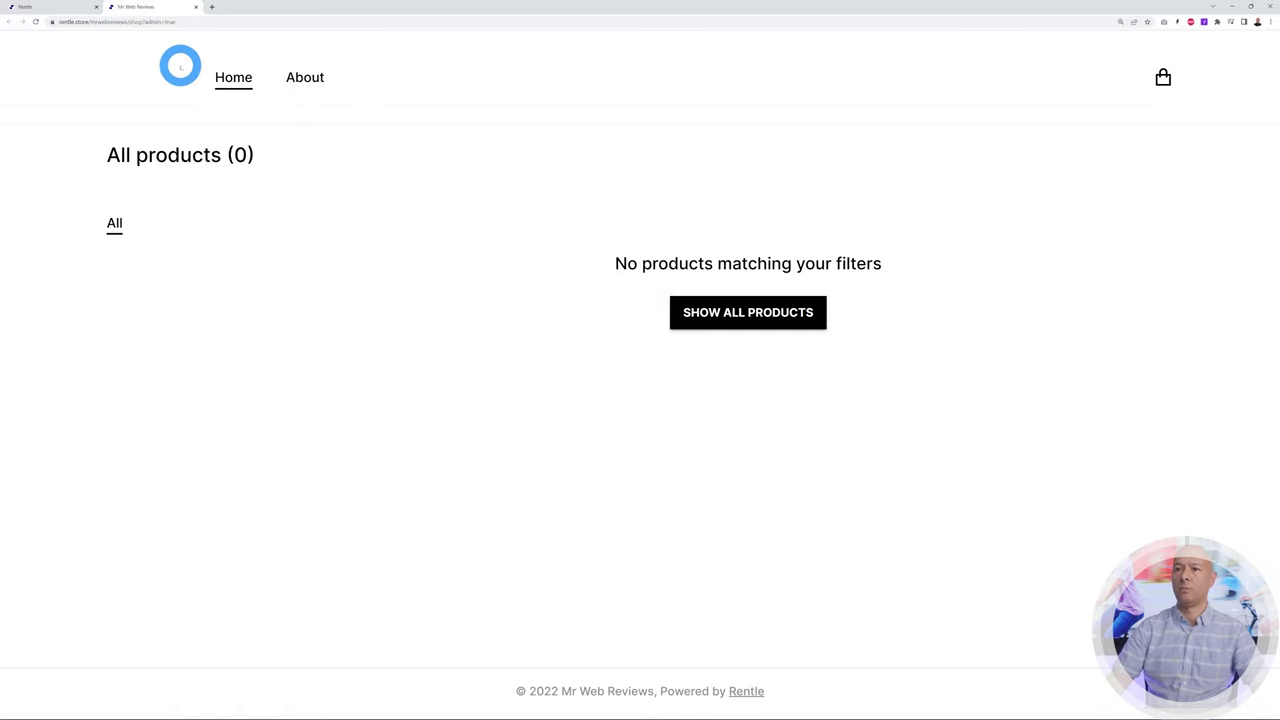
click(298, 77)
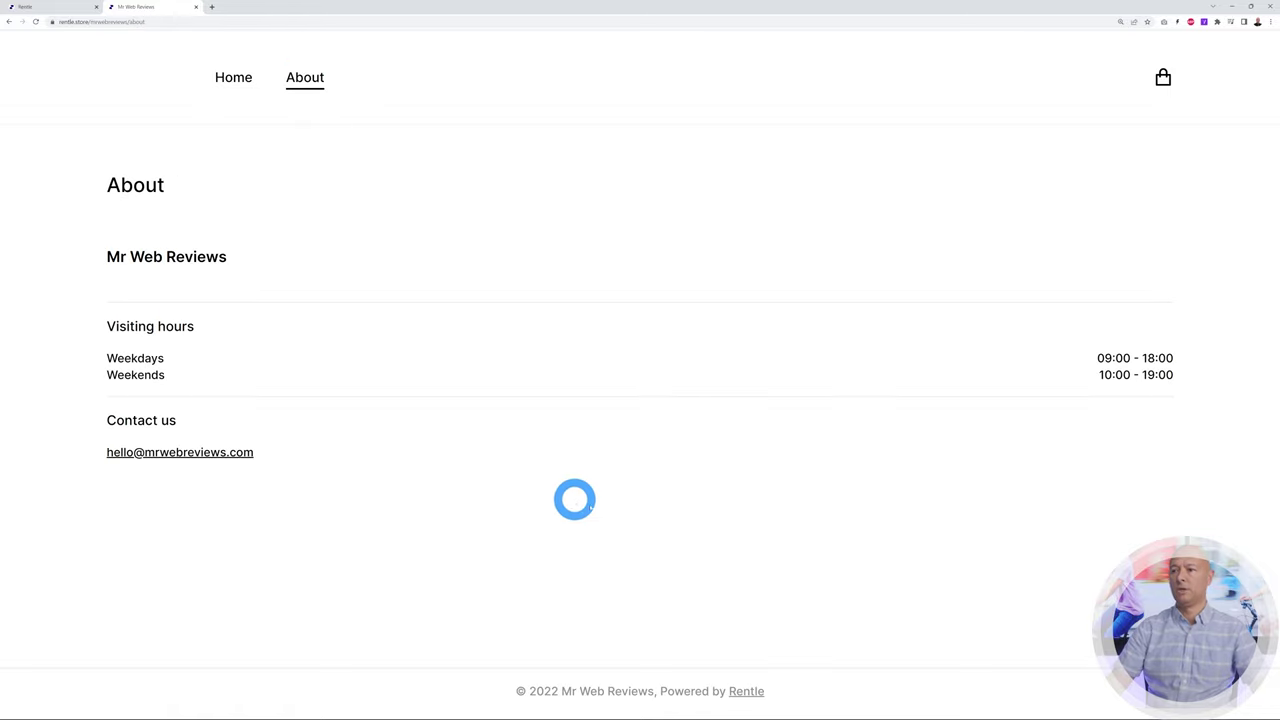
click(222, 77)
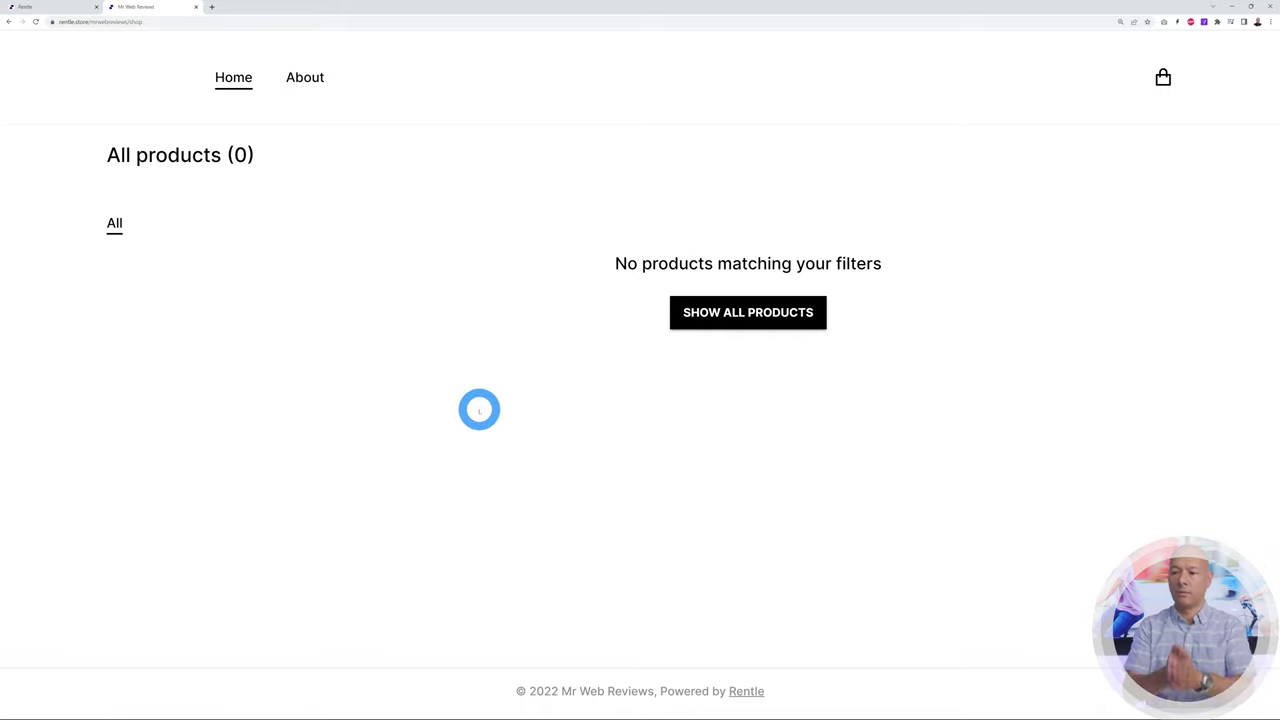
click(50, 6)
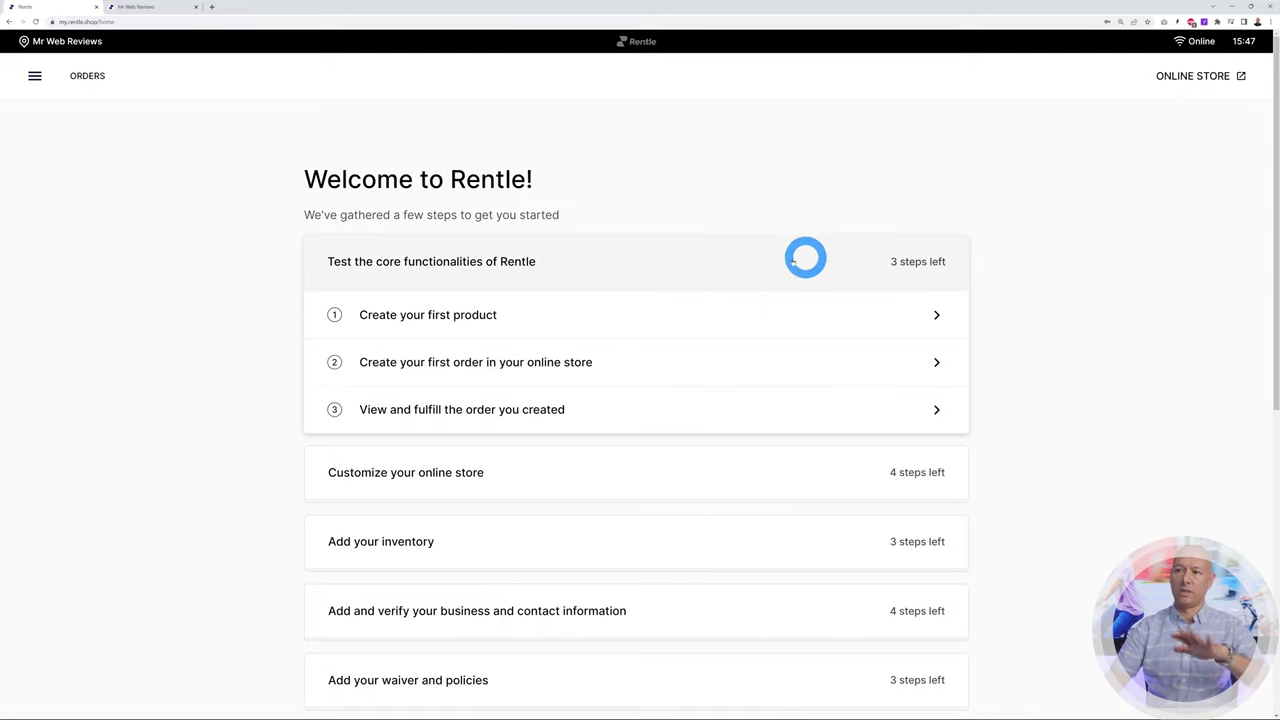
Review the getting-started checklist on the Rentle home page, from testing core functionalities to linking the online store.
click(417, 256)
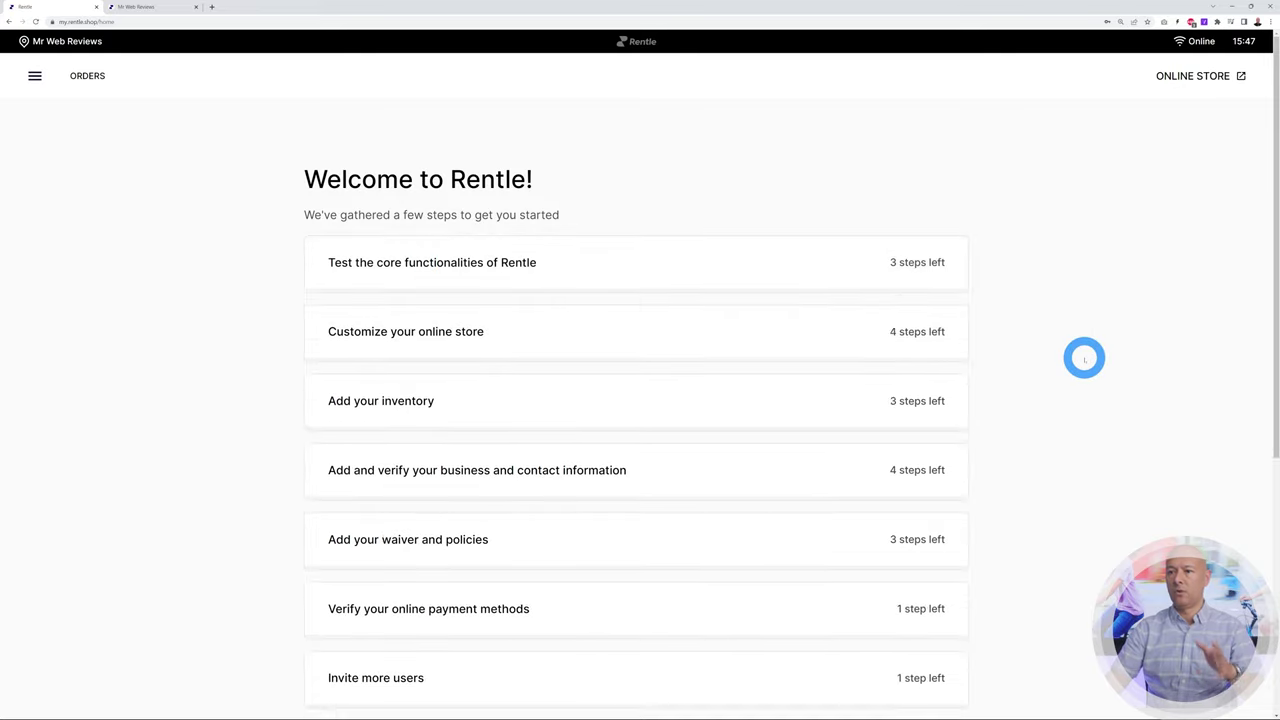
scroll(1083, 357, down, 2)
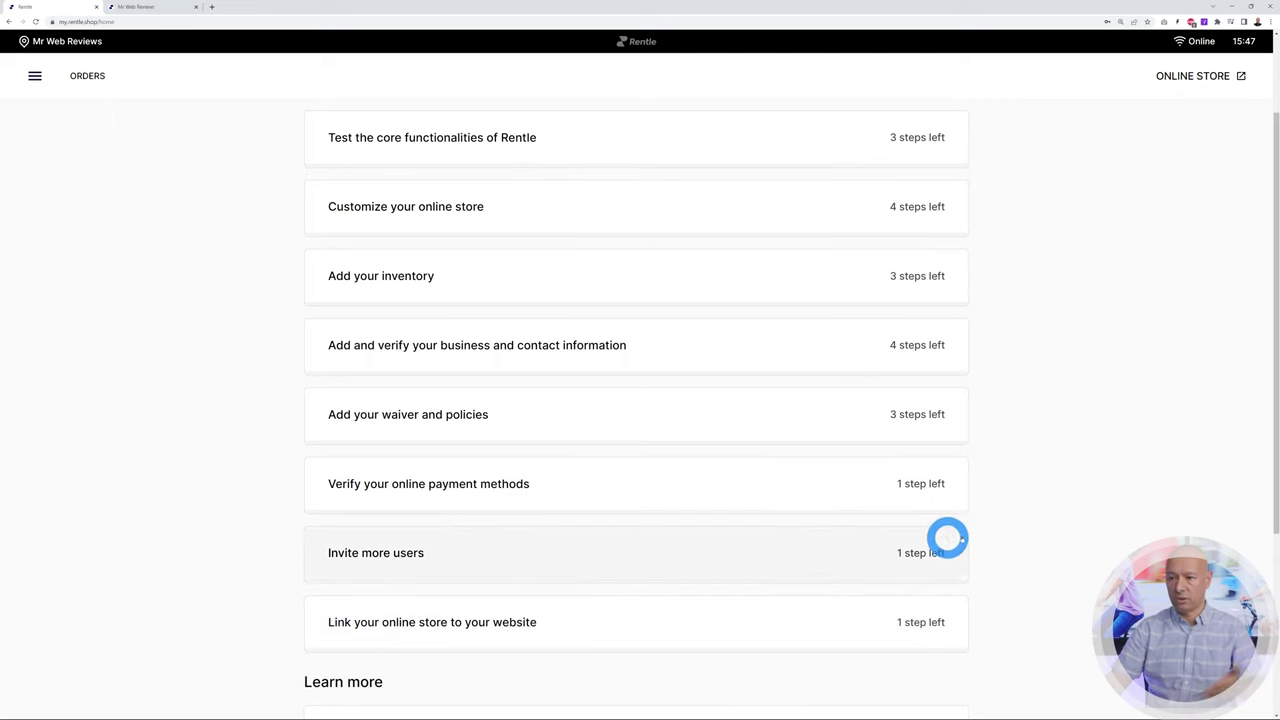
scroll(1020, 517, up, 2)
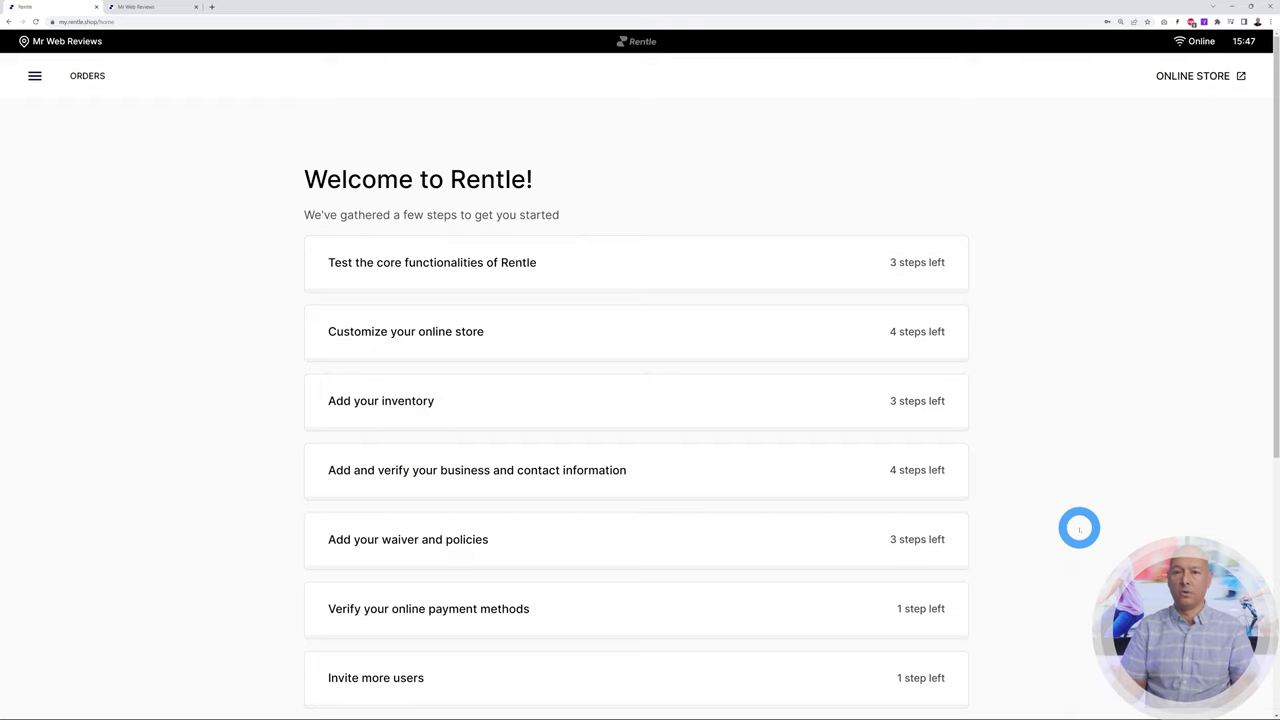
Start creating the first product, name it eBike, and assign it to a new product category called Bikes.
click(349, 267)
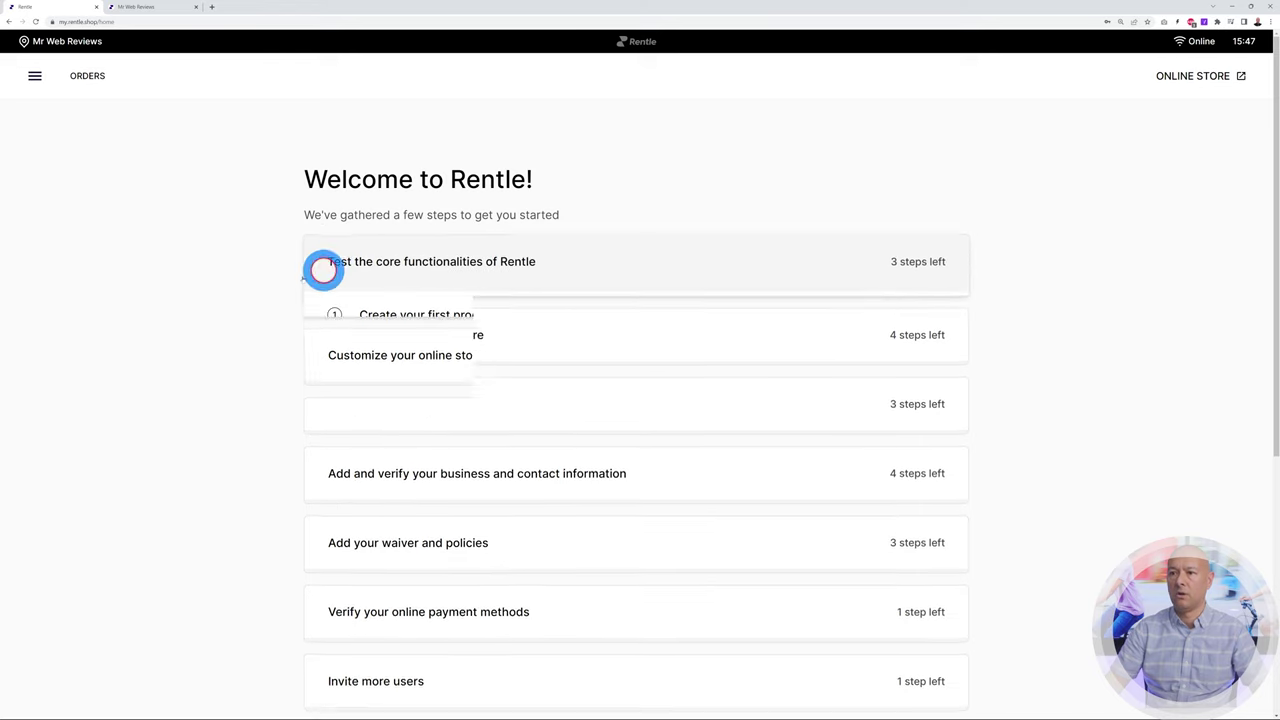
click(408, 317)
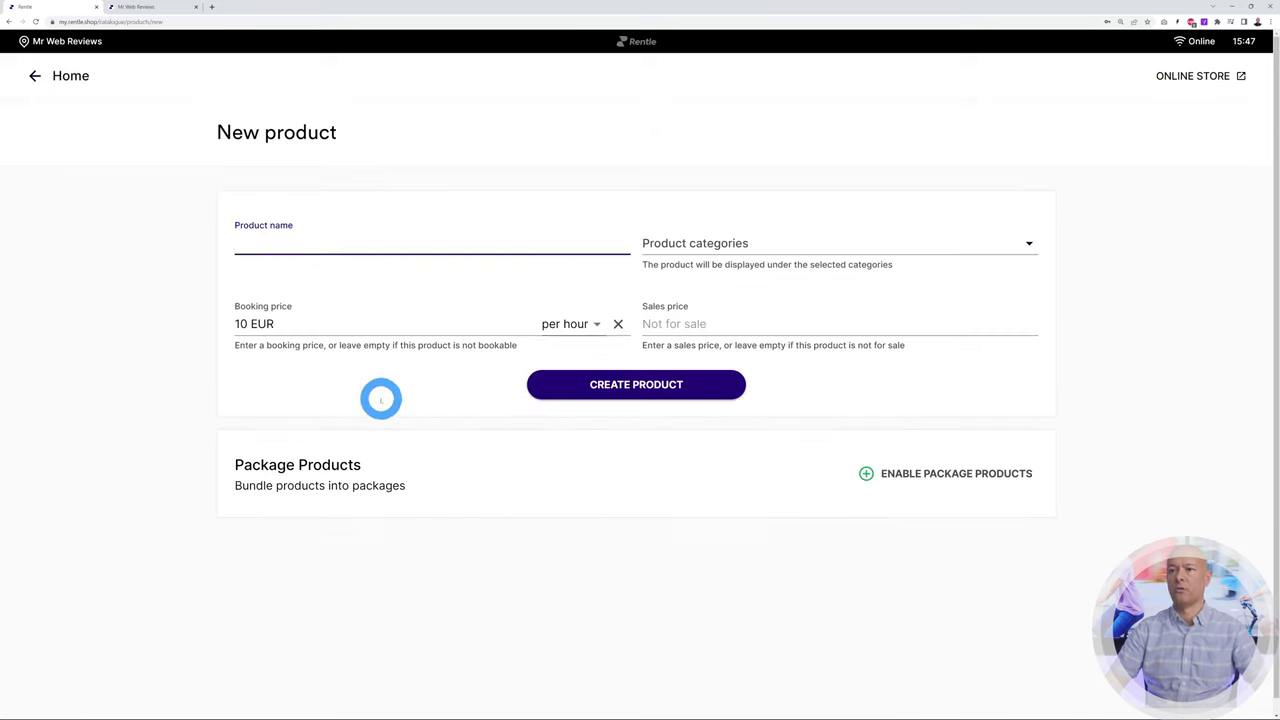
click(142, 364)
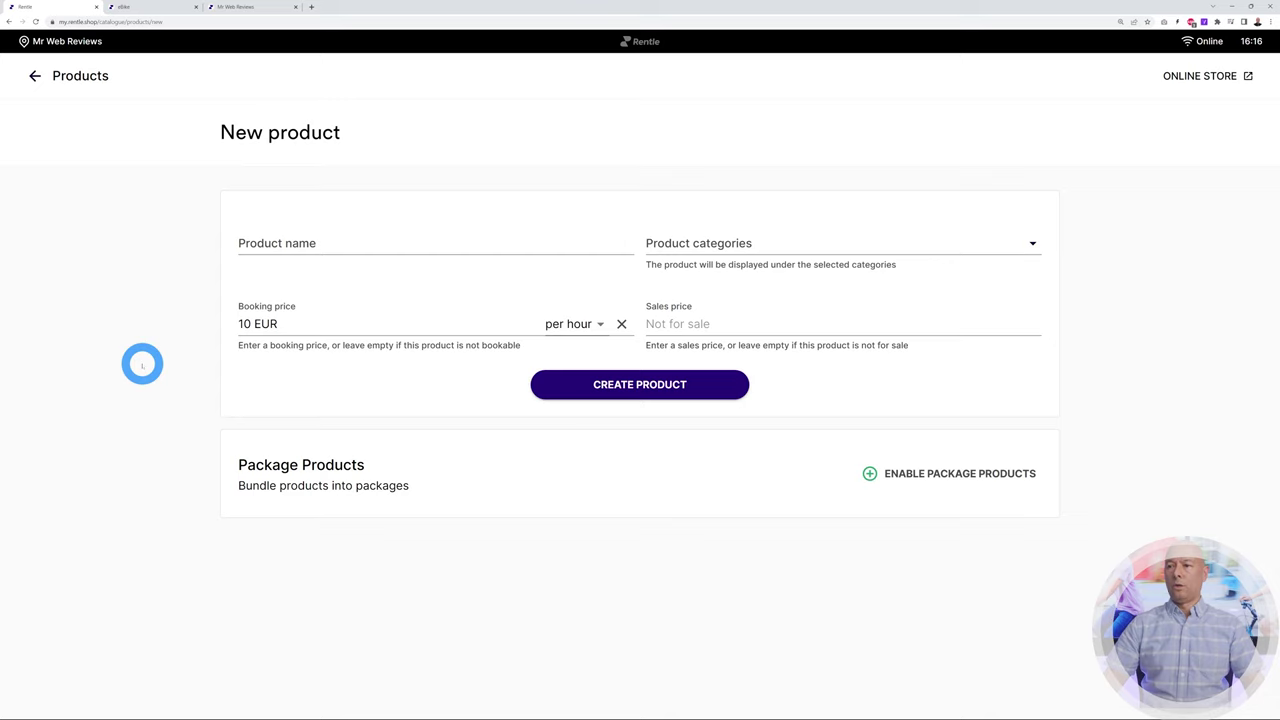
click(310, 244)
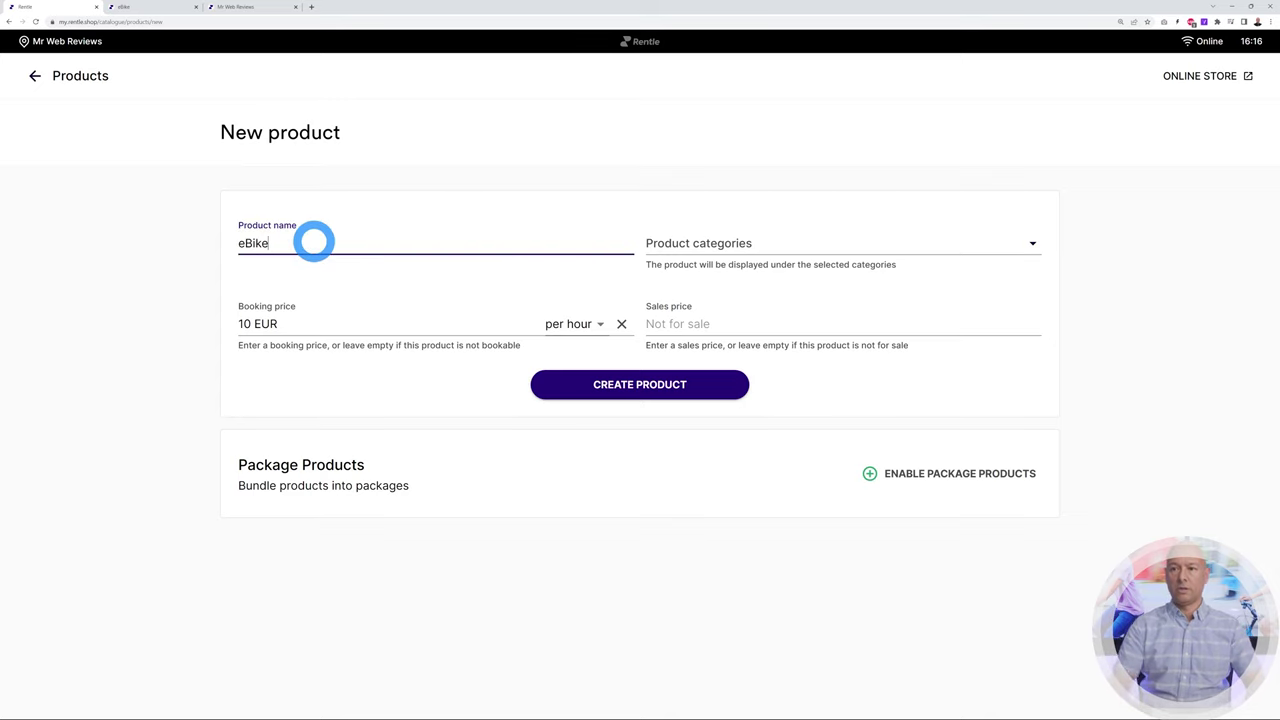
click(889, 243)
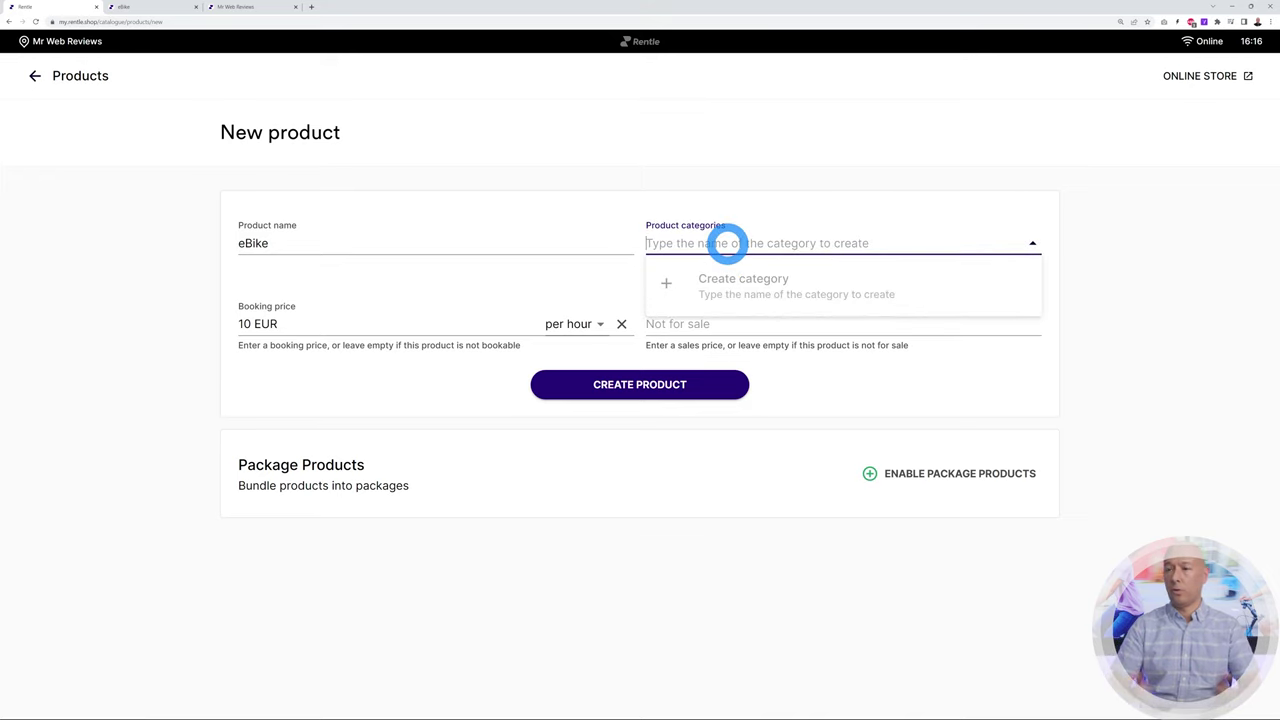
text(Bikes)
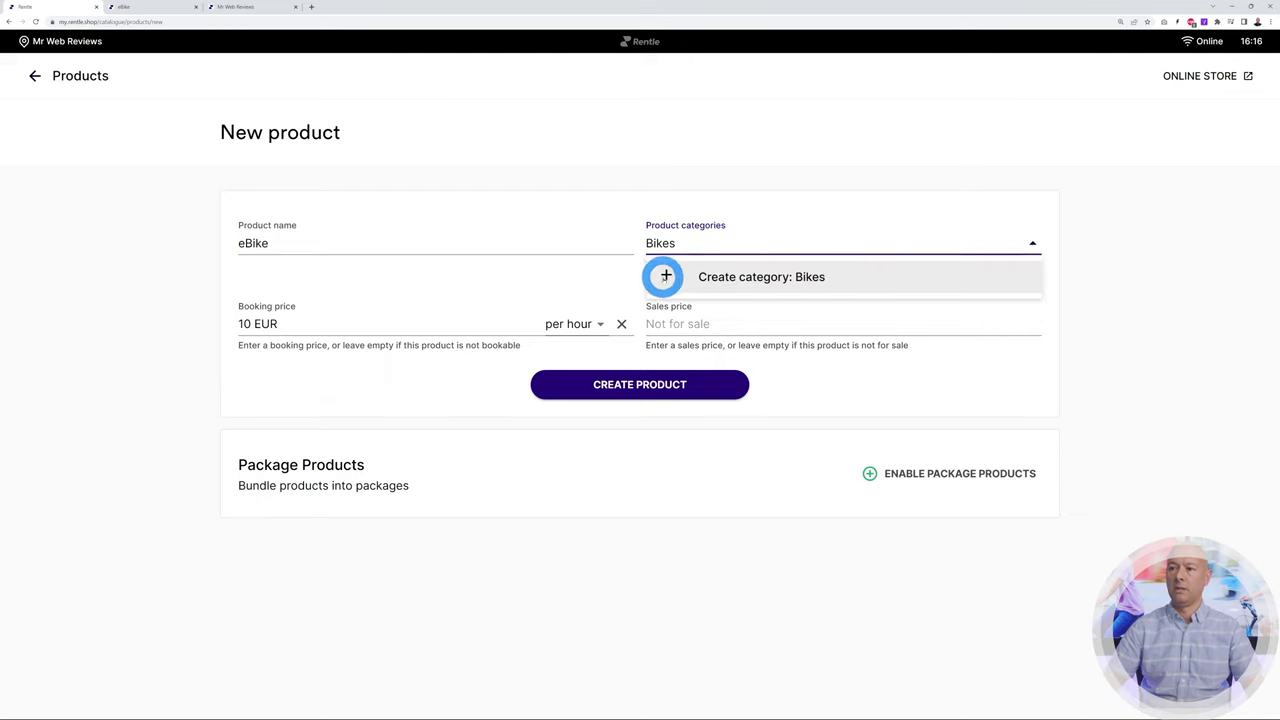
click(665, 277)
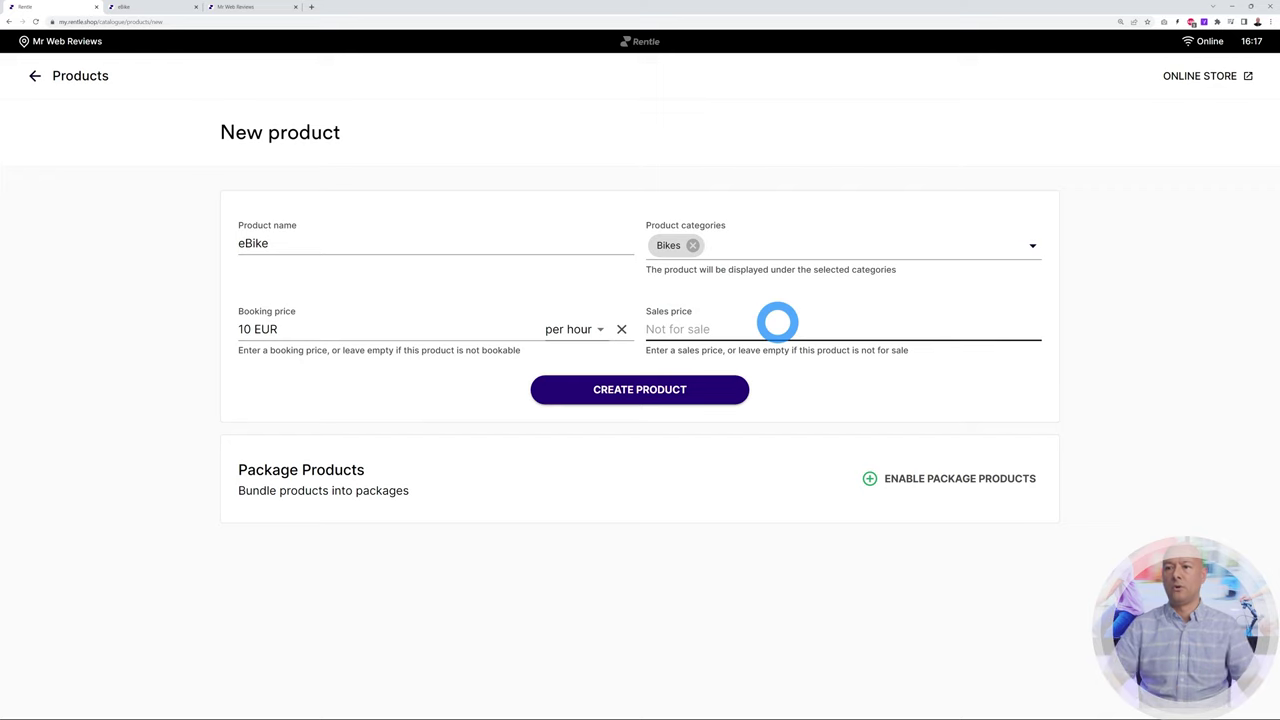
Set the eBike's booking price to 12.50 EUR per hour and its sales price to 650 EUR, and create the product.
click(571, 322)
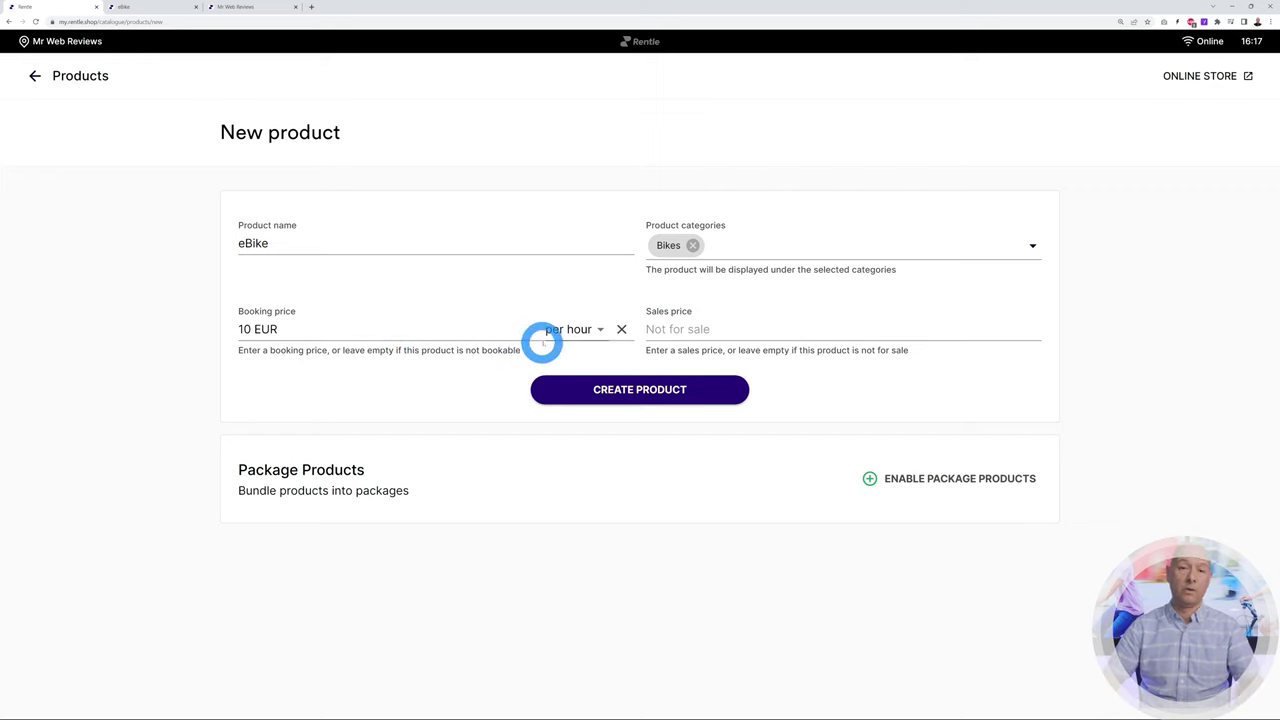
drag(252, 329, 213, 328)
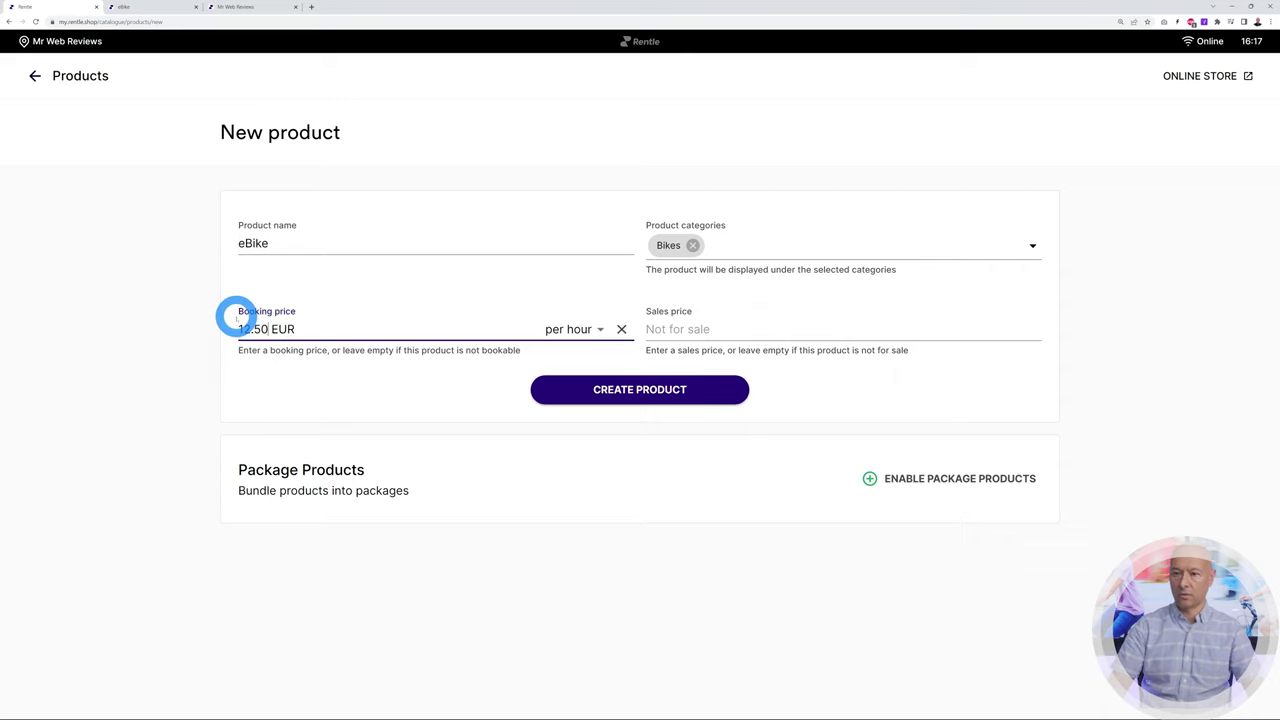
text(12.50)
click(154, 378)
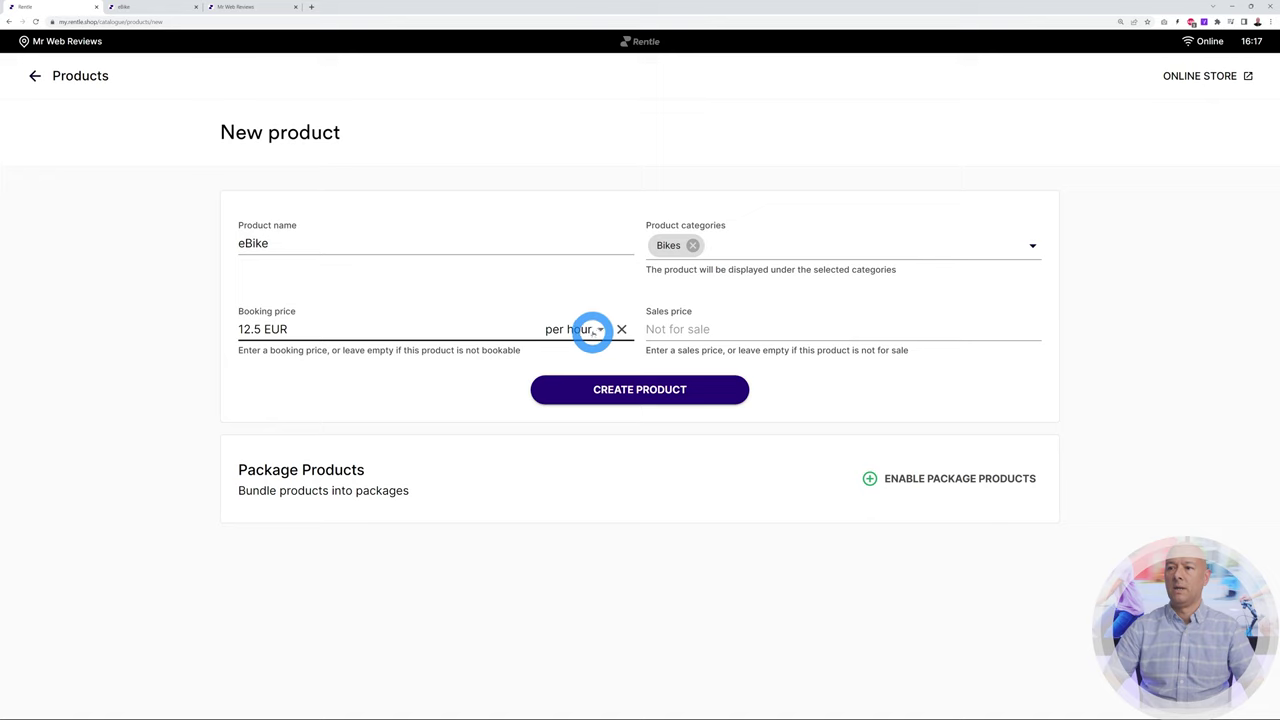
click(593, 329)
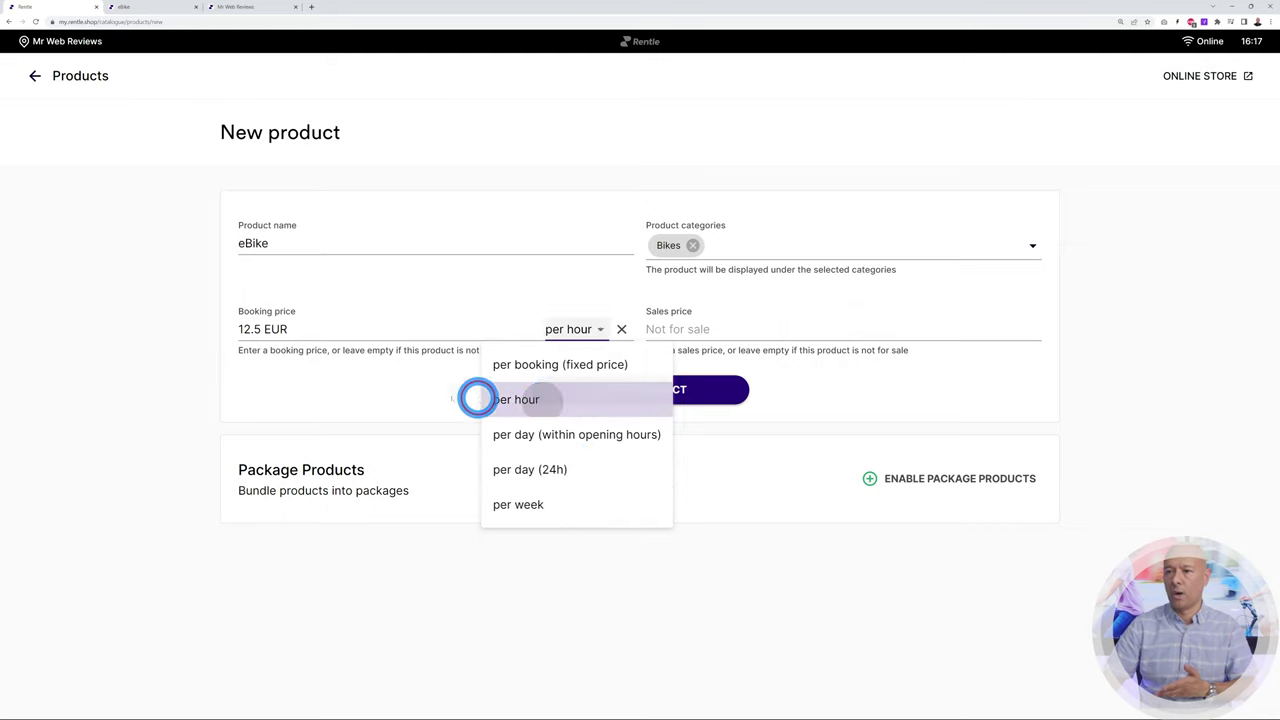
click(131, 390)
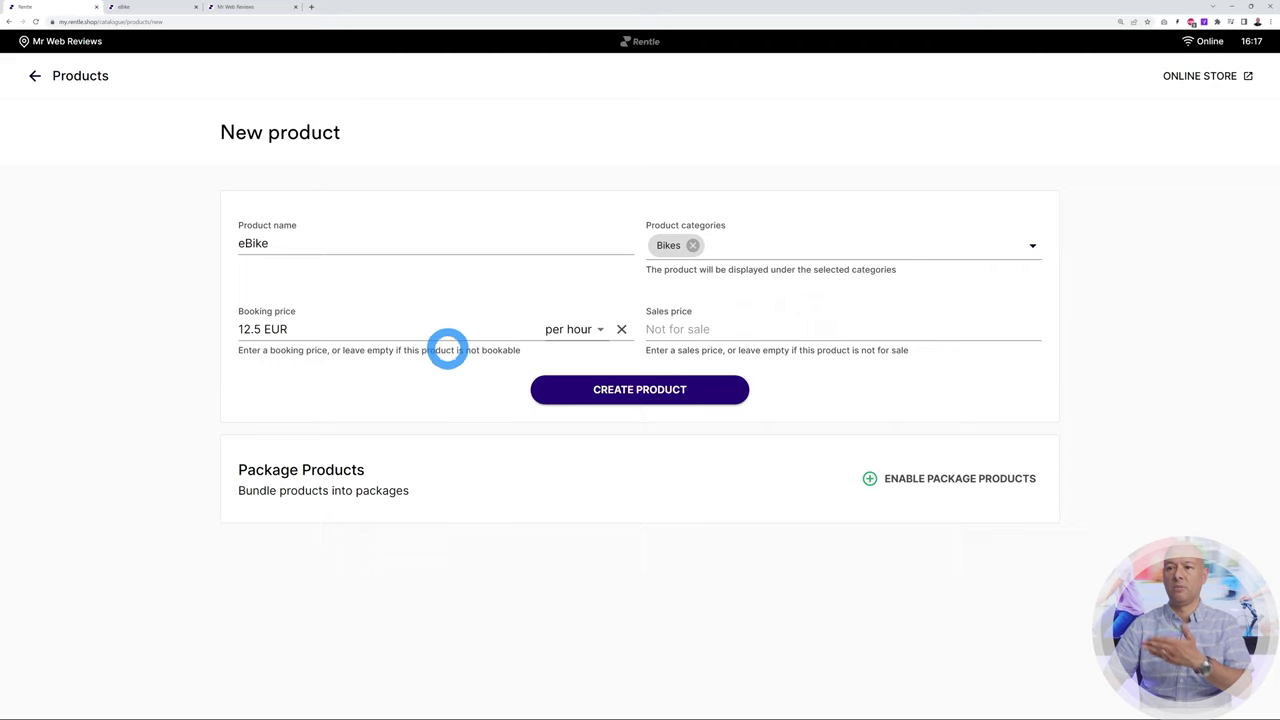
click(790, 318)
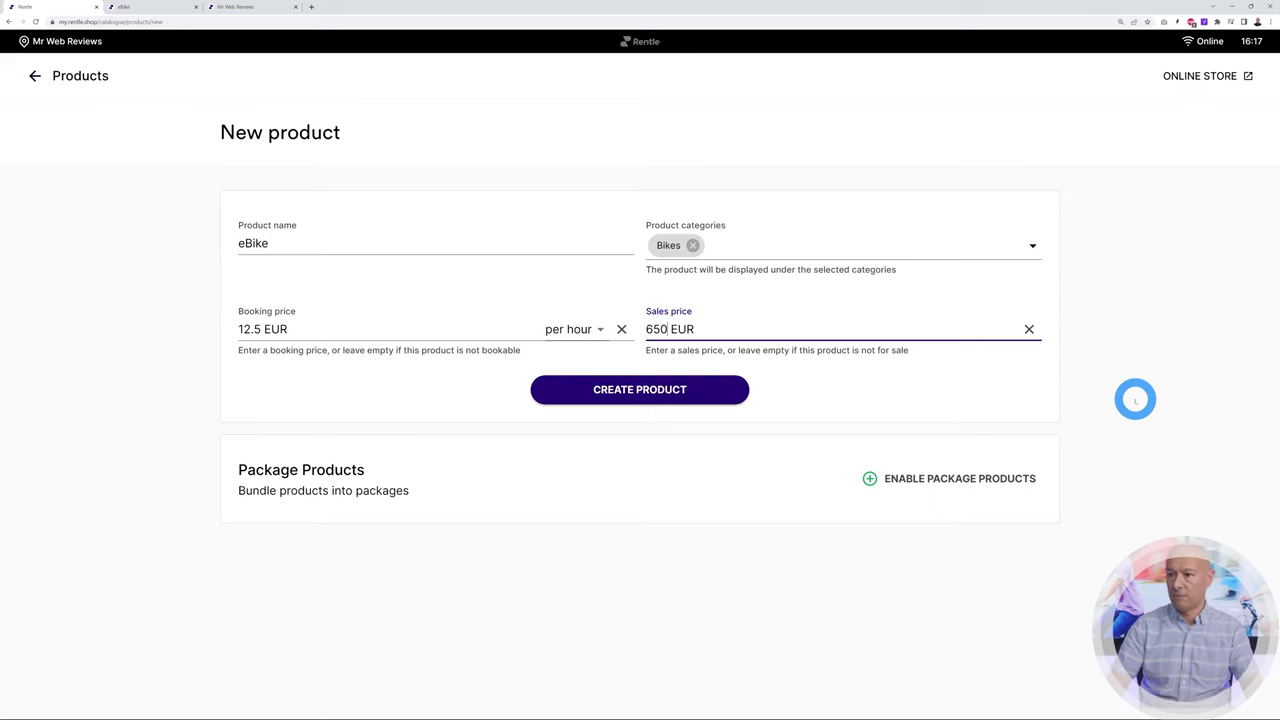
click(1144, 389)
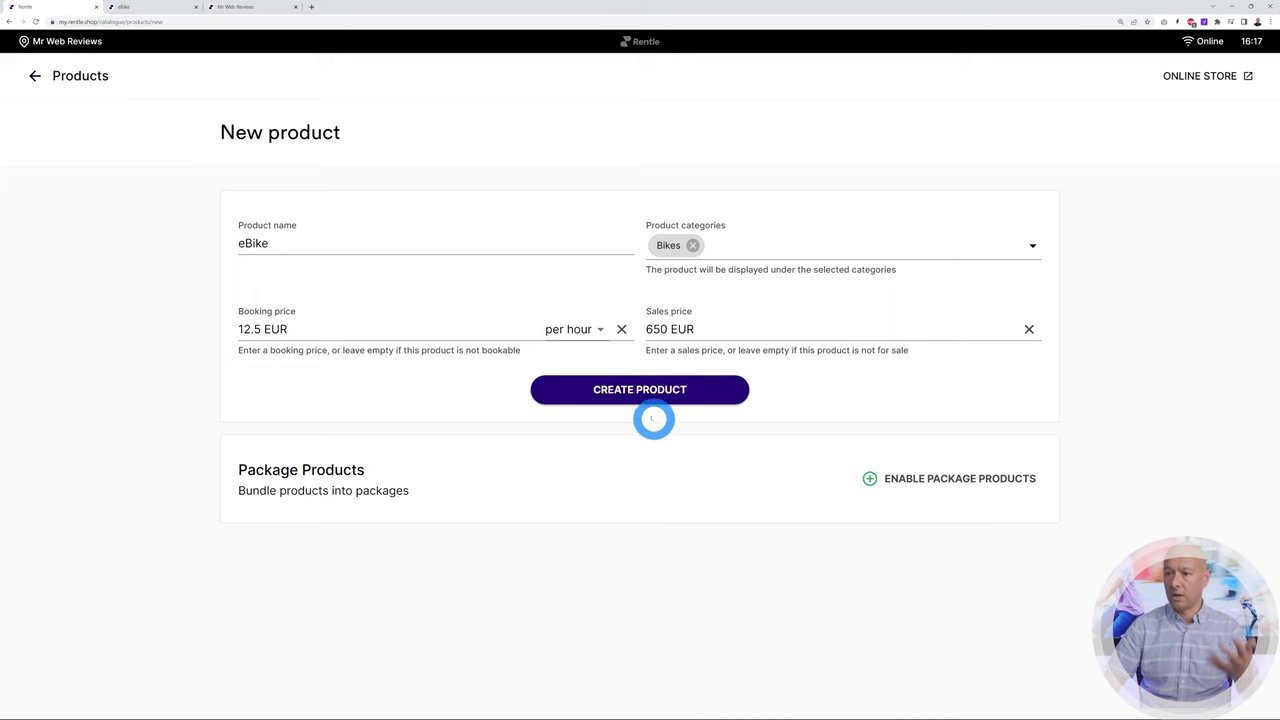
click(651, 391)
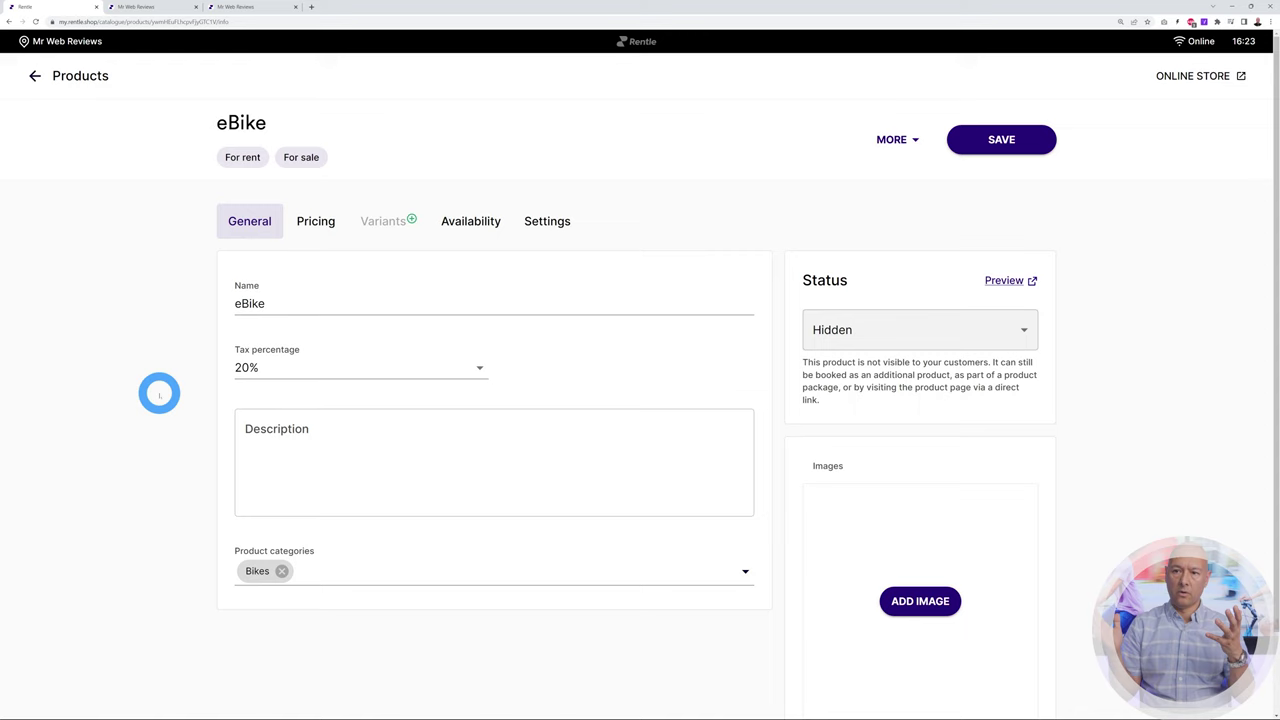
Add an eBike description beginning "Renting an electric bike is a great way to test if it's the right switch for you".
click(243, 434)
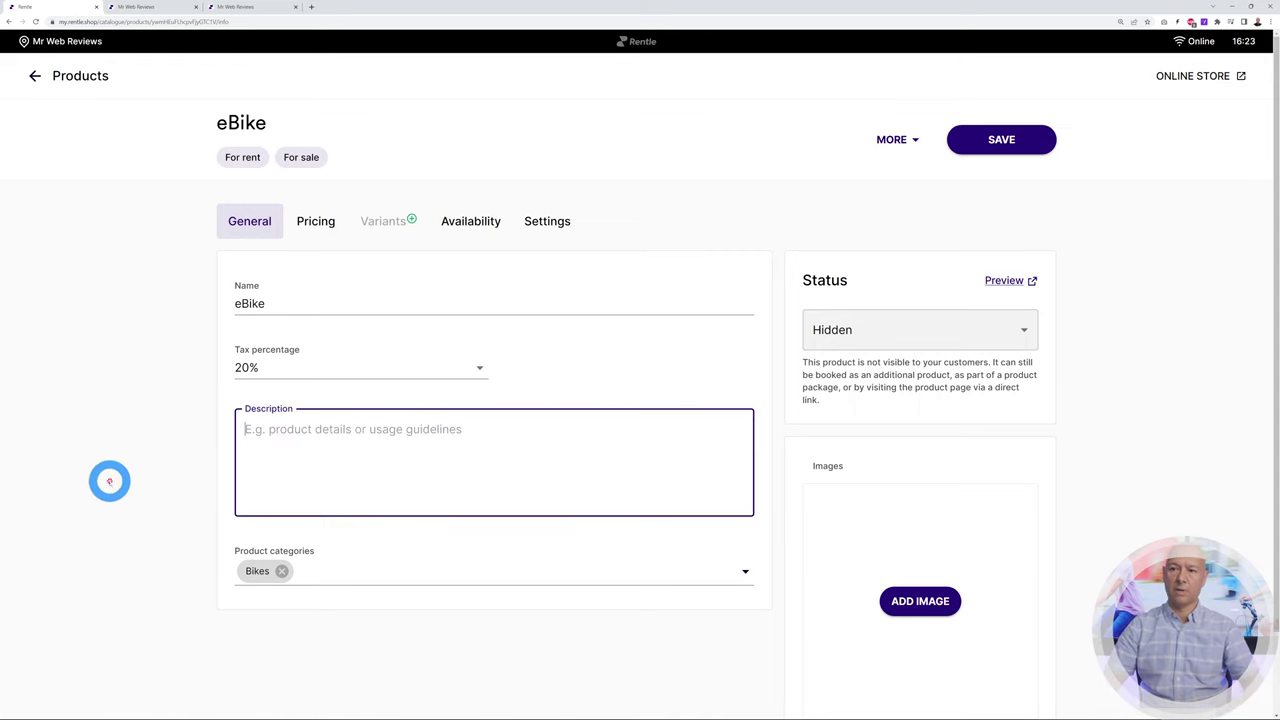
text(Renting an electric bike is a great way to test if it's the right switch for you, by trying it on your route over an extended period you'll get a real feel for how they fit into your life. The best parts, is that it's completely affordable and the longer you rent for the cheaper it gets.)
click(111, 483)
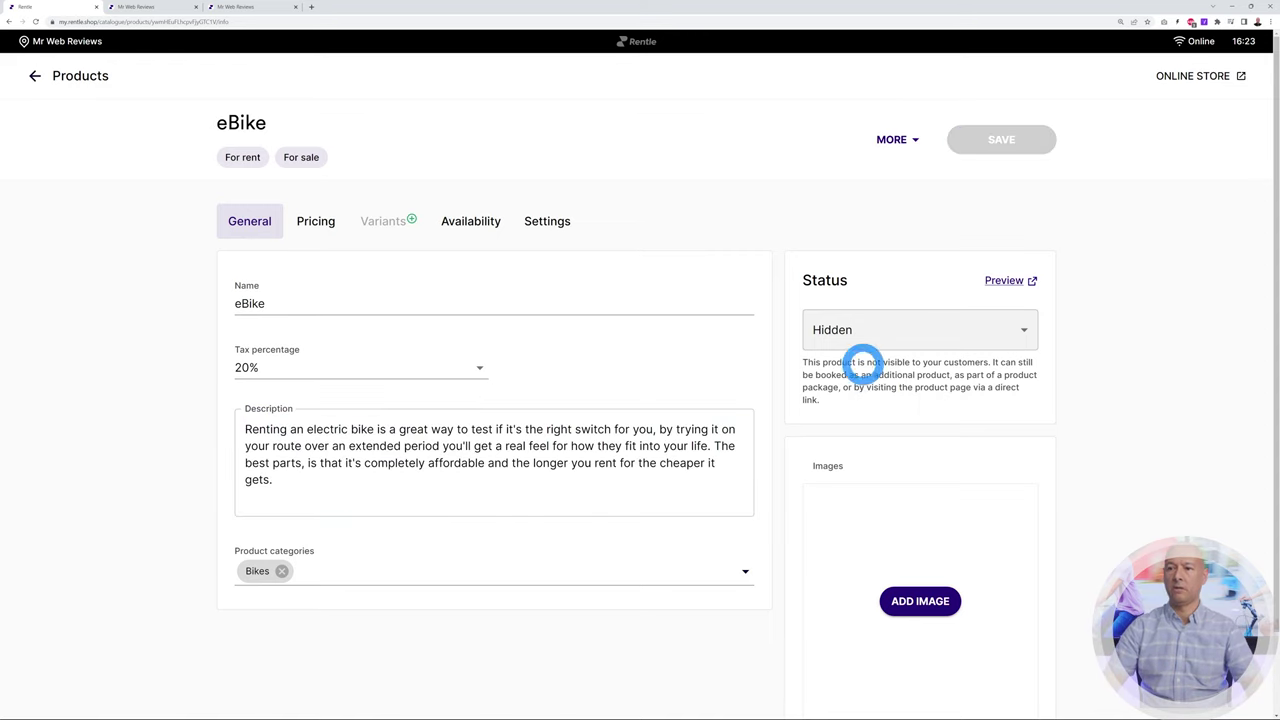
Upload the electric bike photo as the eBike's product image and set the product's status to Public.
click(934, 598)
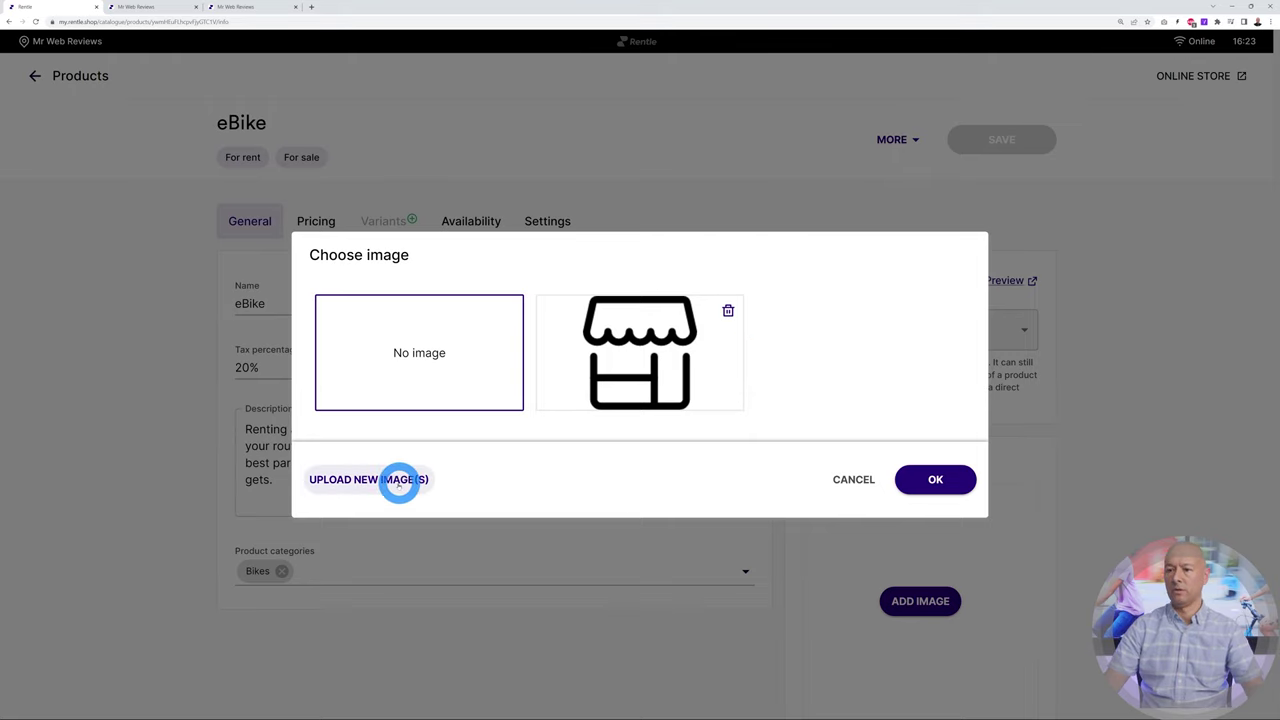
click(363, 479)
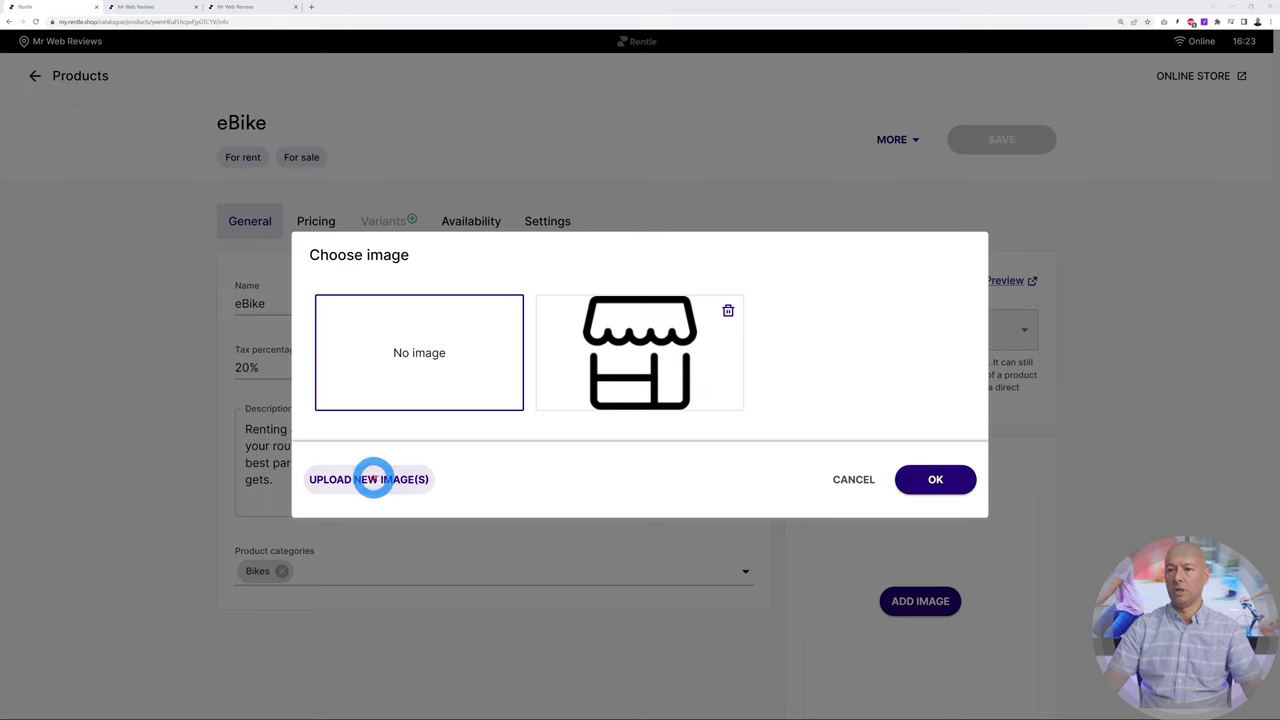
click(98, 76)
click(556, 437)
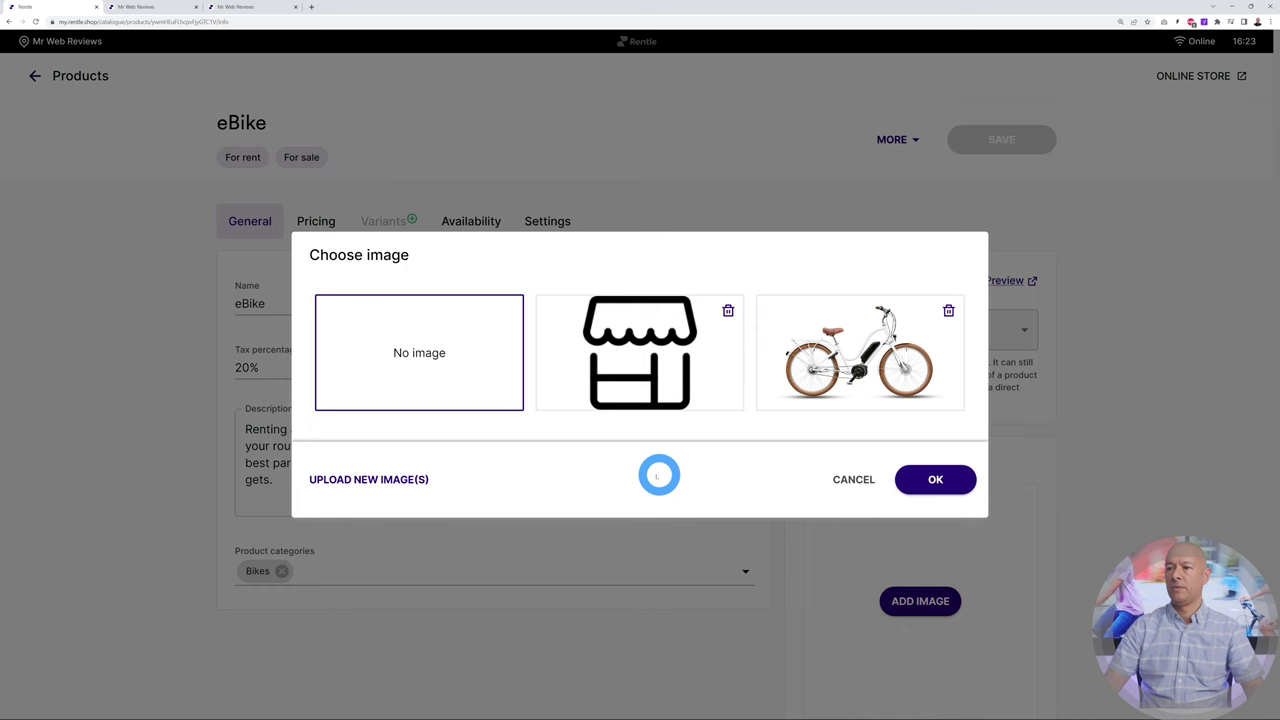
click(870, 365)
click(932, 478)
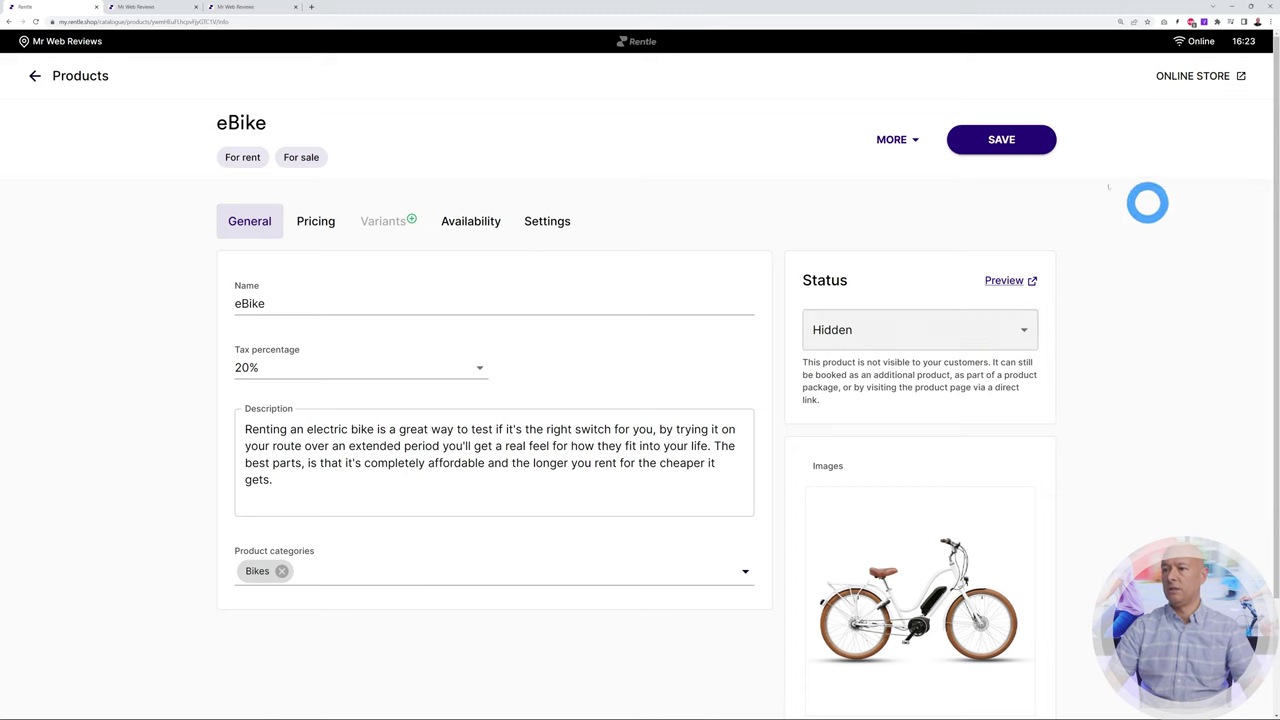
click(1021, 330)
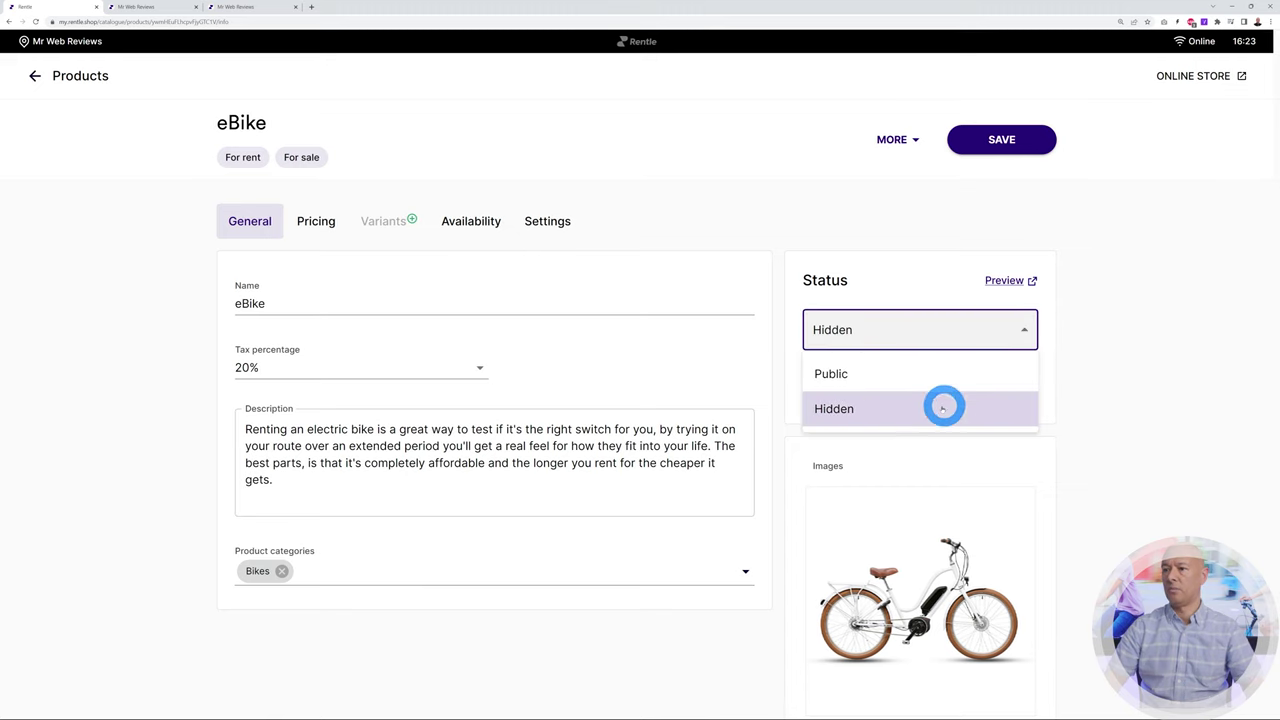
click(889, 381)
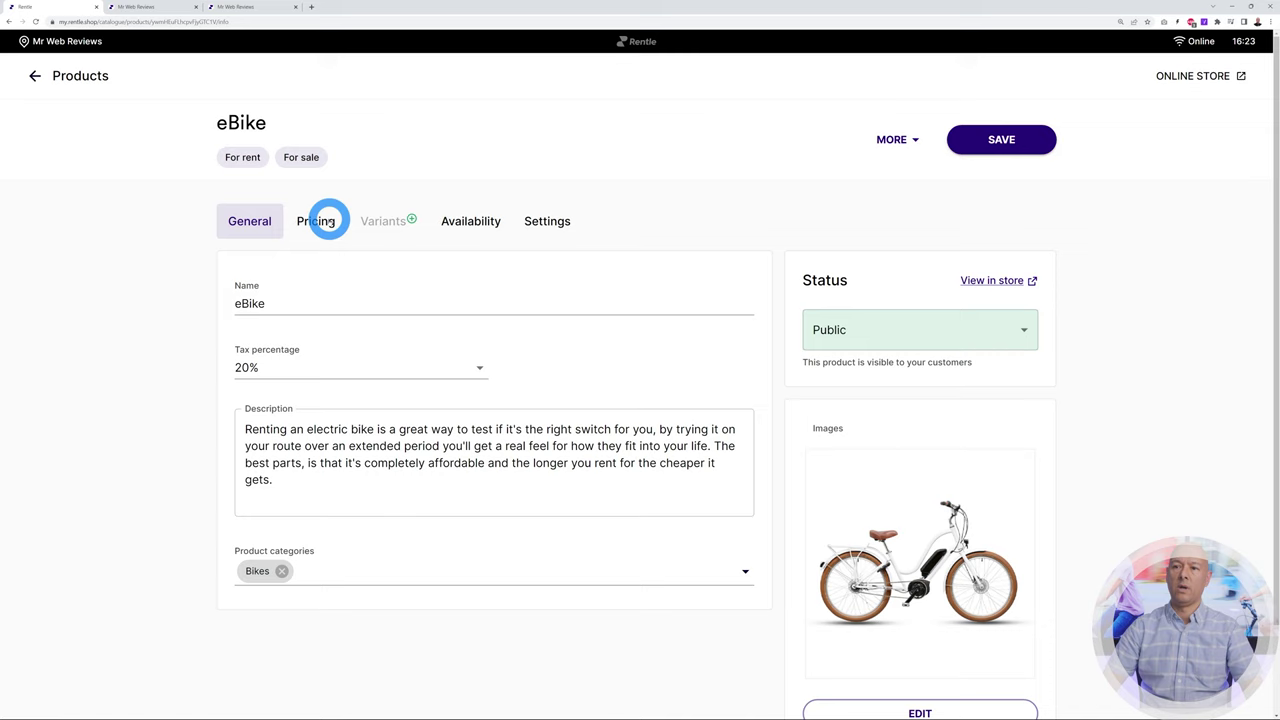
Compare the eBike's bookings and sales pricing settings, turning its sales option off and back on.
click(318, 221)
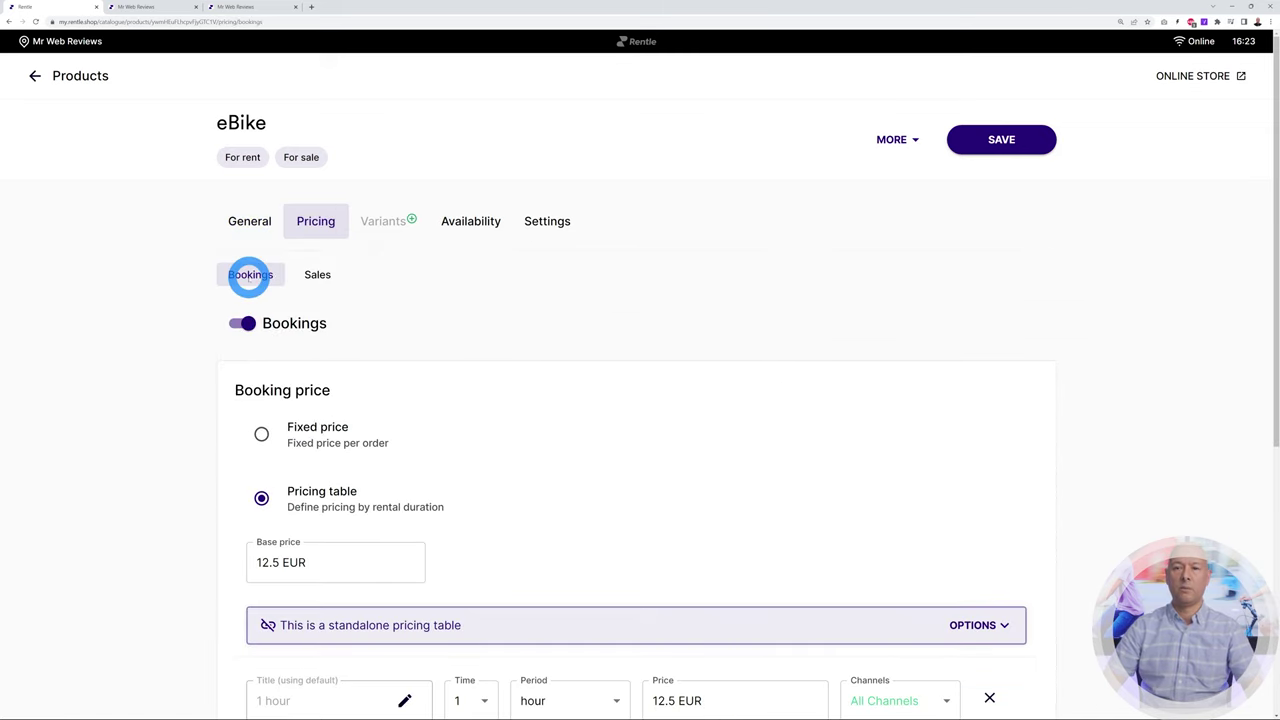
click(316, 276)
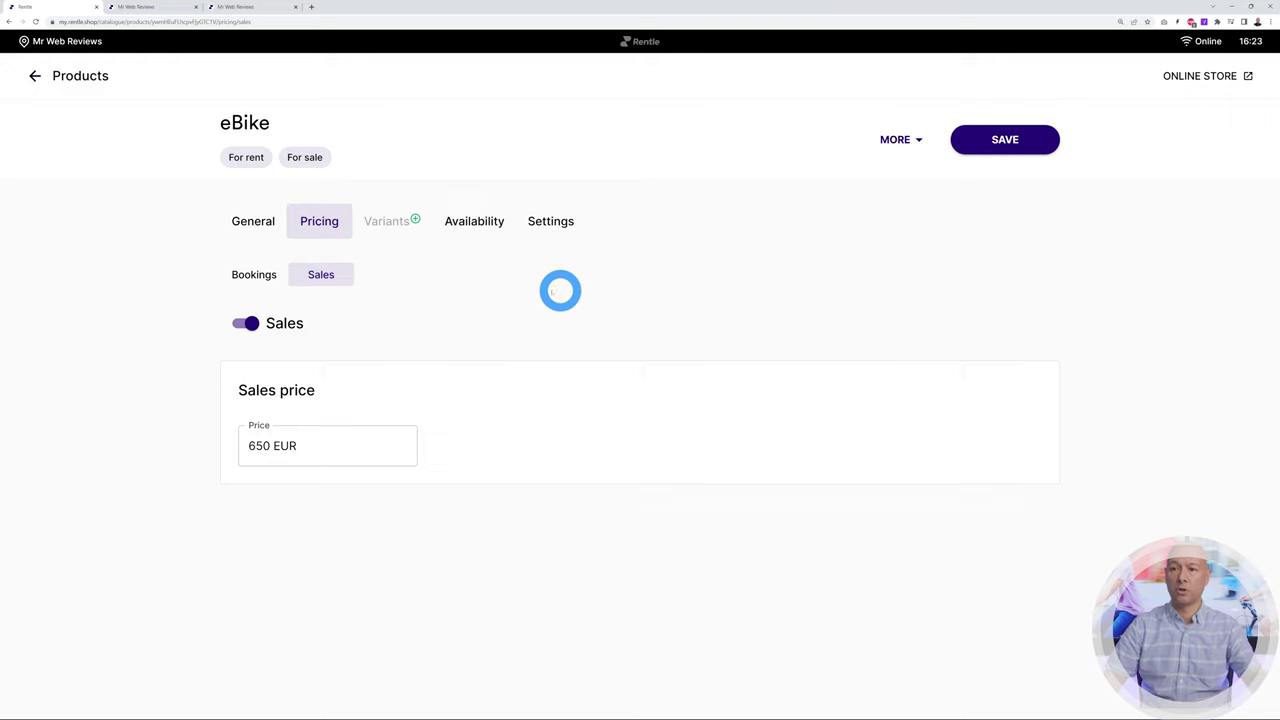
click(258, 274)
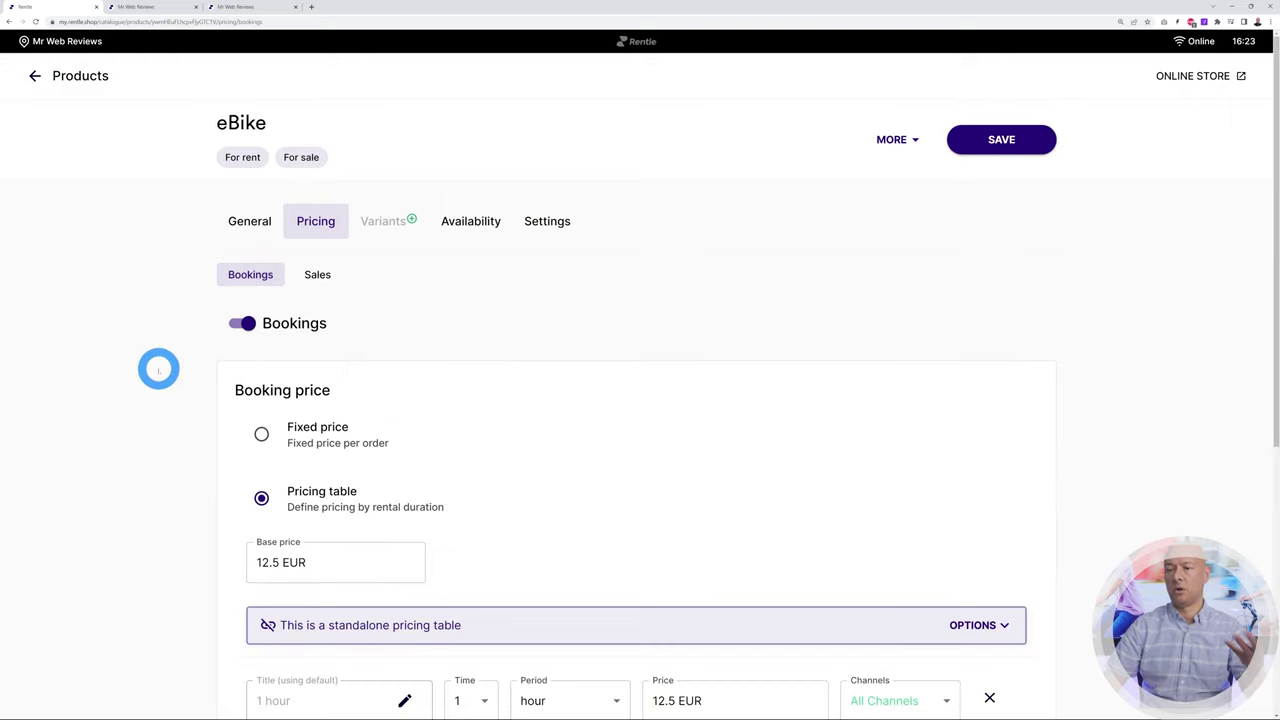
click(321, 276)
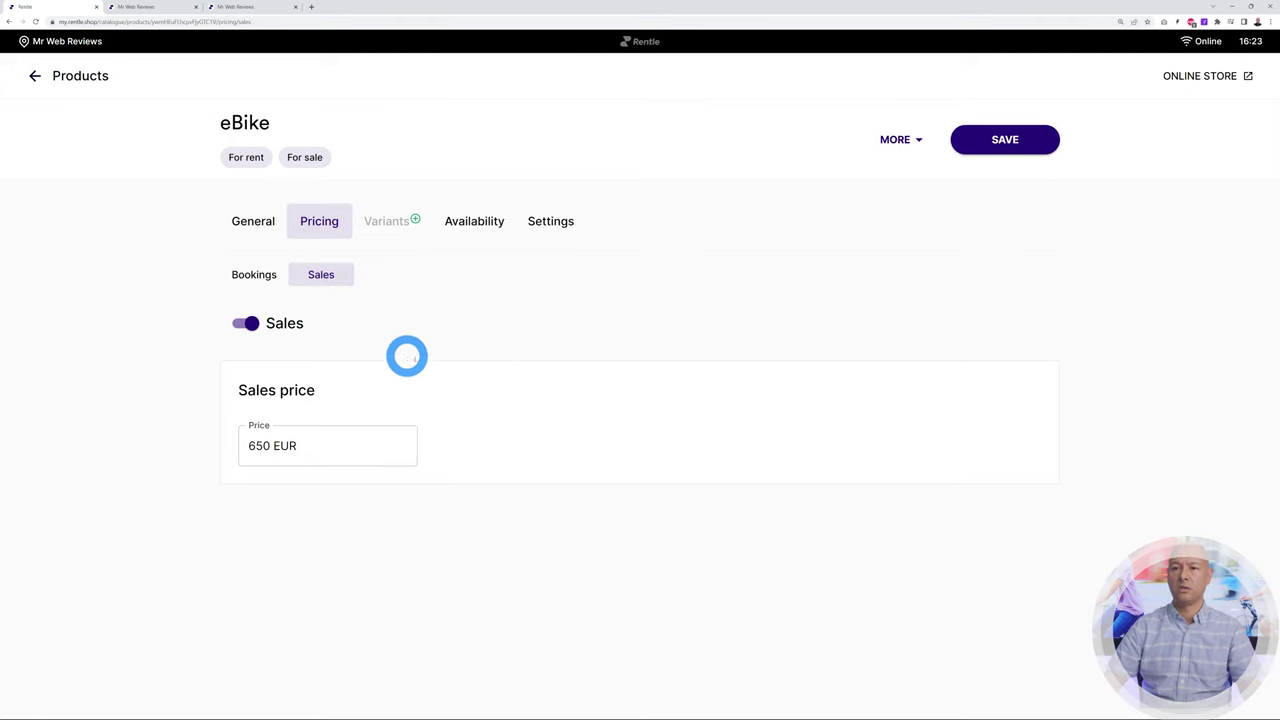
click(248, 323)
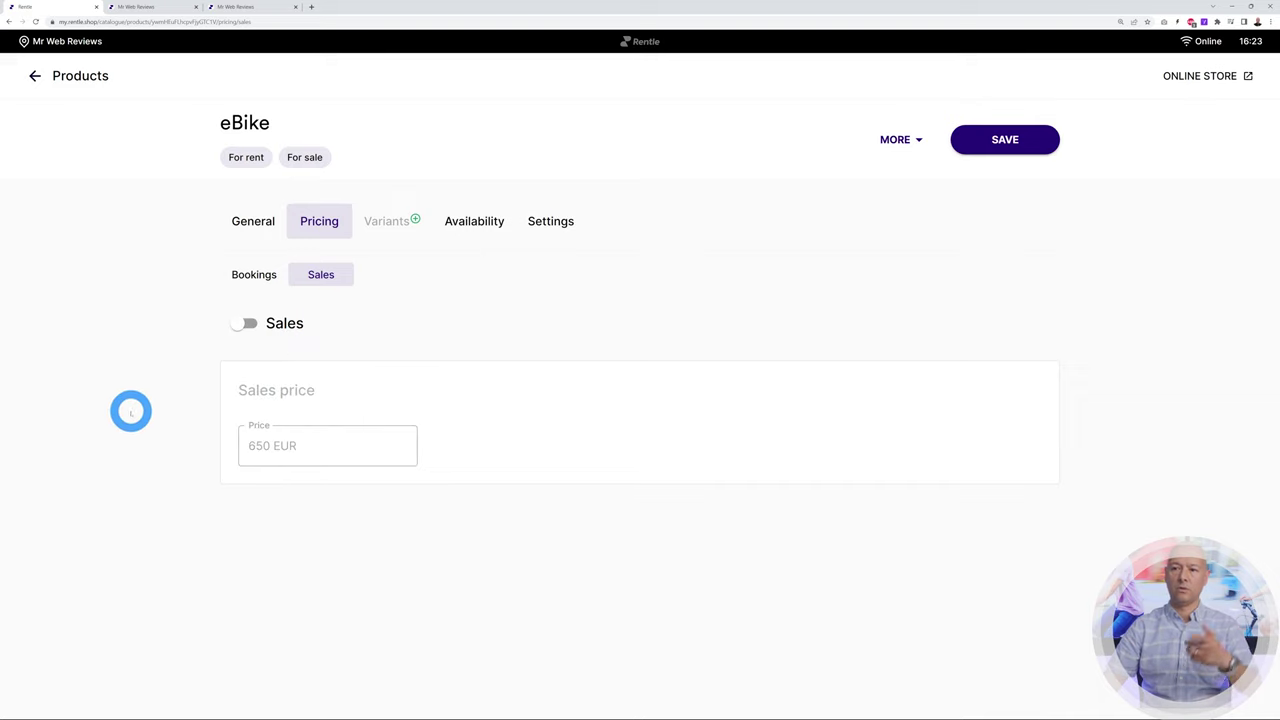
click(243, 323)
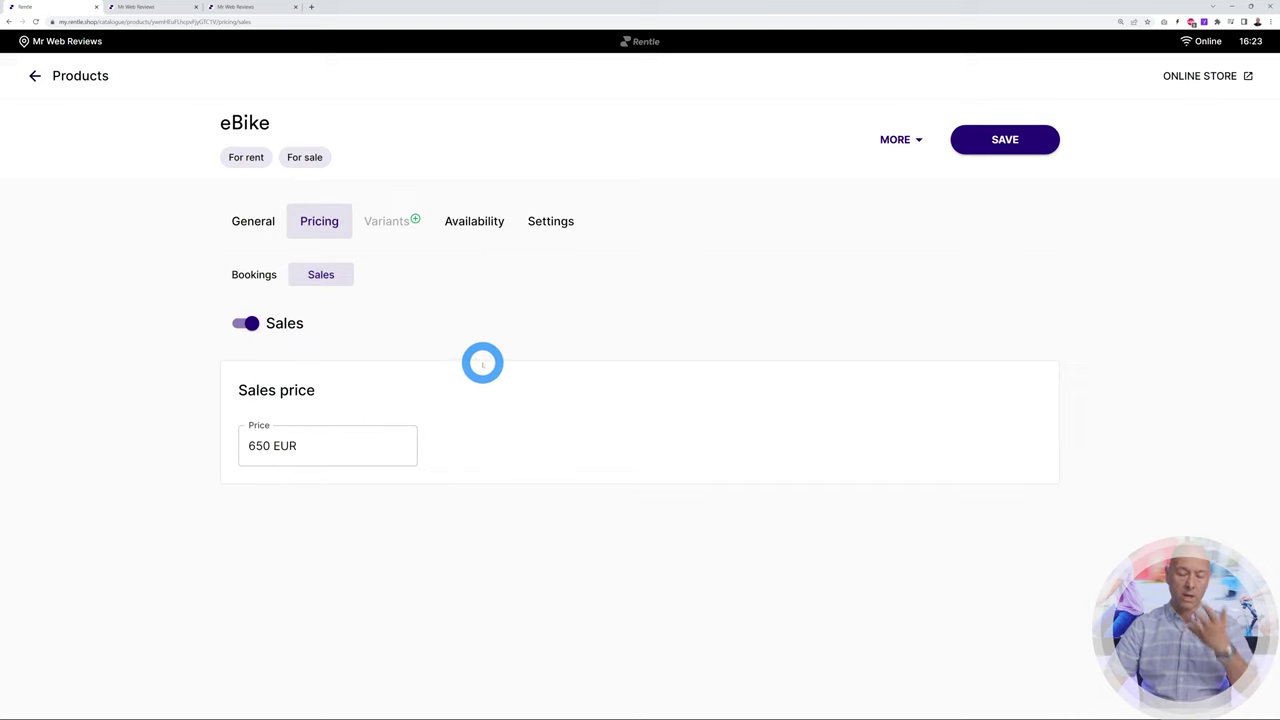
Examine the rental duration rows and prices in the eBike's booking pricing table.
click(260, 274)
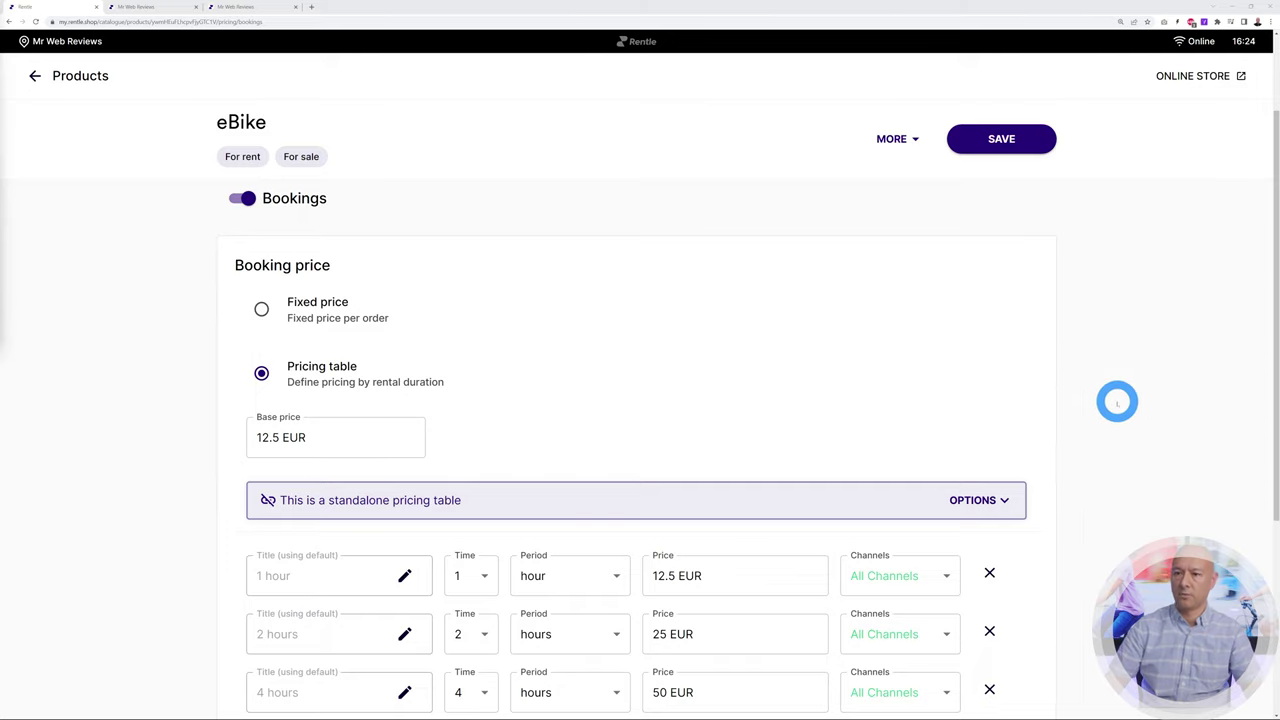
scroll(1117, 401, down, 3)
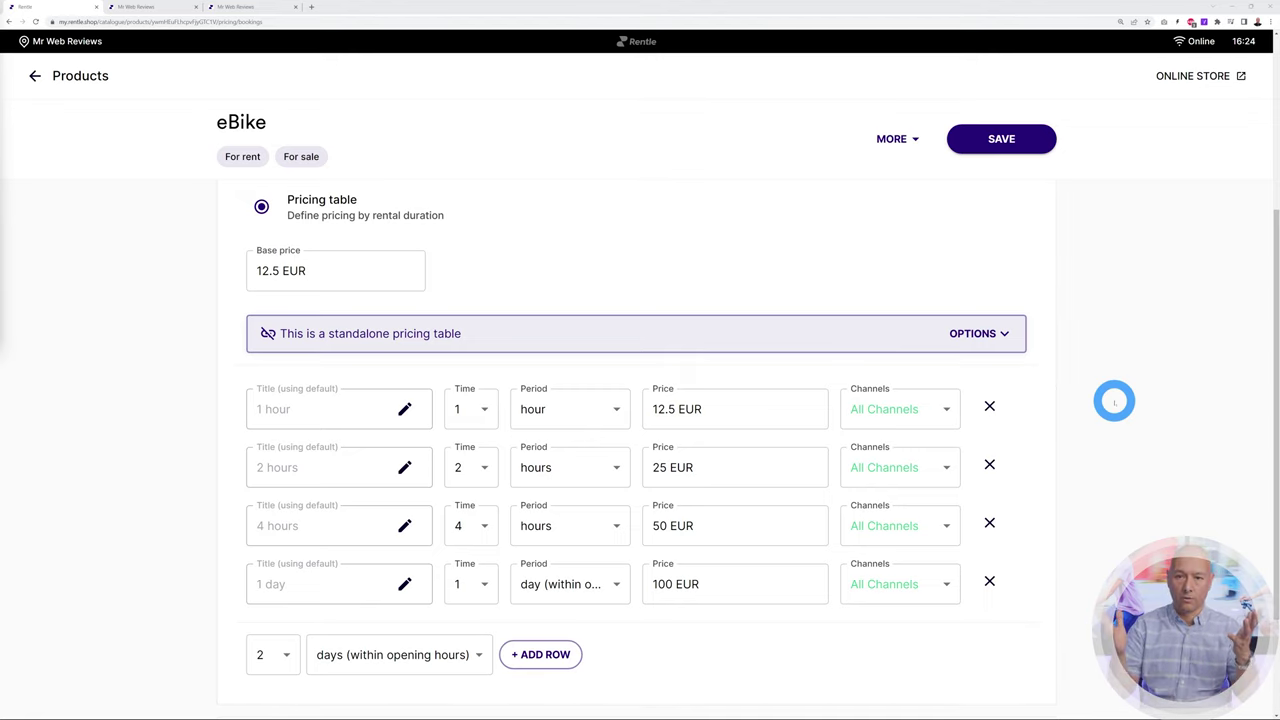
scroll(1109, 297, down, 1)
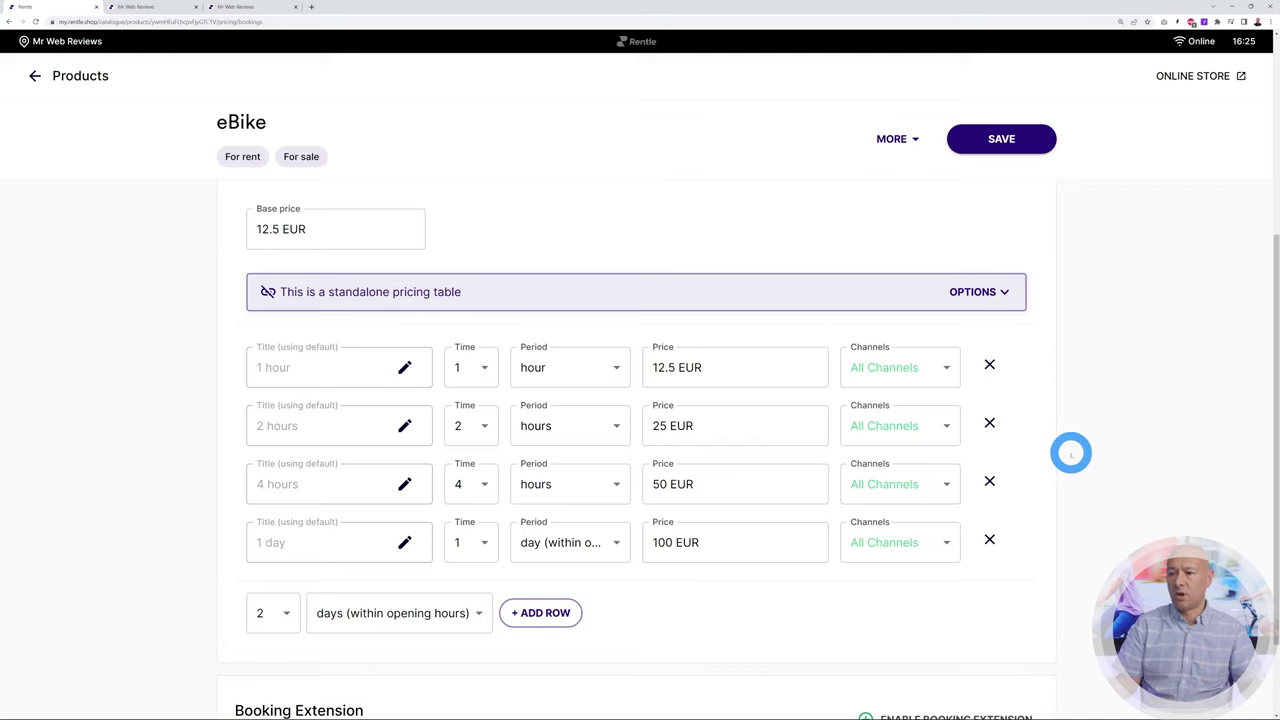
Set the eBike's 1 day rental price to 75 EUR and its 4 hours price to 40 EUR.
click(663, 540)
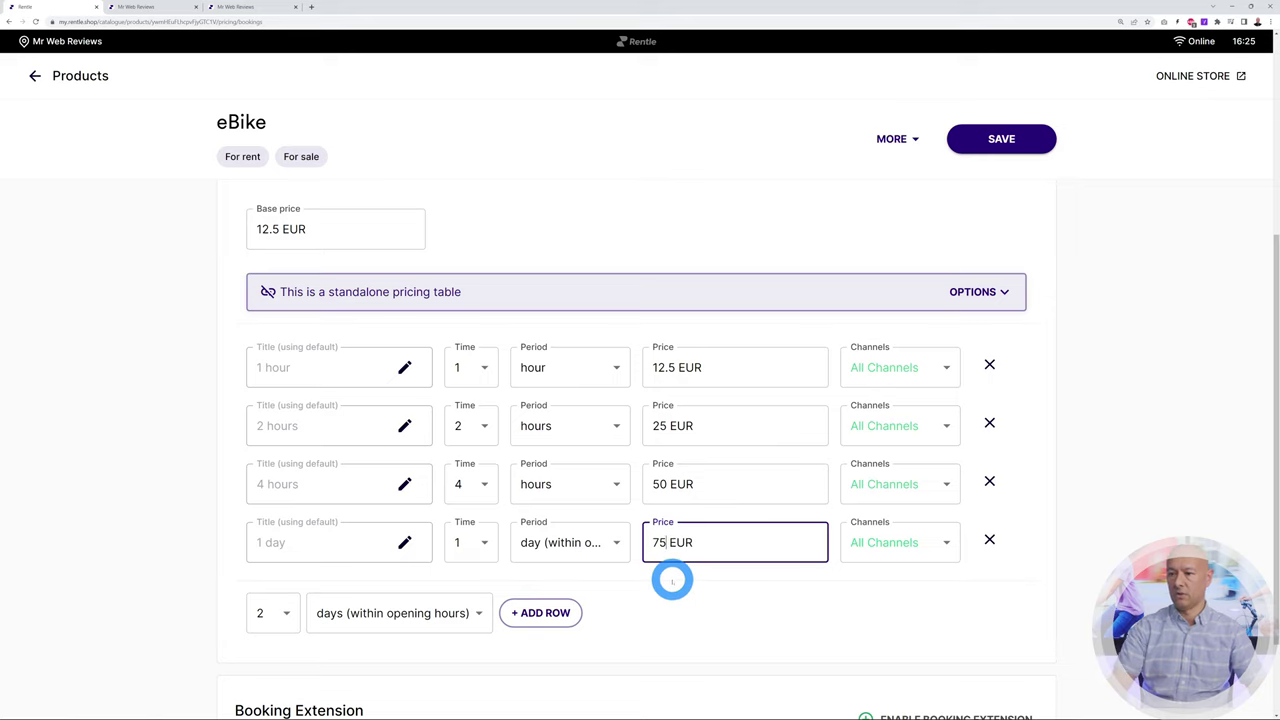
click(666, 482)
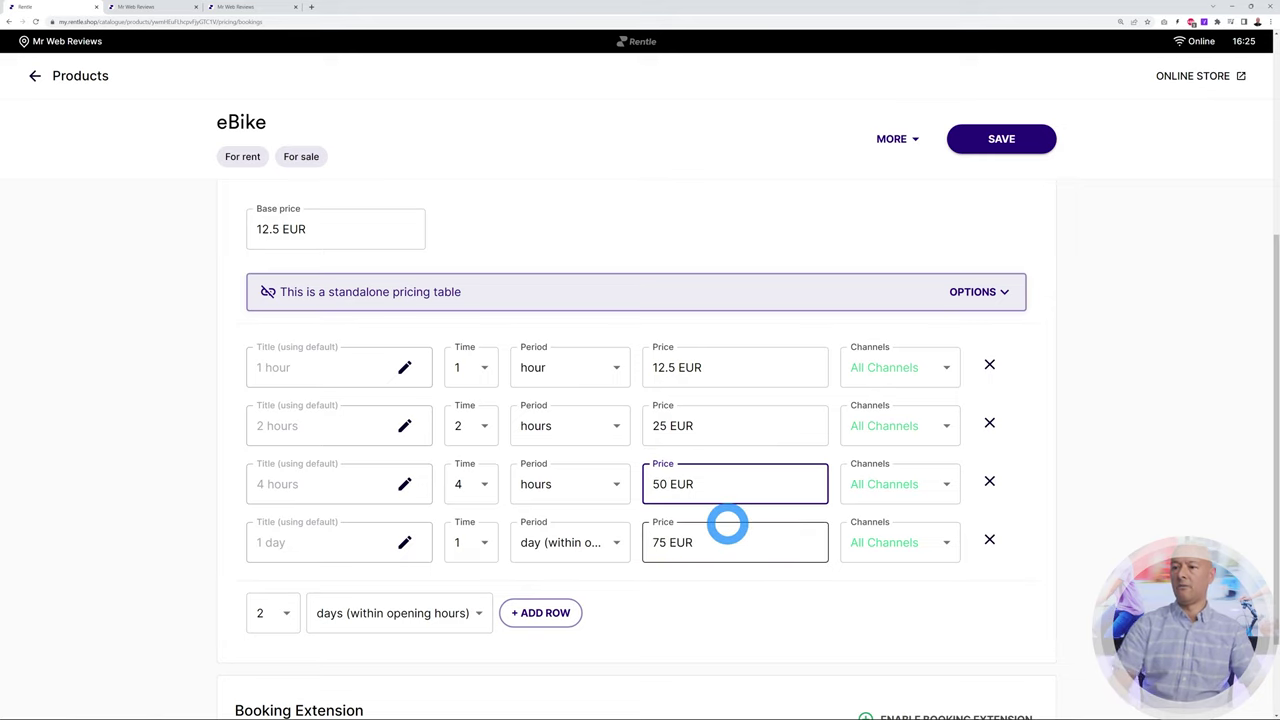
click(1128, 463)
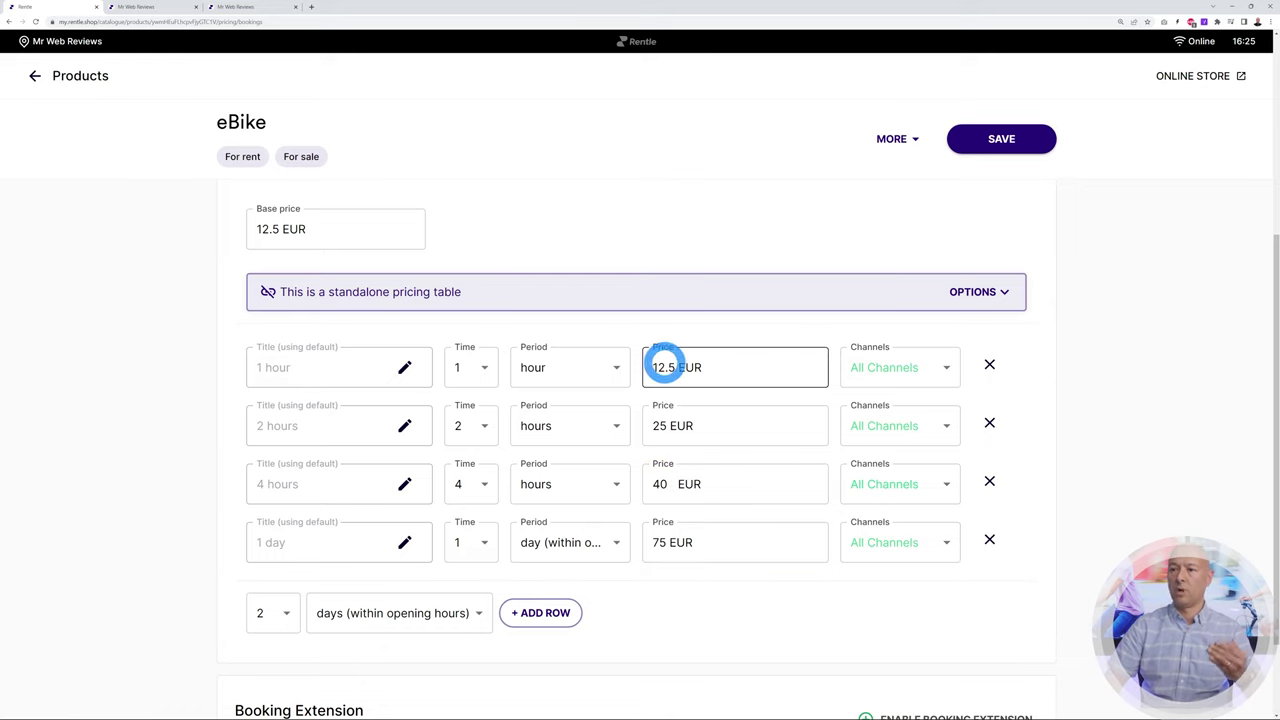
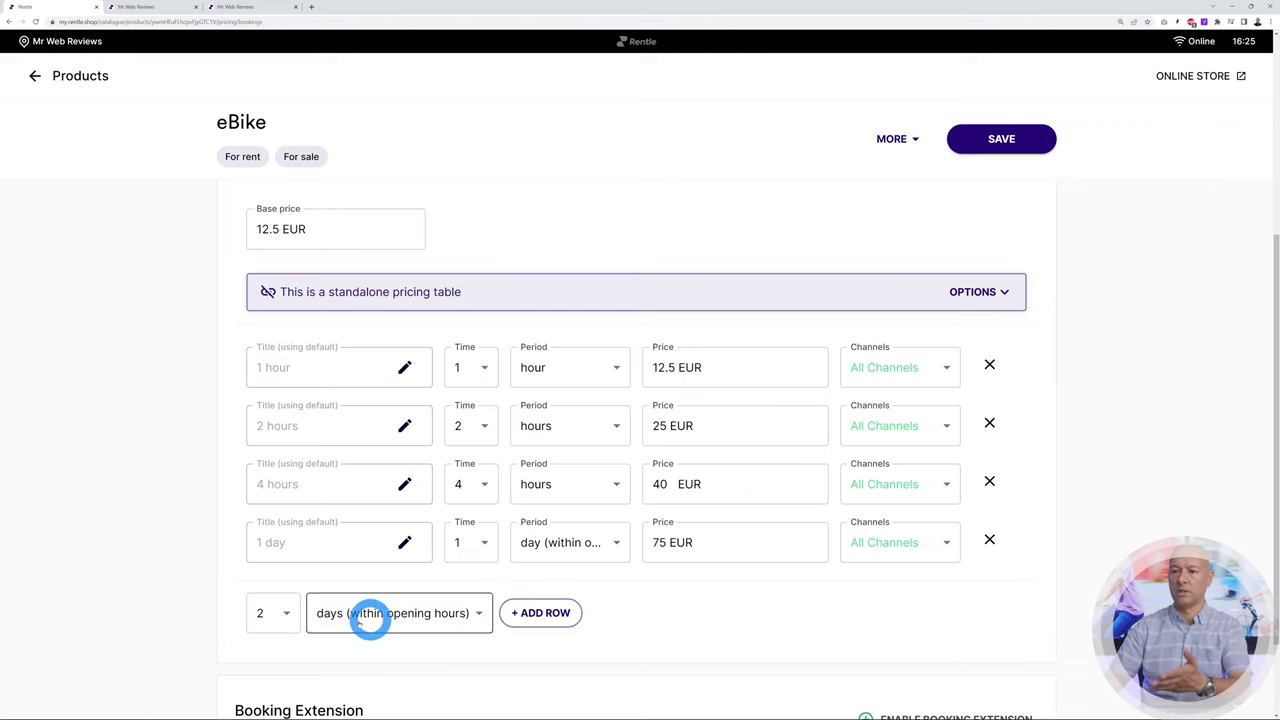
Add a 1 week row priced at 160 EUR to the booking pricing table and save the product.
click(285, 617)
scroll(263, 423, up, 1)
click(270, 316)
click(468, 613)
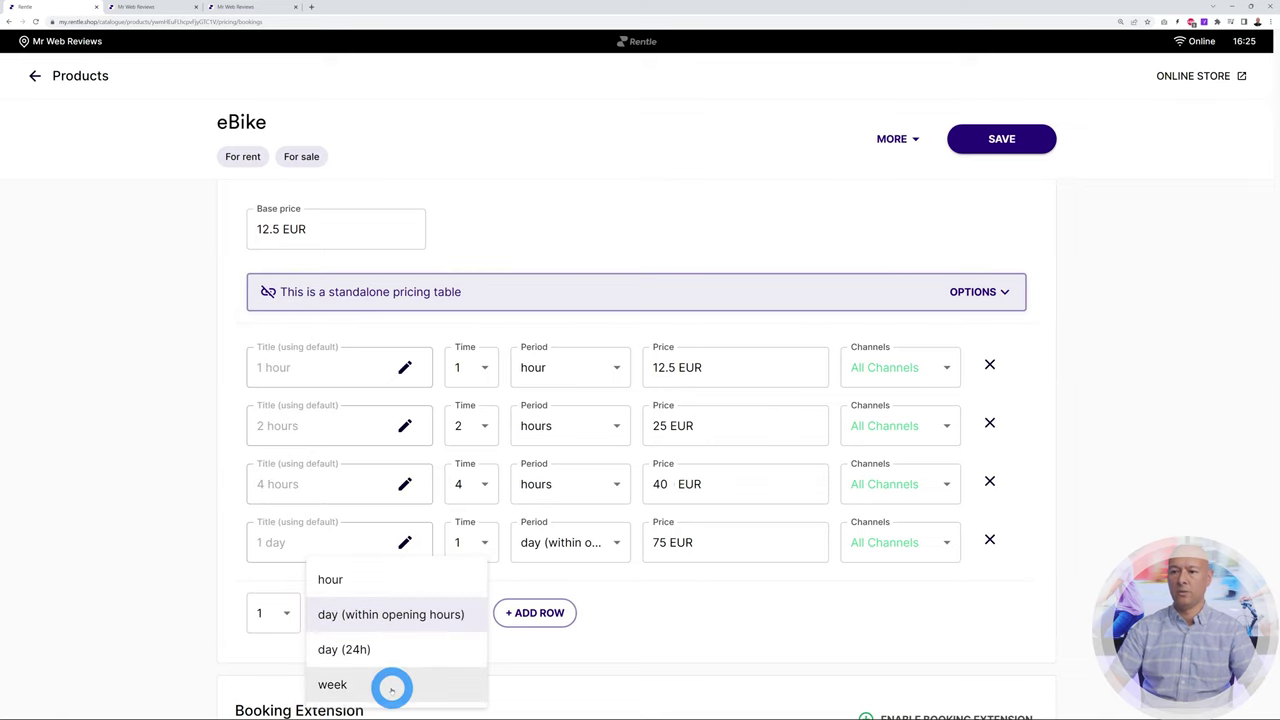
click(392, 685)
click(420, 613)
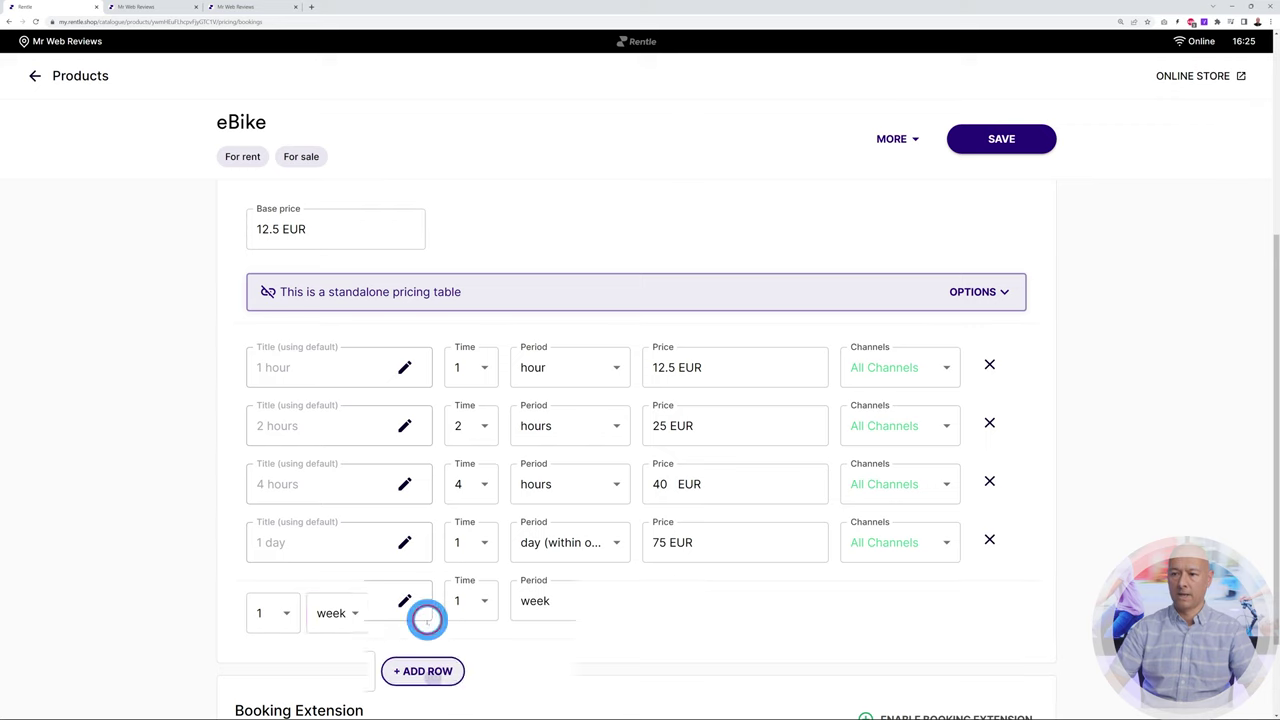
scroll(1063, 585, down, 1)
click(677, 517)
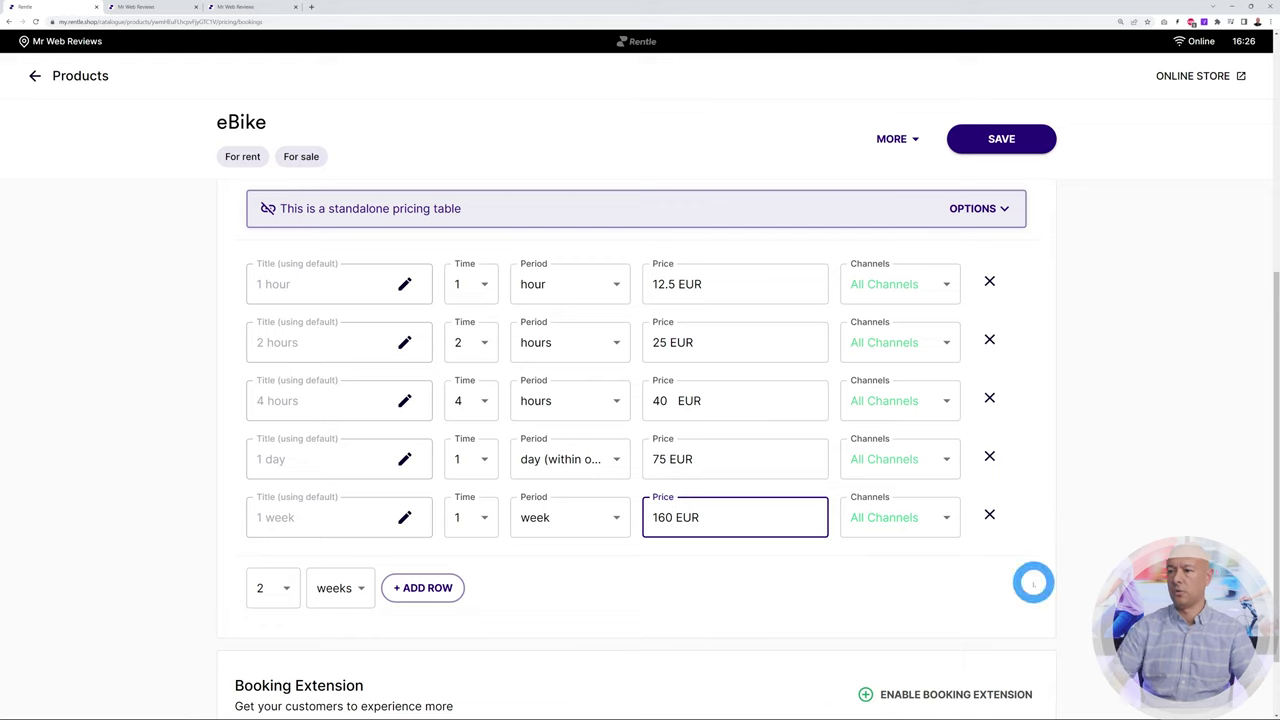
click(1105, 588)
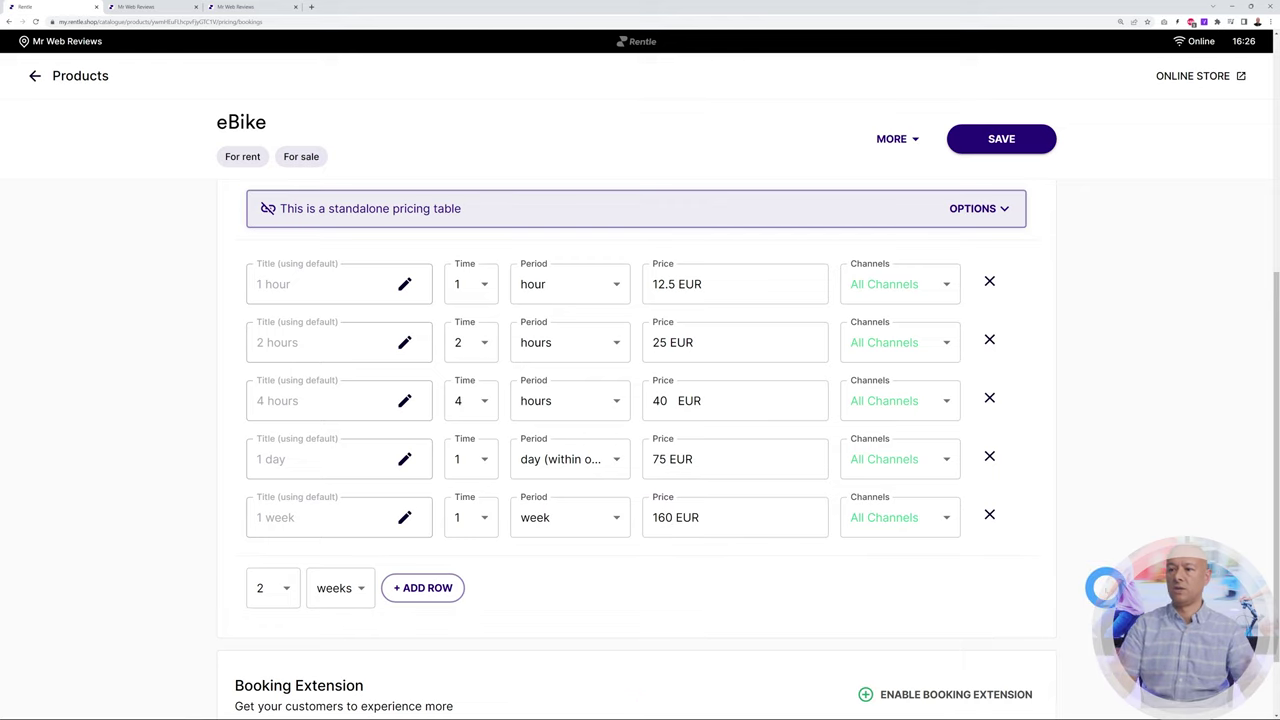
click(1026, 138)
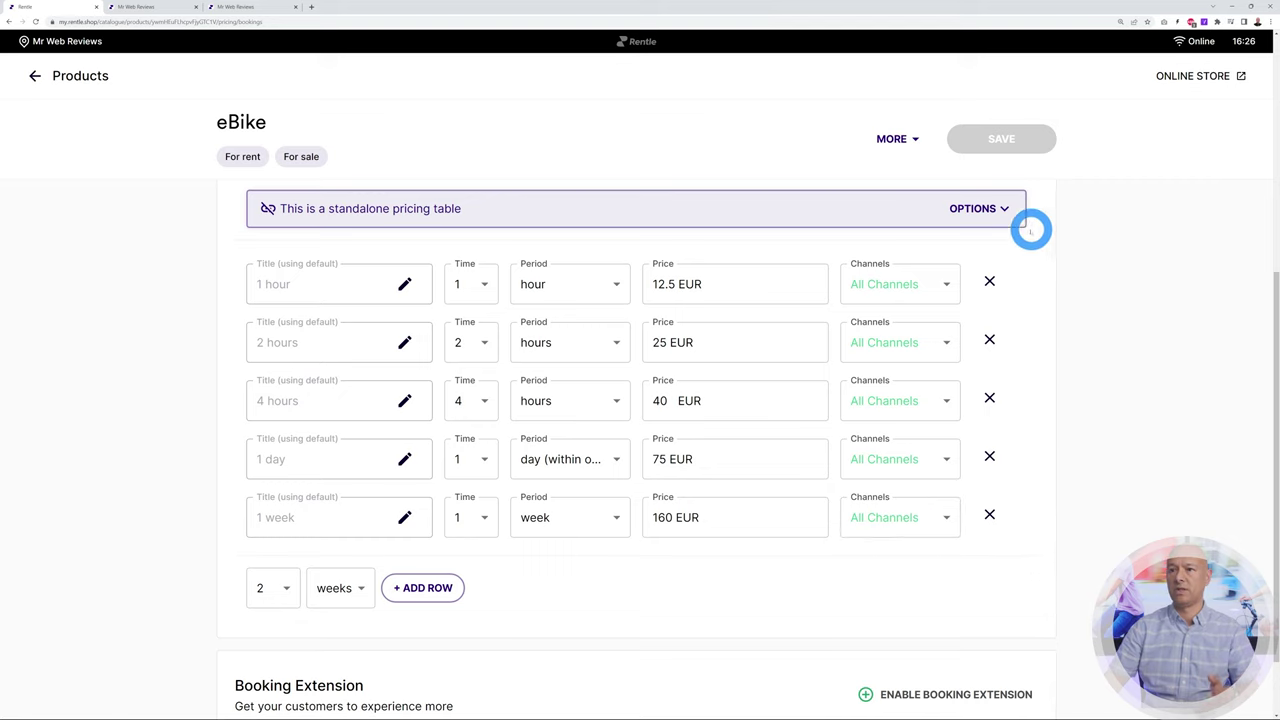
Save the eBike's pricing table as a new template named "Bikes".
click(1004, 208)
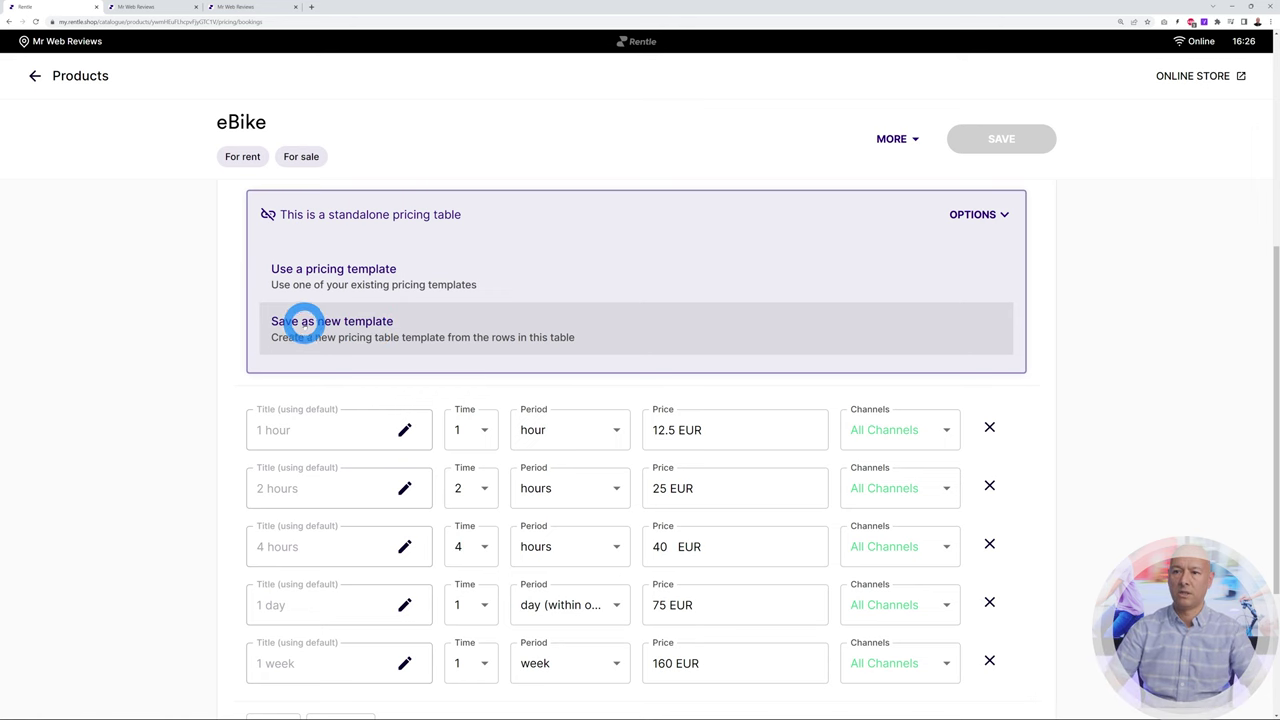
click(304, 324)
click(302, 168)
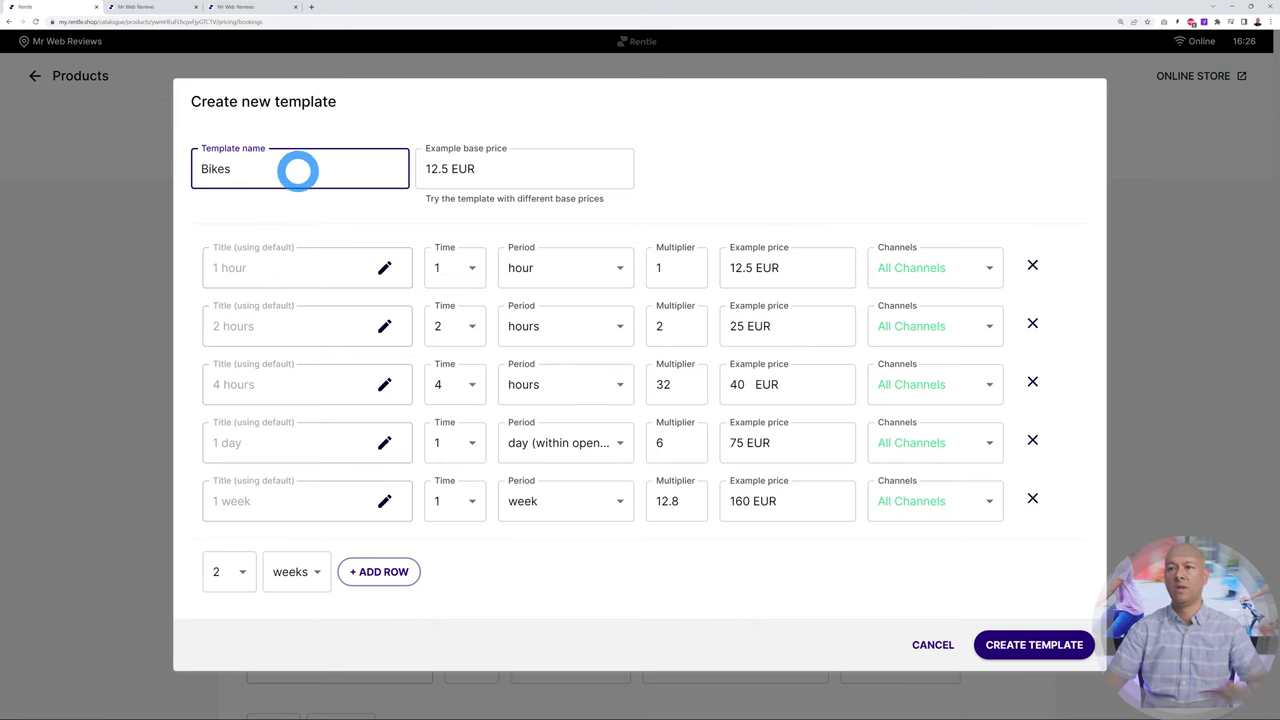
click(1029, 650)
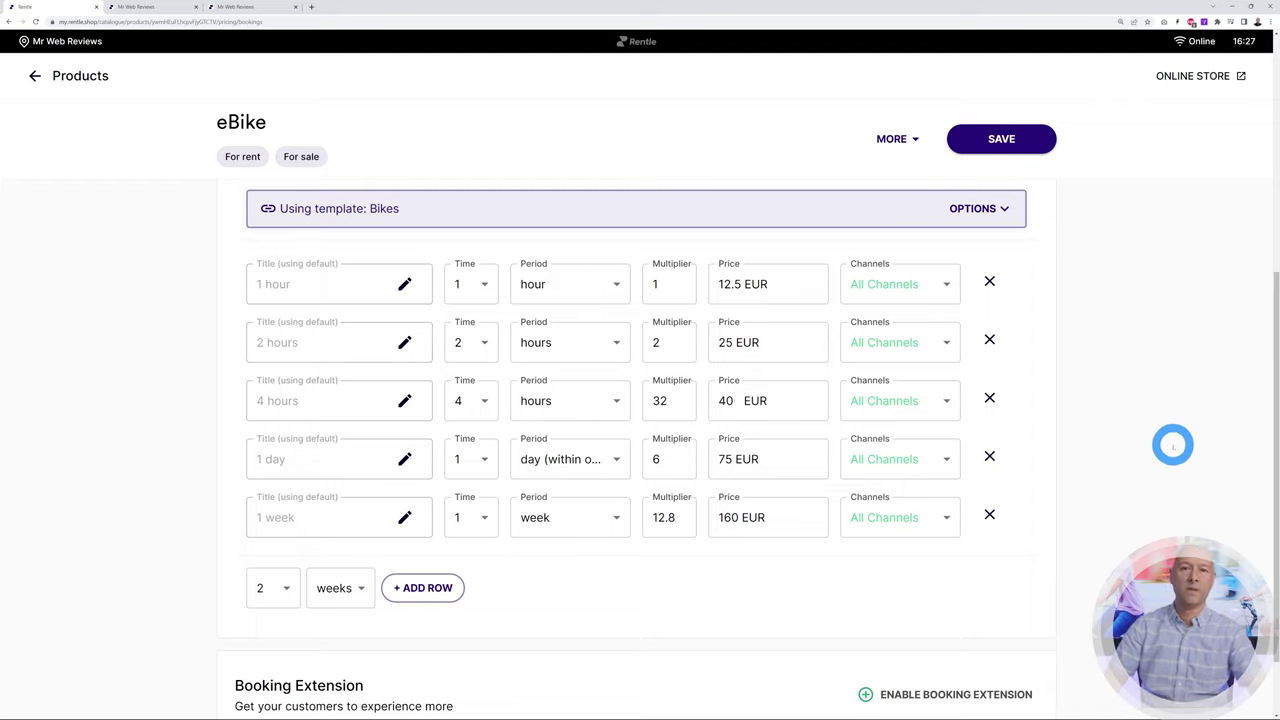
View the eBike's availability settings and open the linked inventory page in a separate browser tab.
scroll(1172, 444, up, 4)
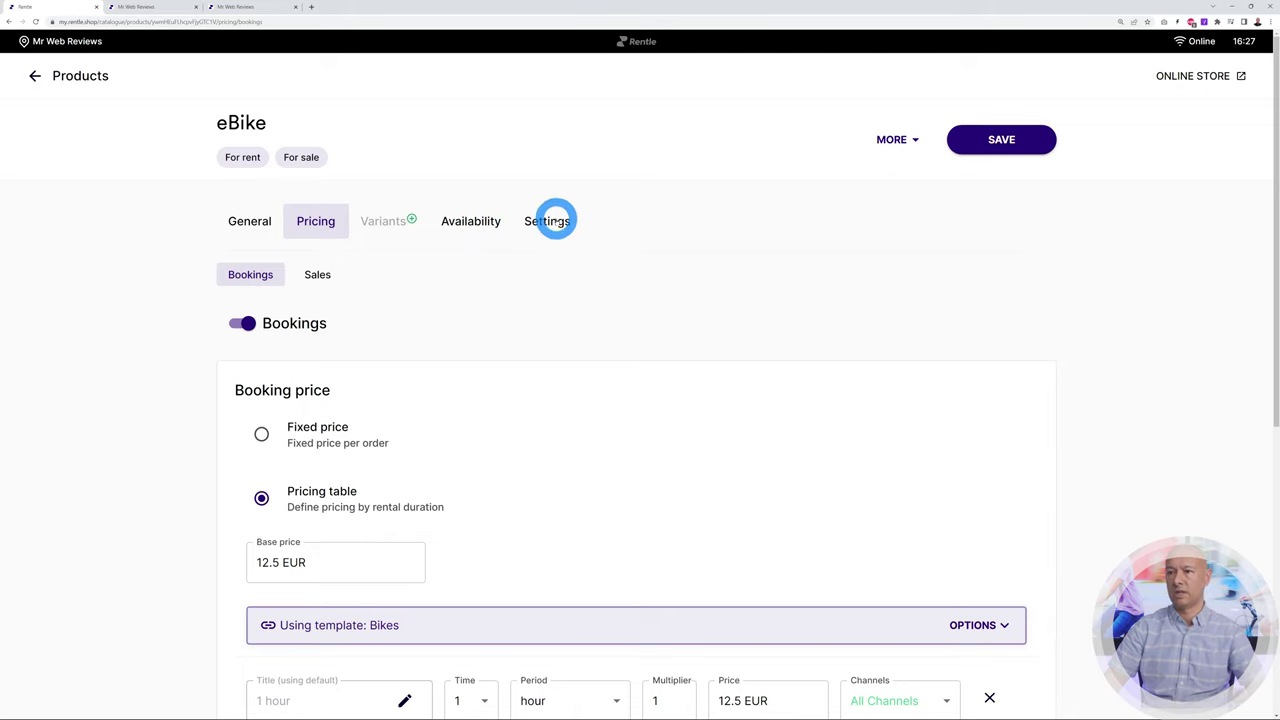
click(472, 222)
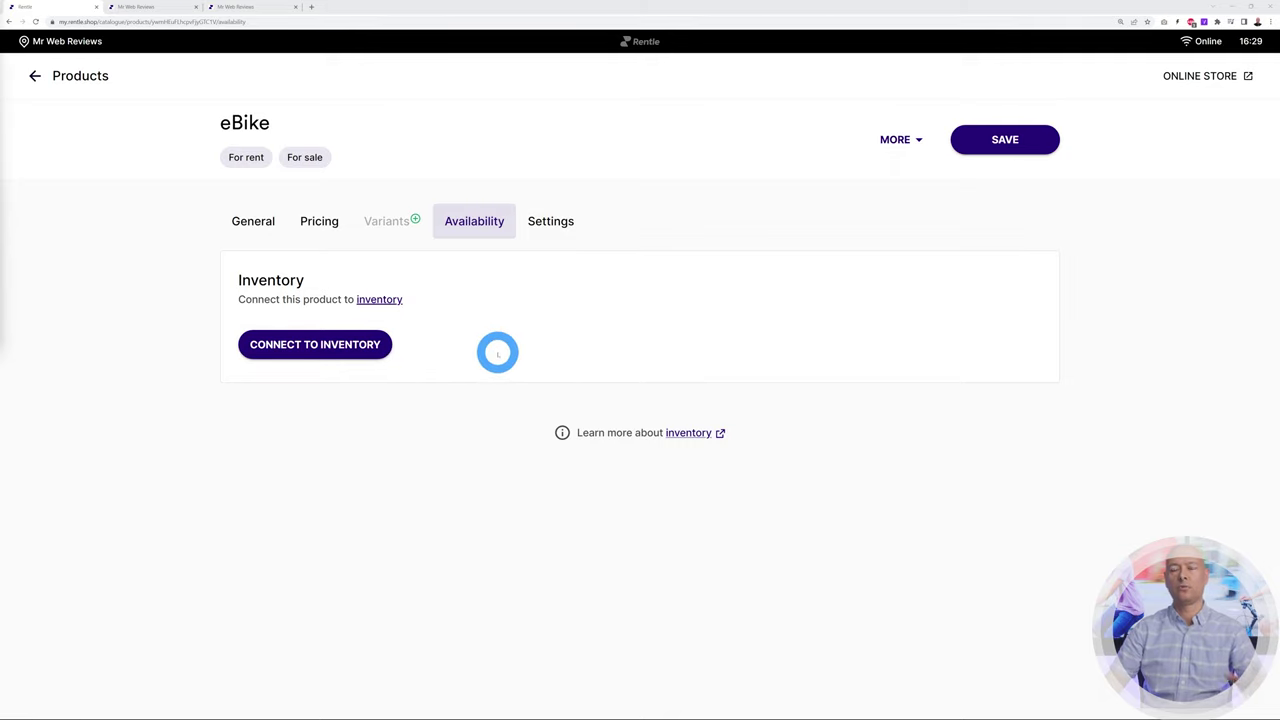
right_click(381, 299)
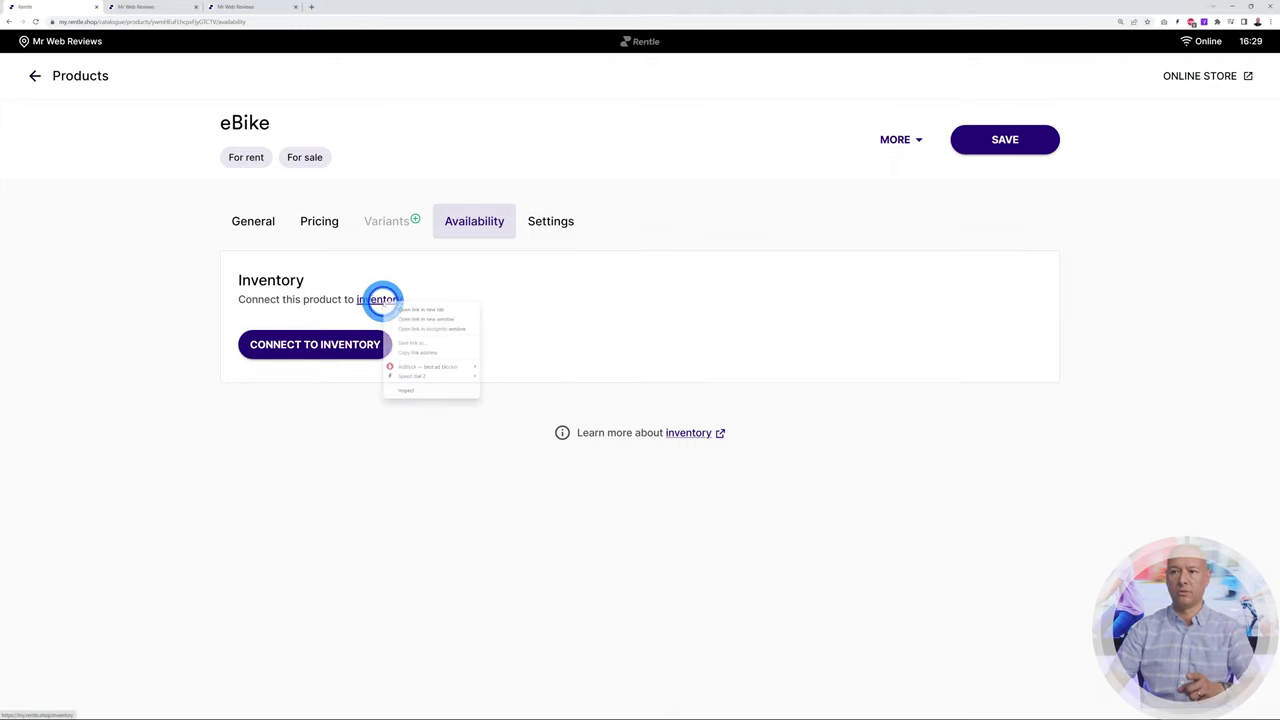
click(408, 310)
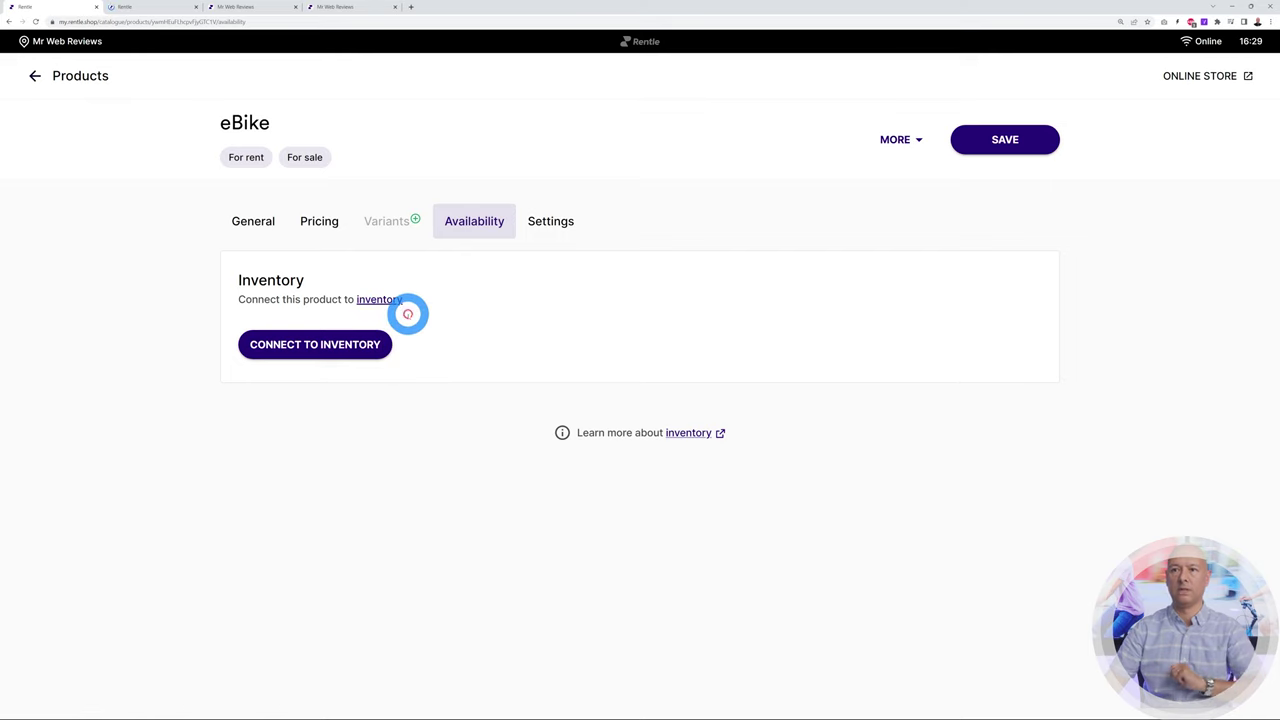
click(135, 7)
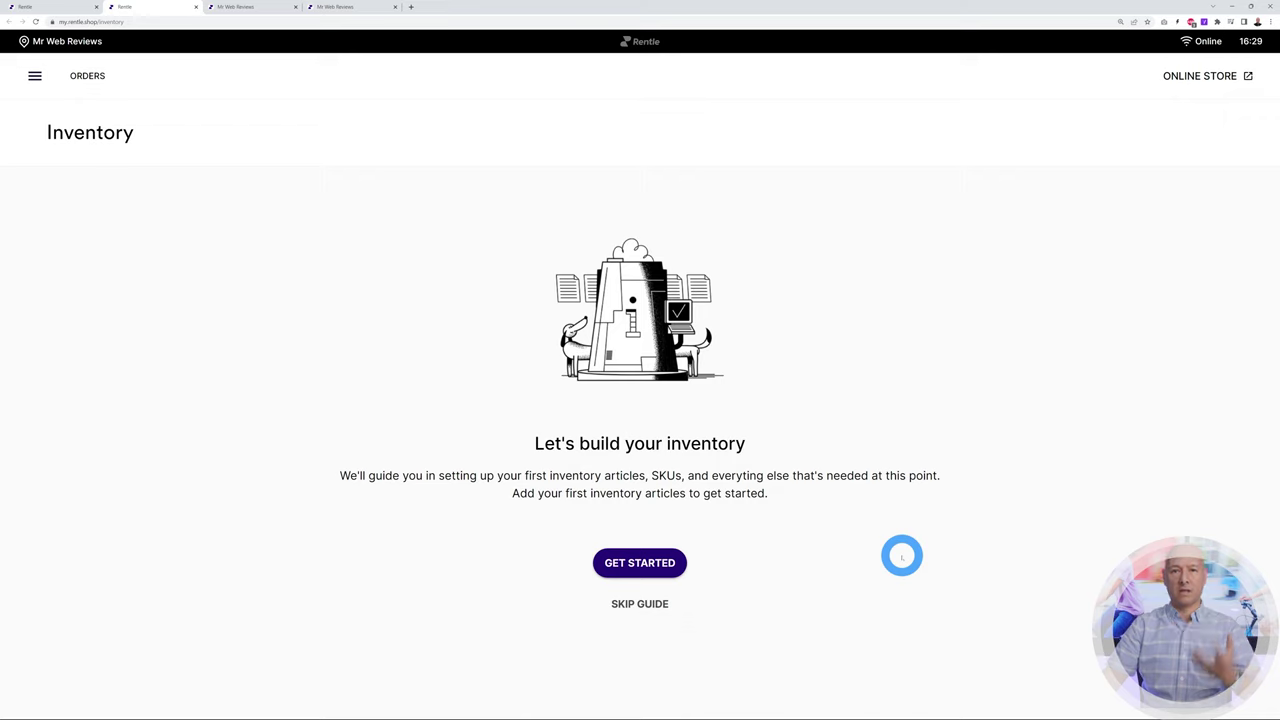
Start building the inventory with a new SKU named "eBike" with the code EB001.
click(655, 563)
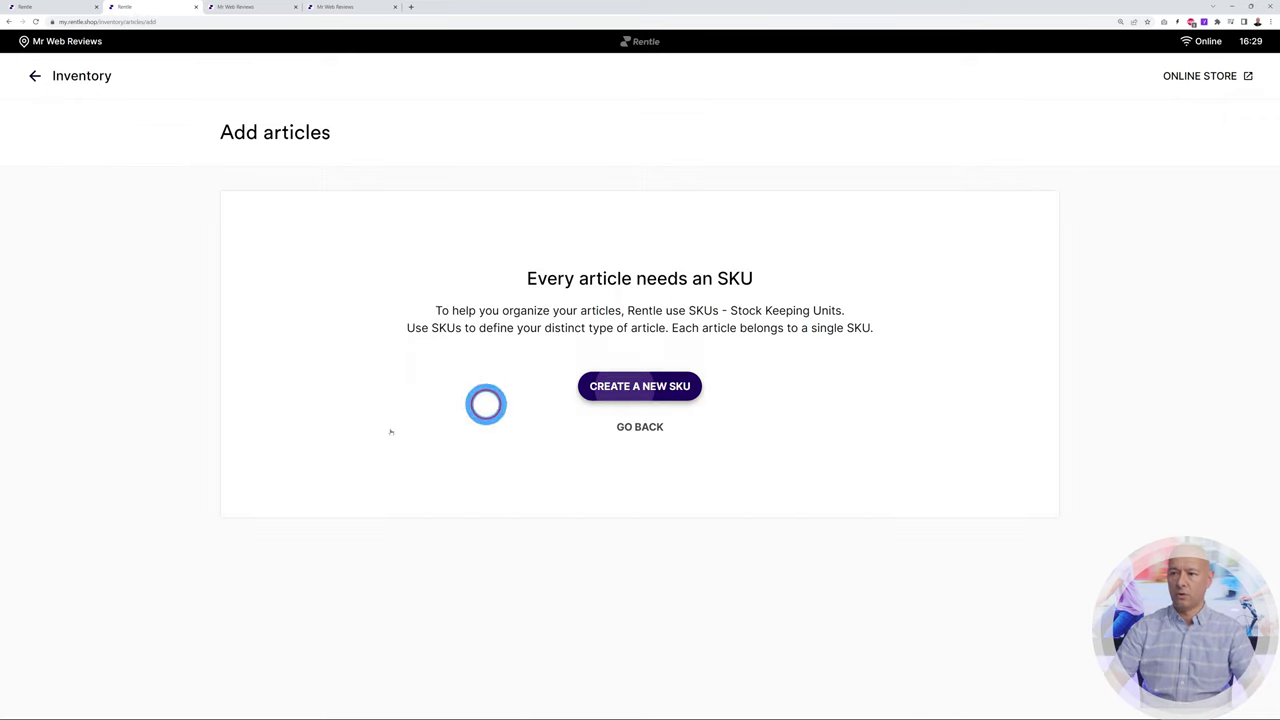
click(547, 387)
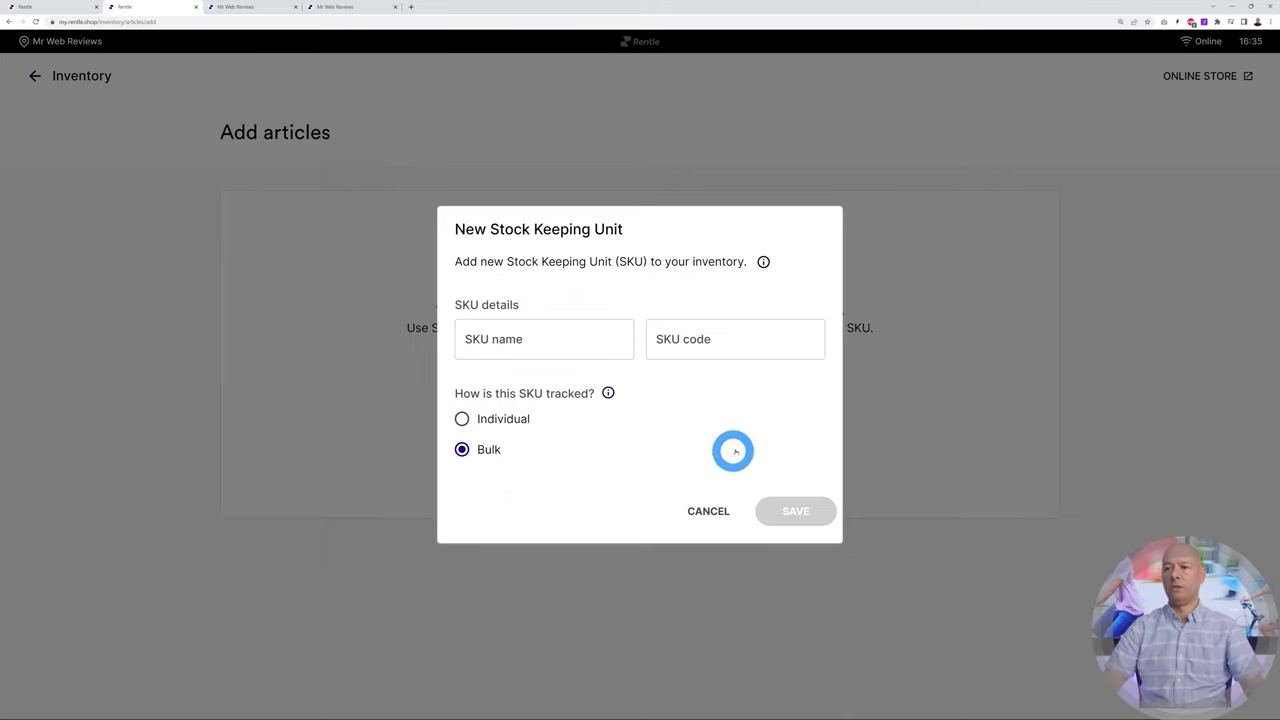
click(528, 340)
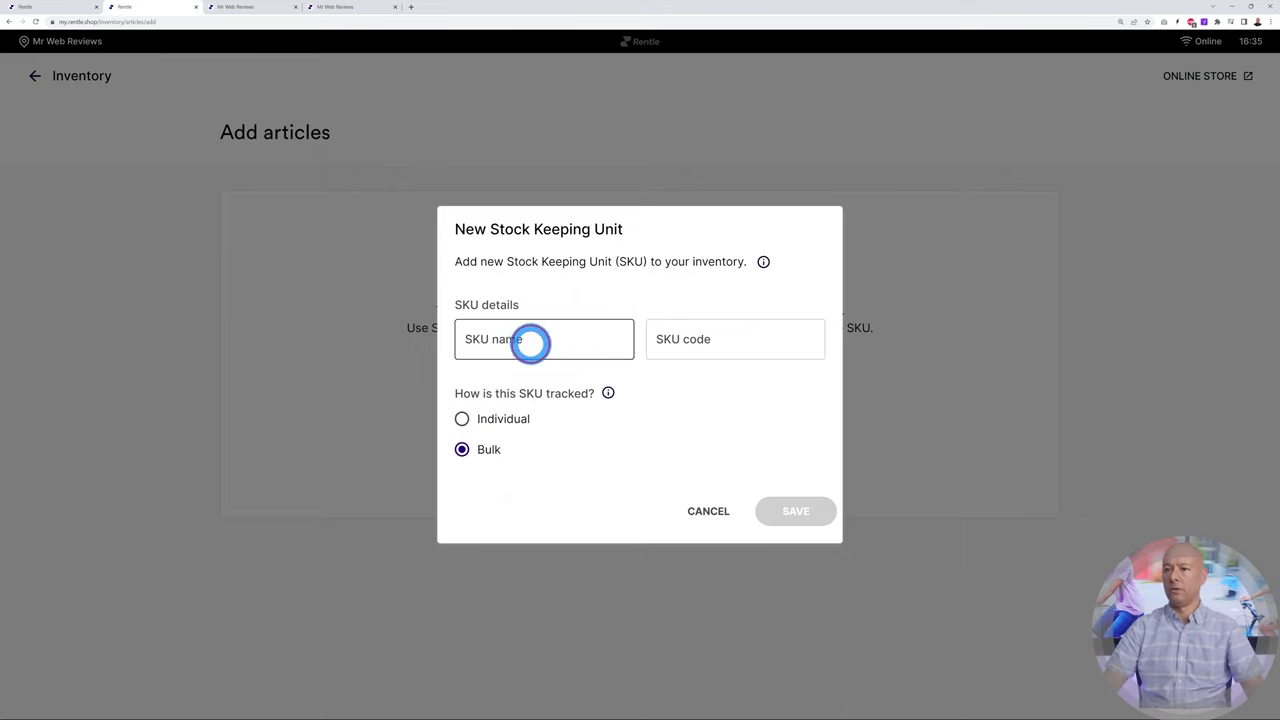
text(eBike)
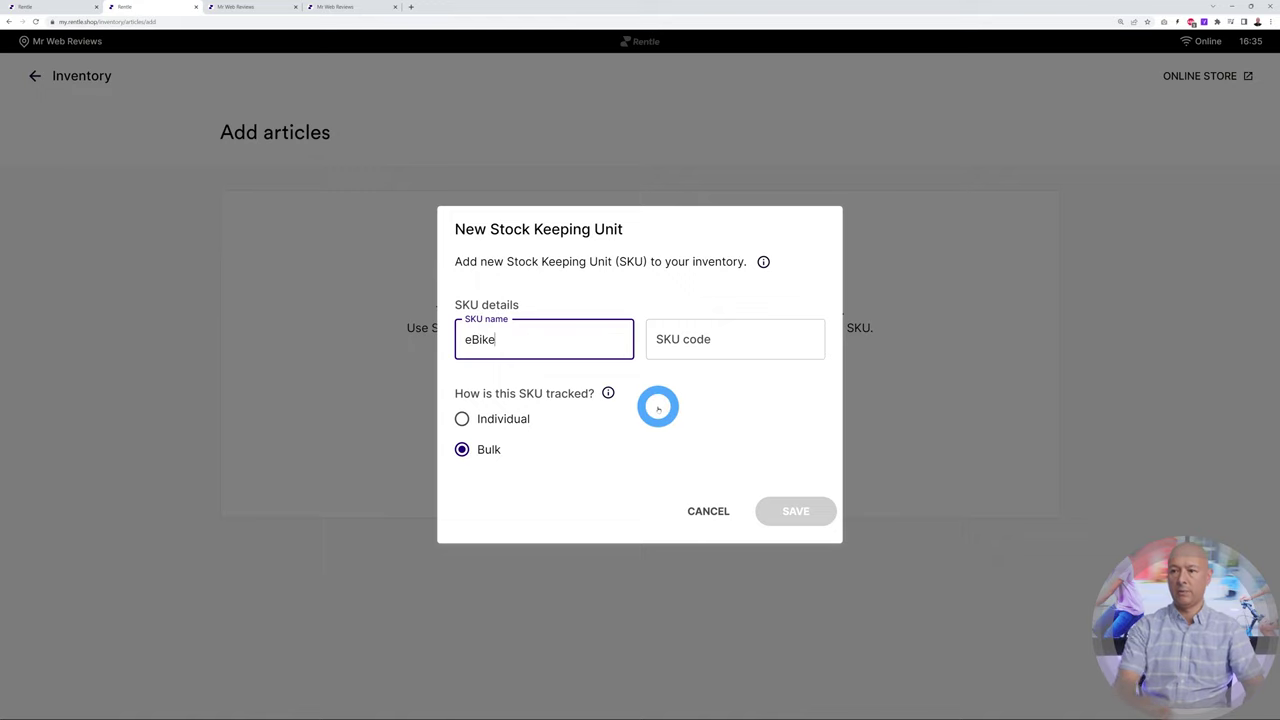
key(Tab)
text(EBI)
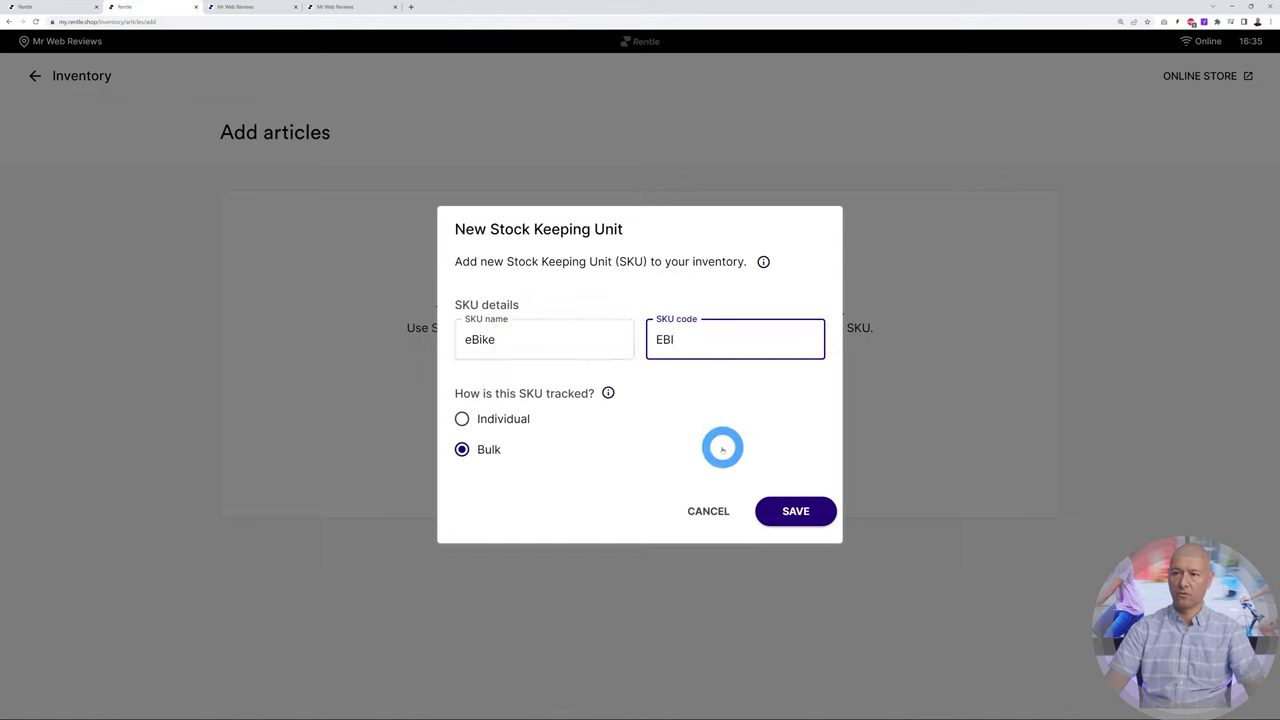
key(BackSpace)
text(001)
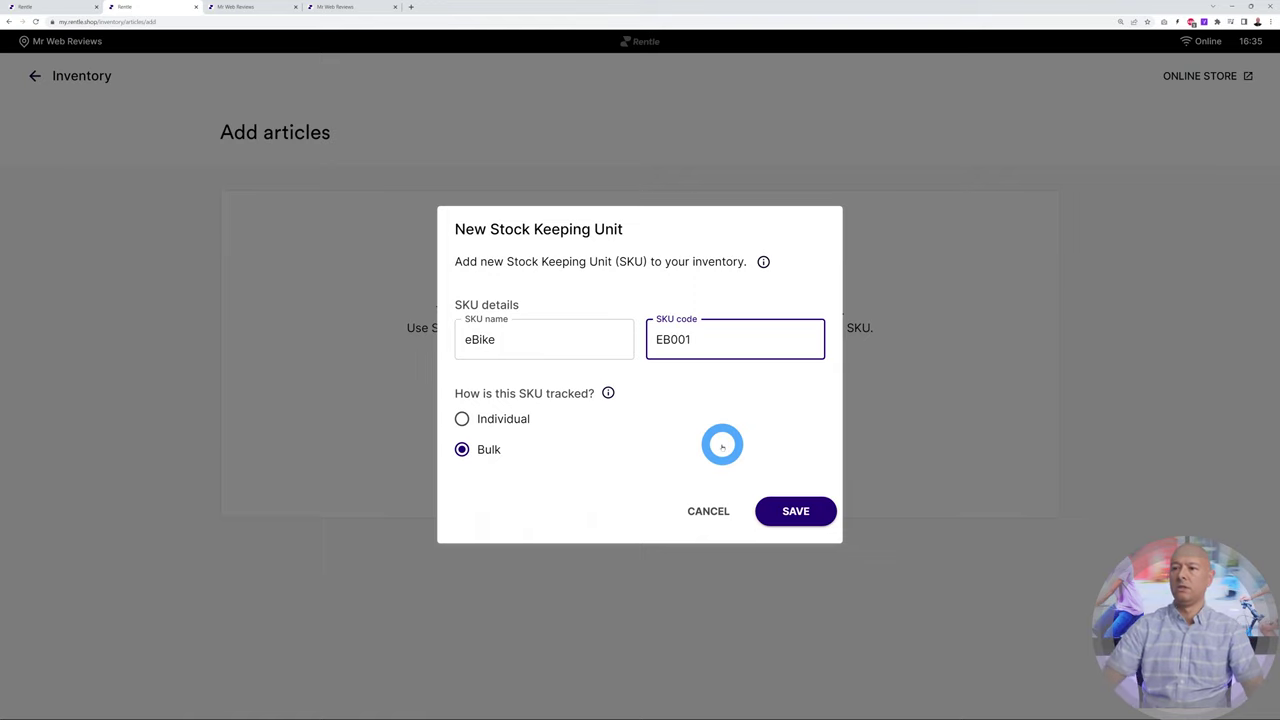
Set the new SKU's tracking to Individual and save it.
key(Tab)
key(Up)
click(463, 450)
click(463, 418)
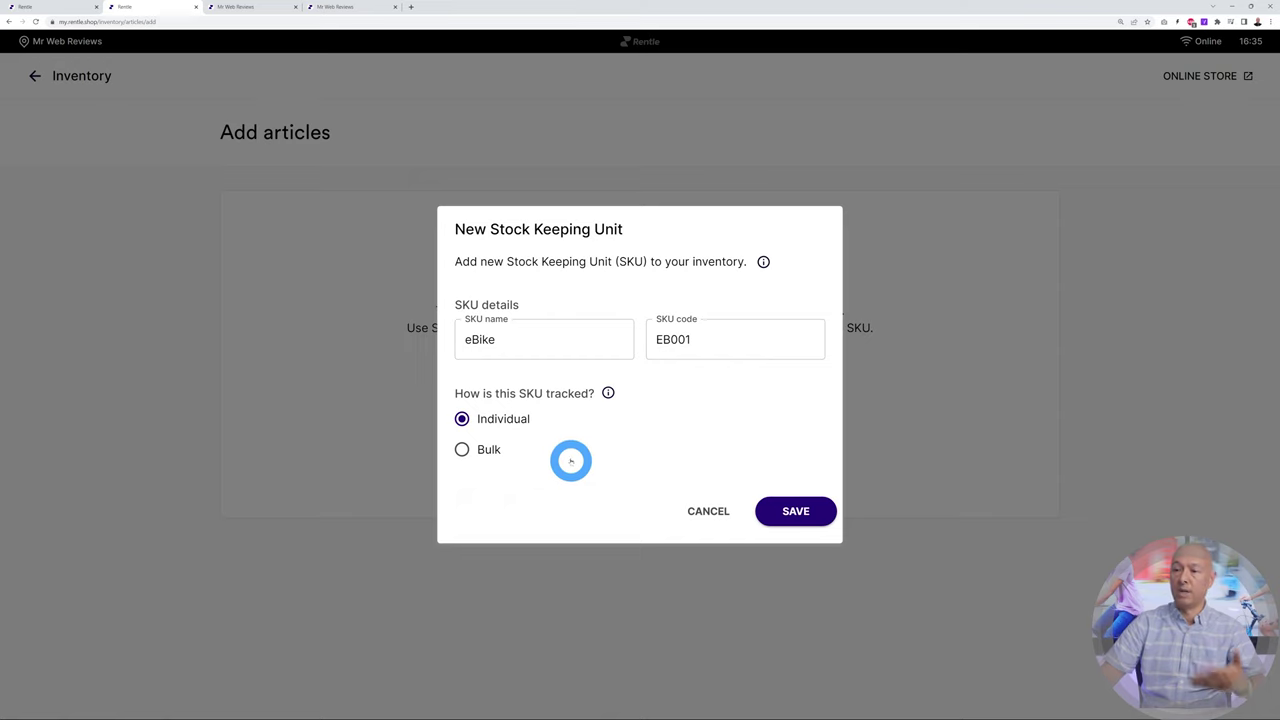
click(791, 508)
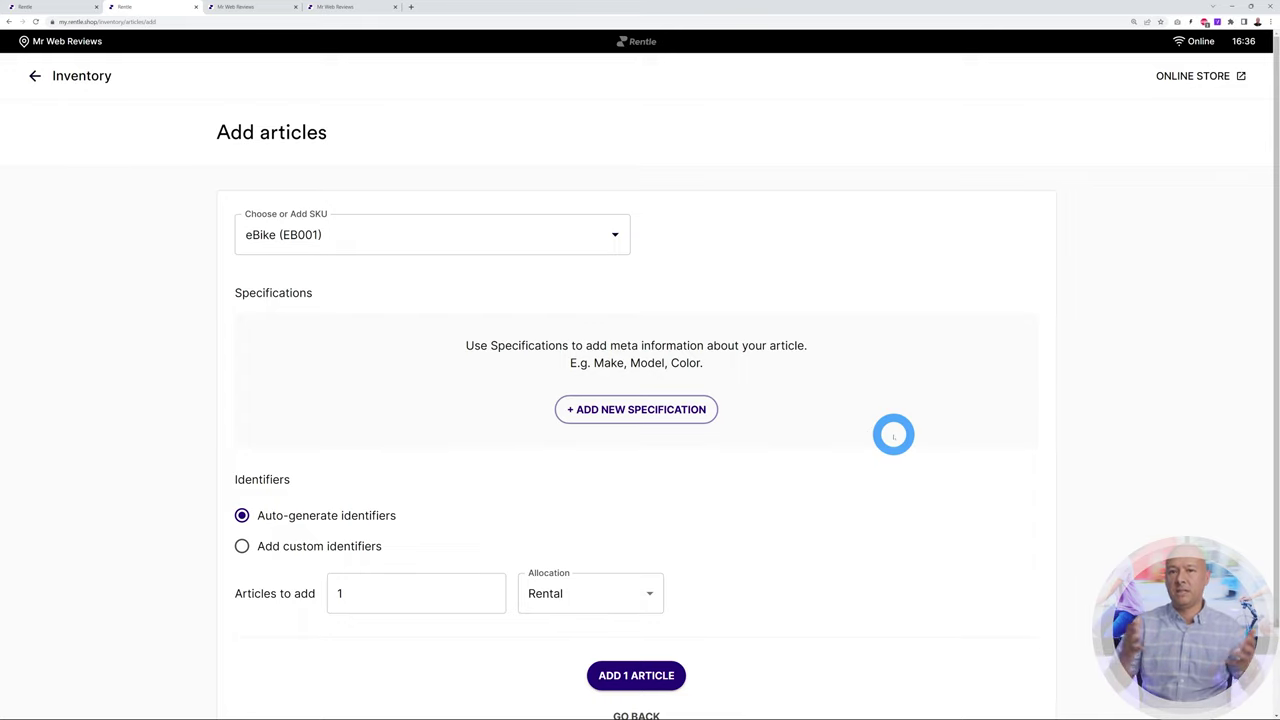
Add 6 articles to the eBike SKU with auto-generated identifiers and the Rental allocation.
scroll(882, 418, down, 1)
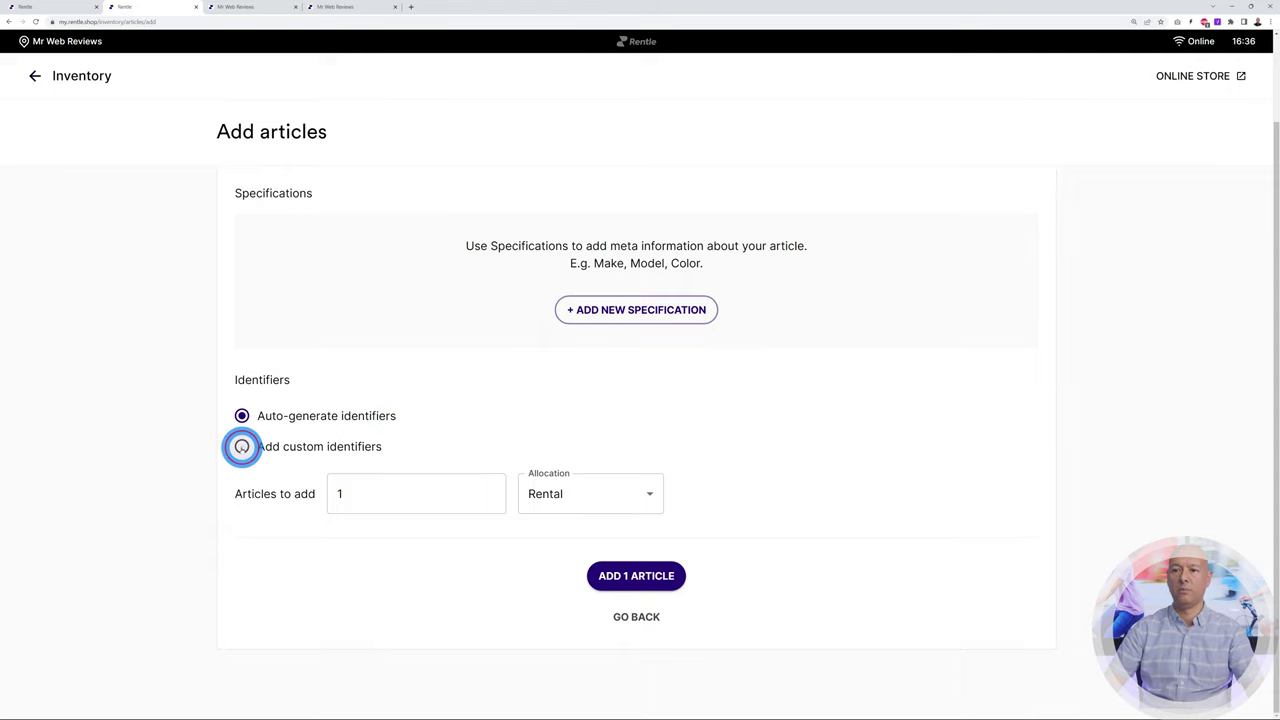
click(241, 446)
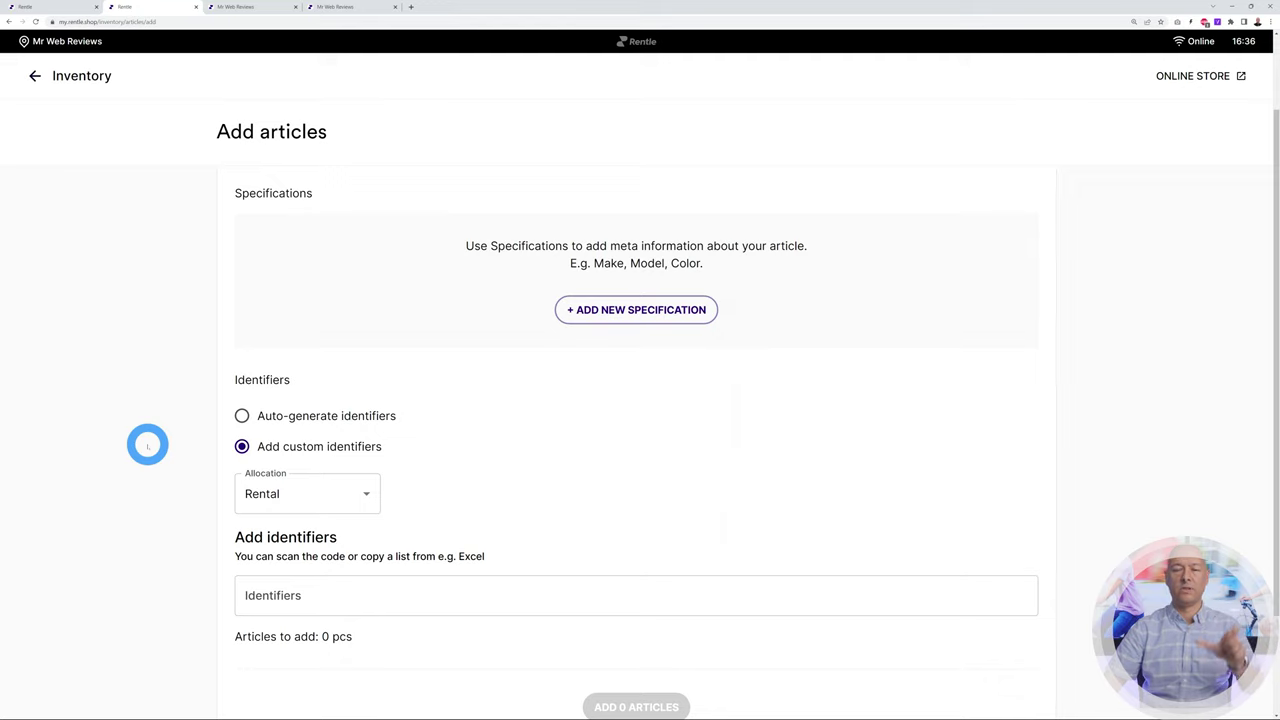
click(241, 415)
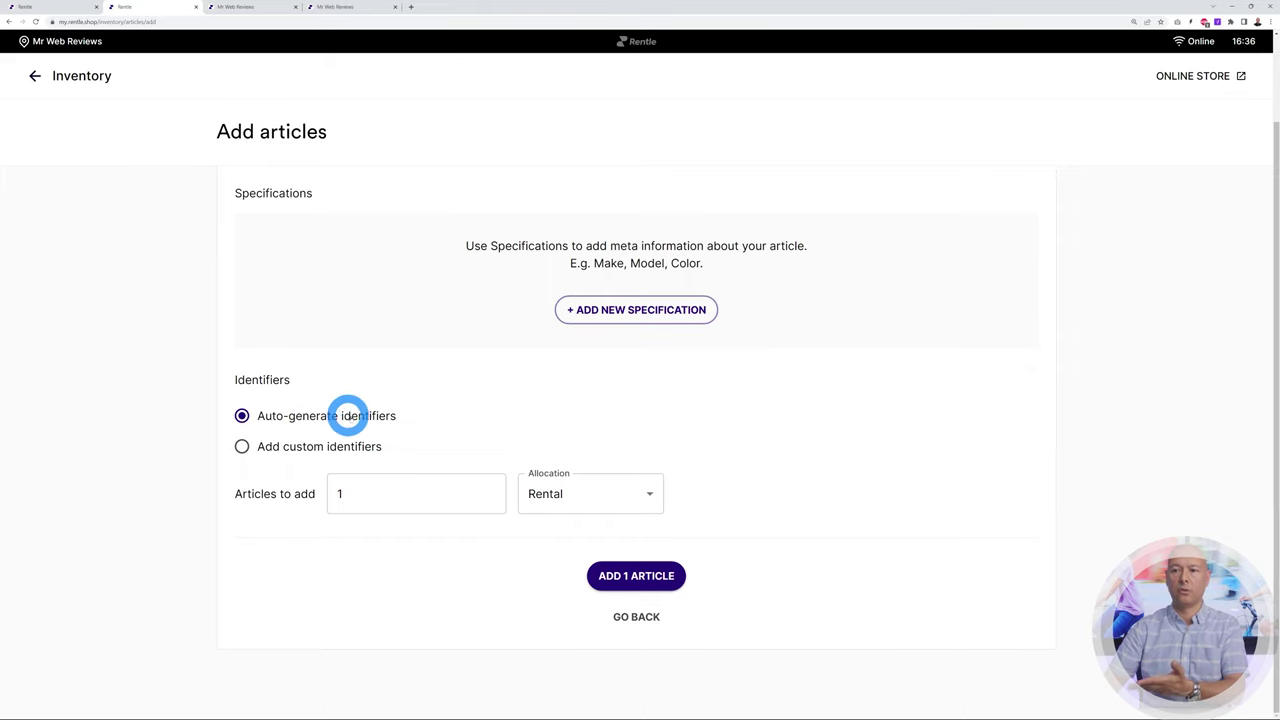
double_click(343, 491)
text(6)
click(326, 566)
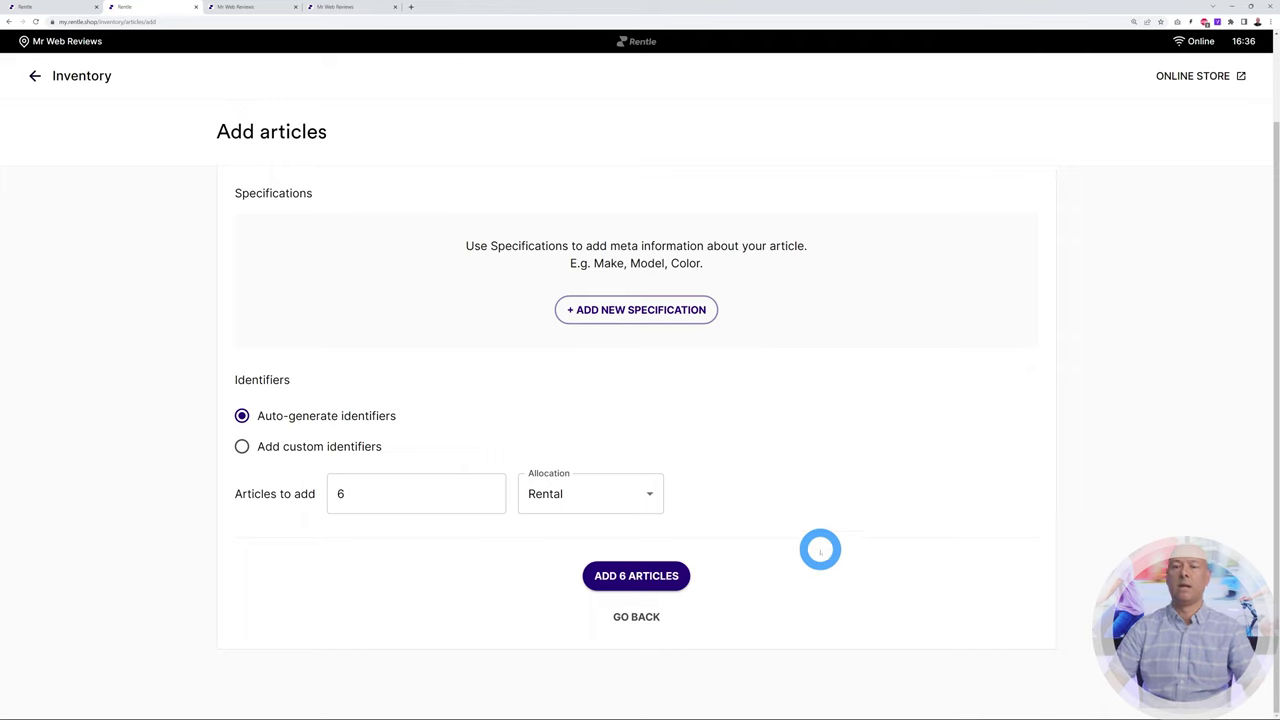
click(650, 491)
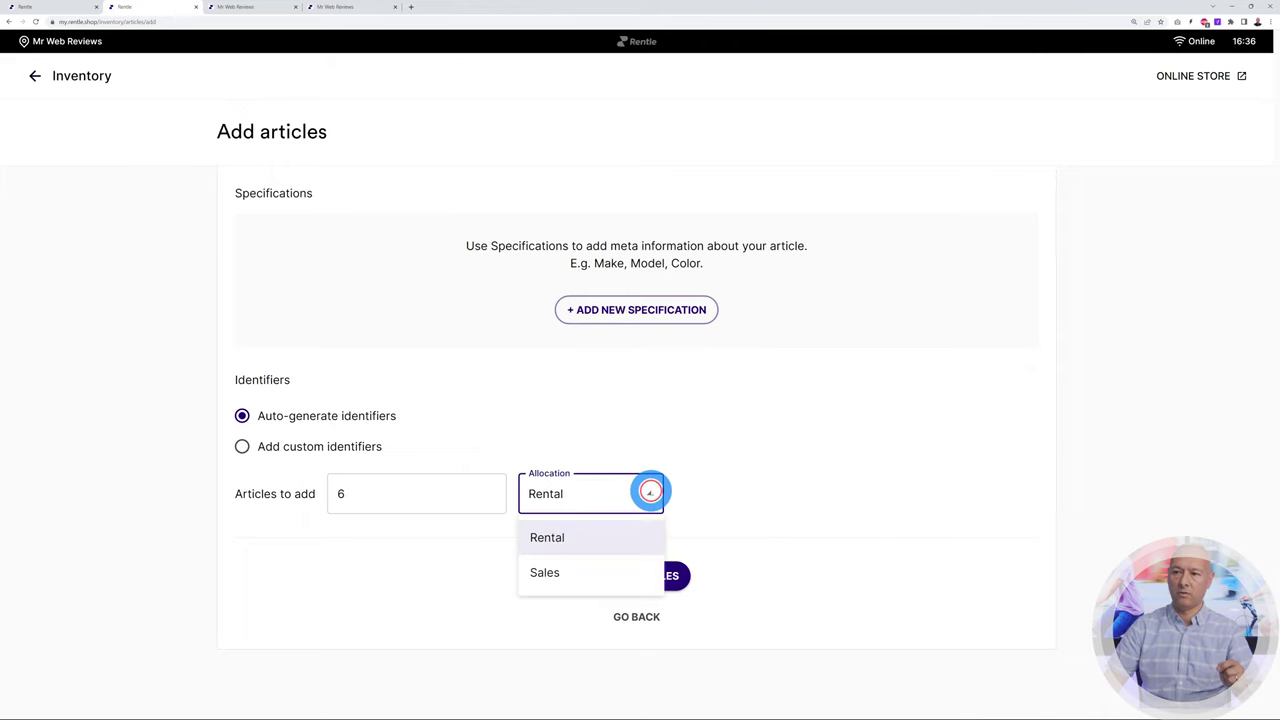
click(801, 487)
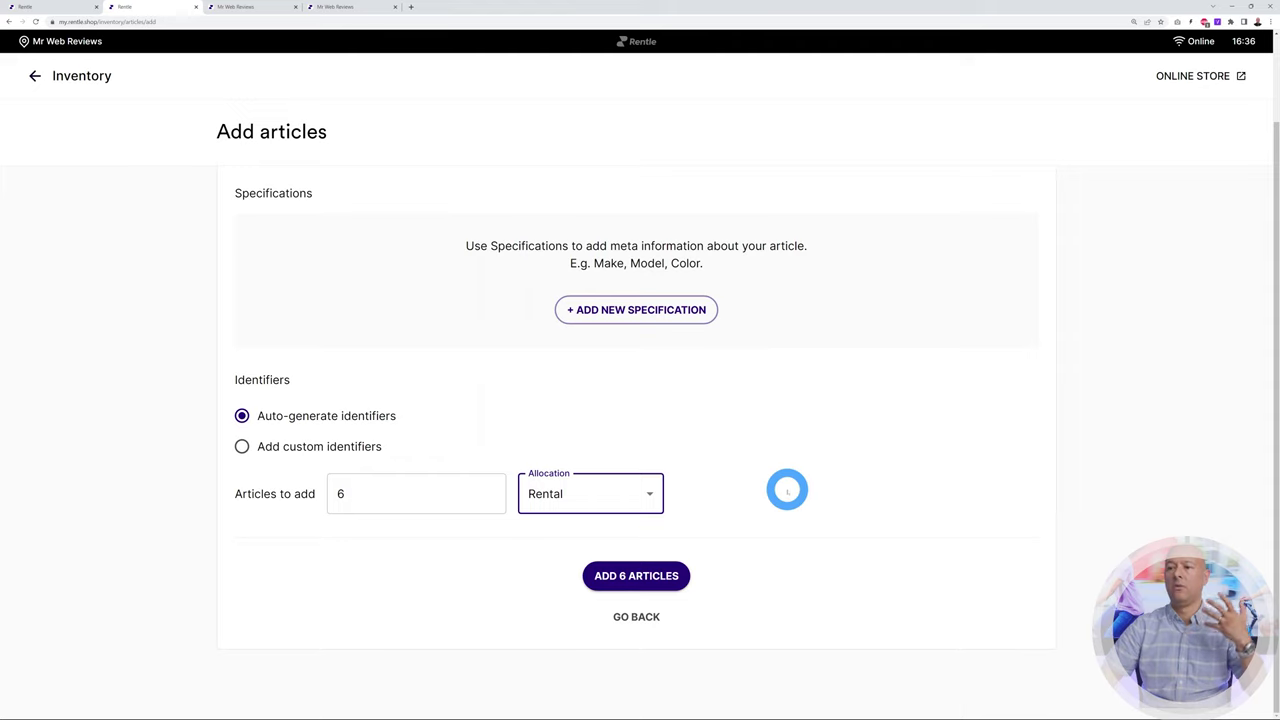
click(640, 586)
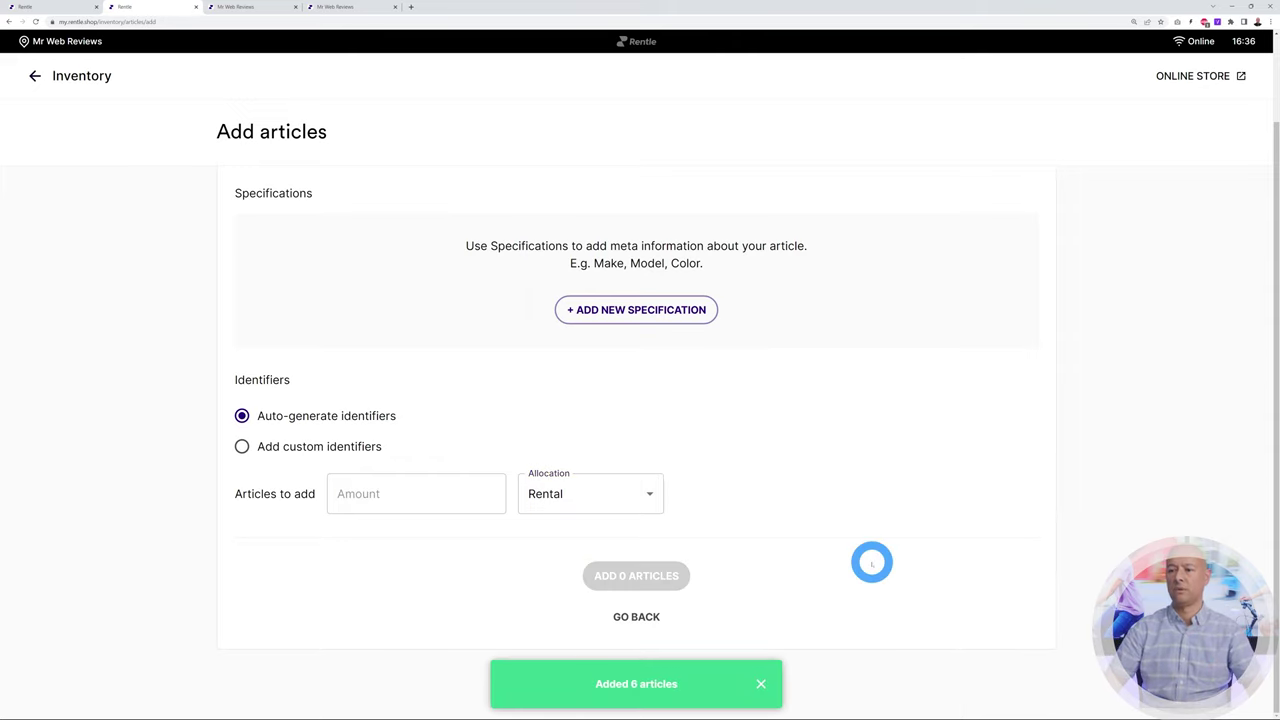
Return to the eBike product's availability settings and connect it to the eBike (EB001) inventory SKU.
click(51, 9)
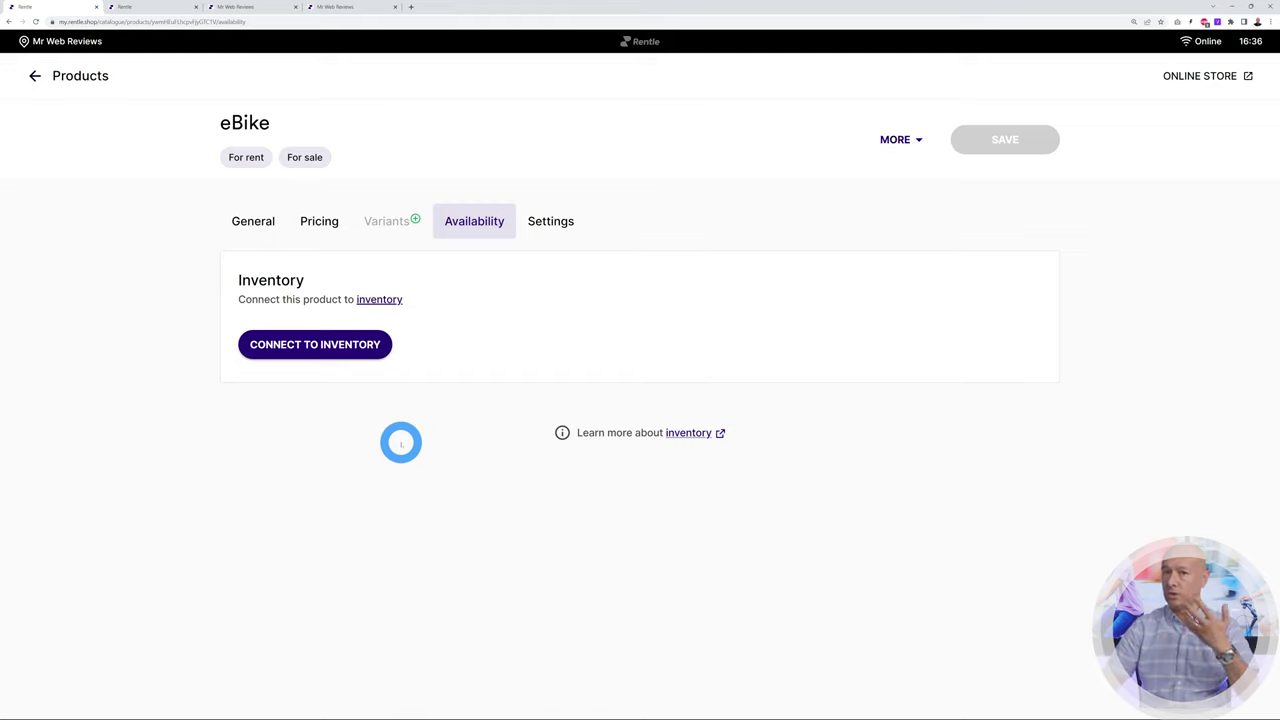
click(318, 343)
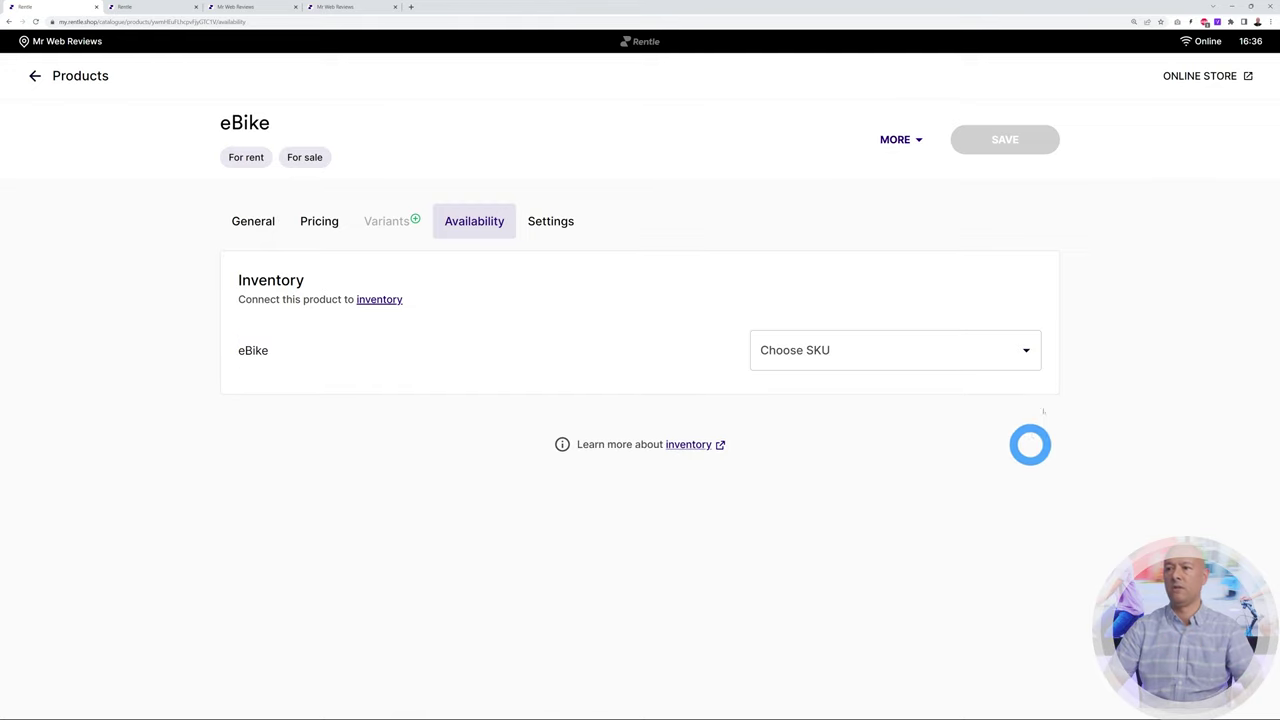
click(1024, 350)
click(814, 386)
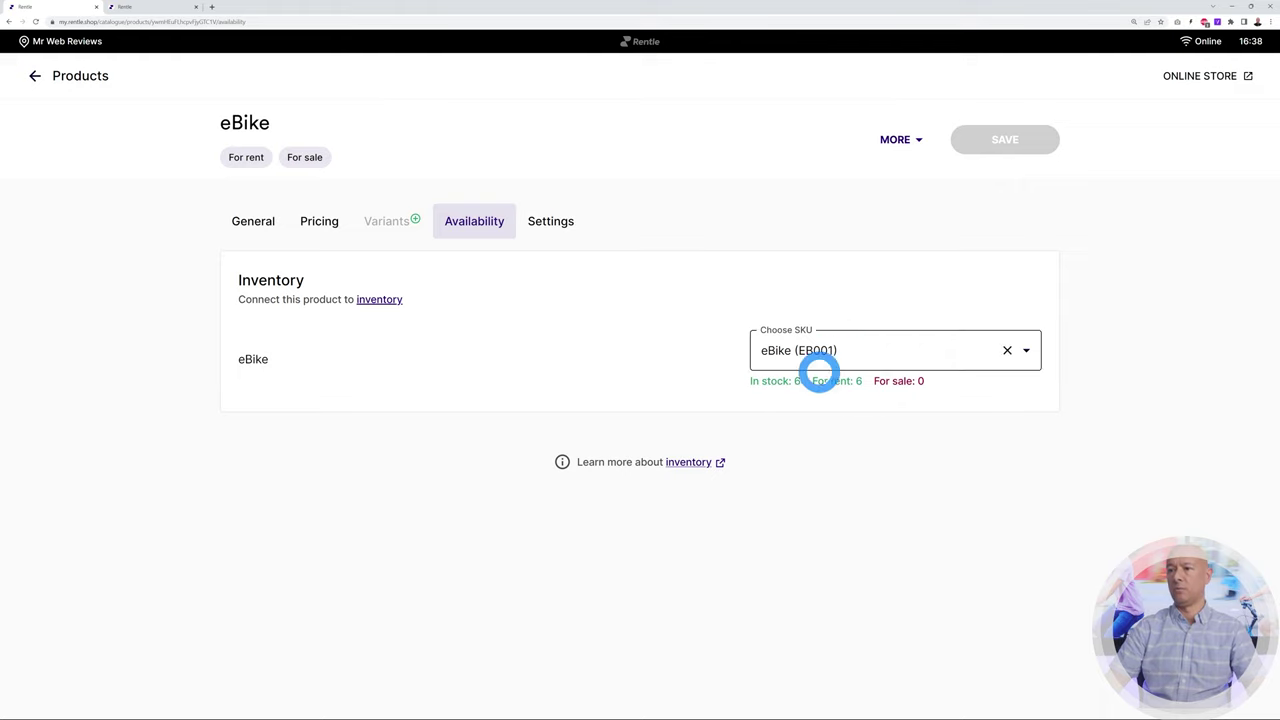
Open the eBike's public store page from its general settings and check its Buy option before returning to Book.
click(262, 221)
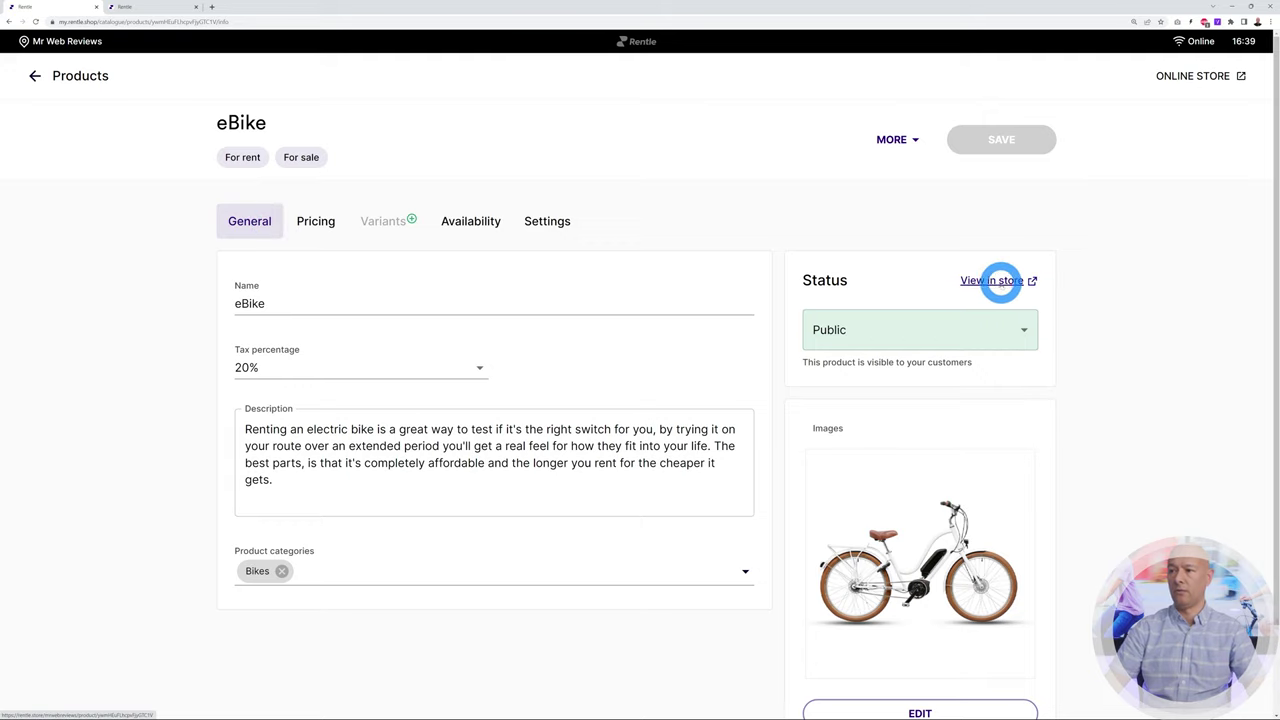
click(1007, 280)
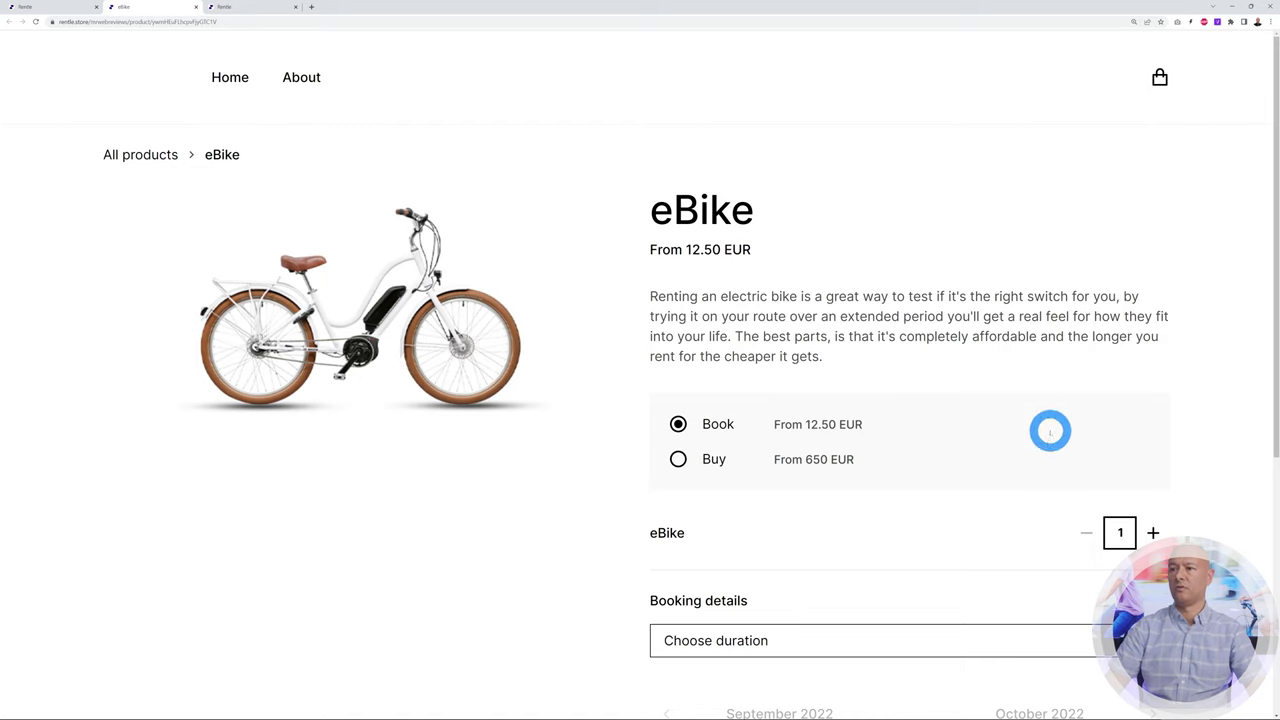
click(678, 459)
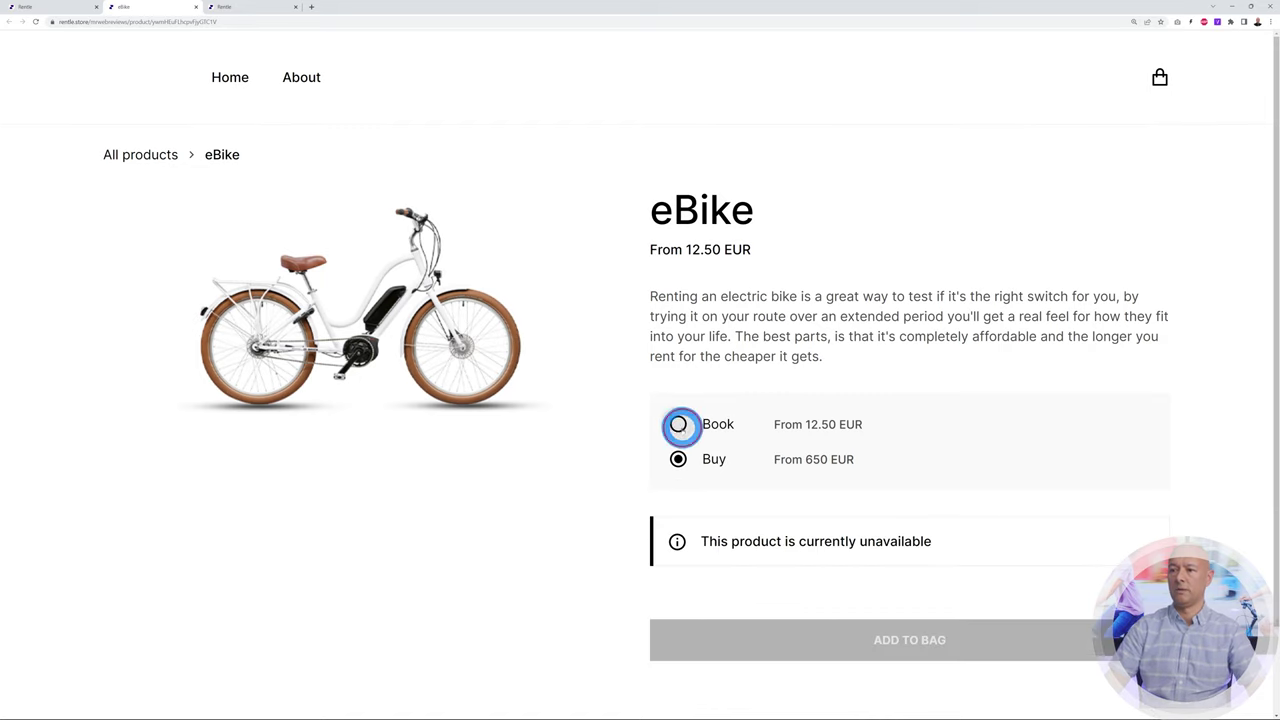
click(679, 425)
Configure a 2-hour booking of one eBike on 30 September 2022 starting at 13:00.
scroll(1191, 329, down, 3)
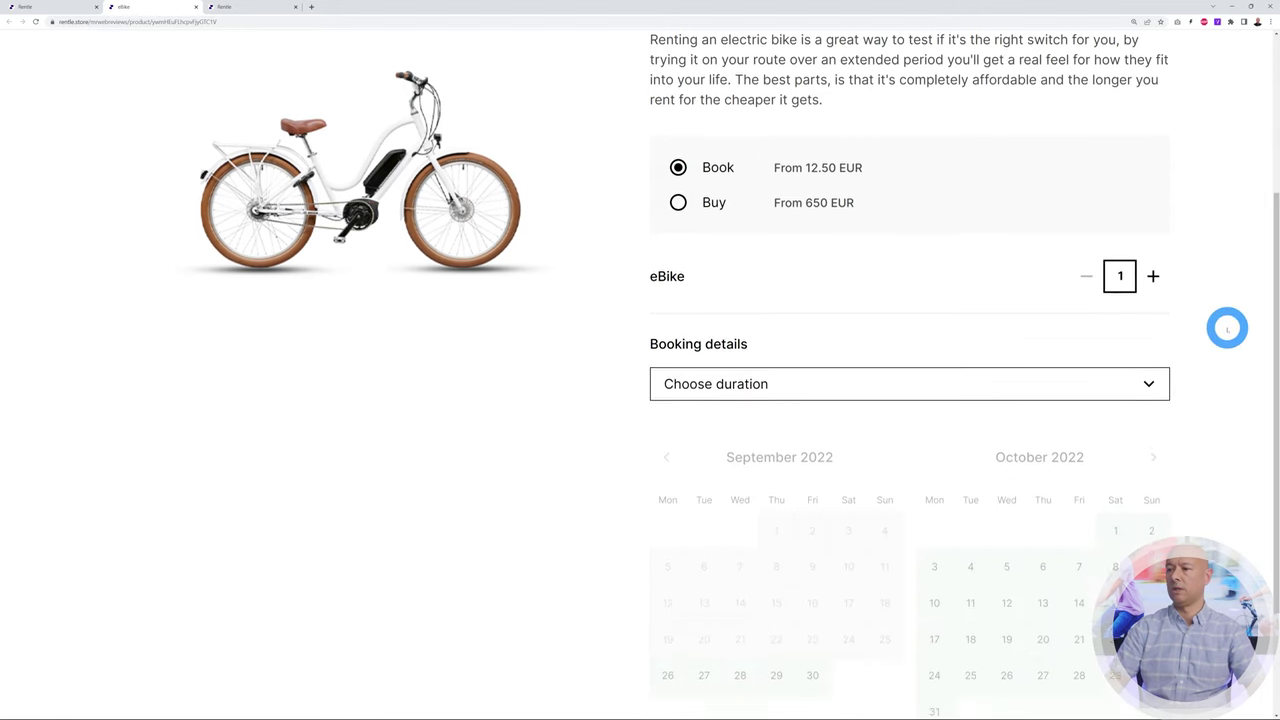
click(1150, 349)
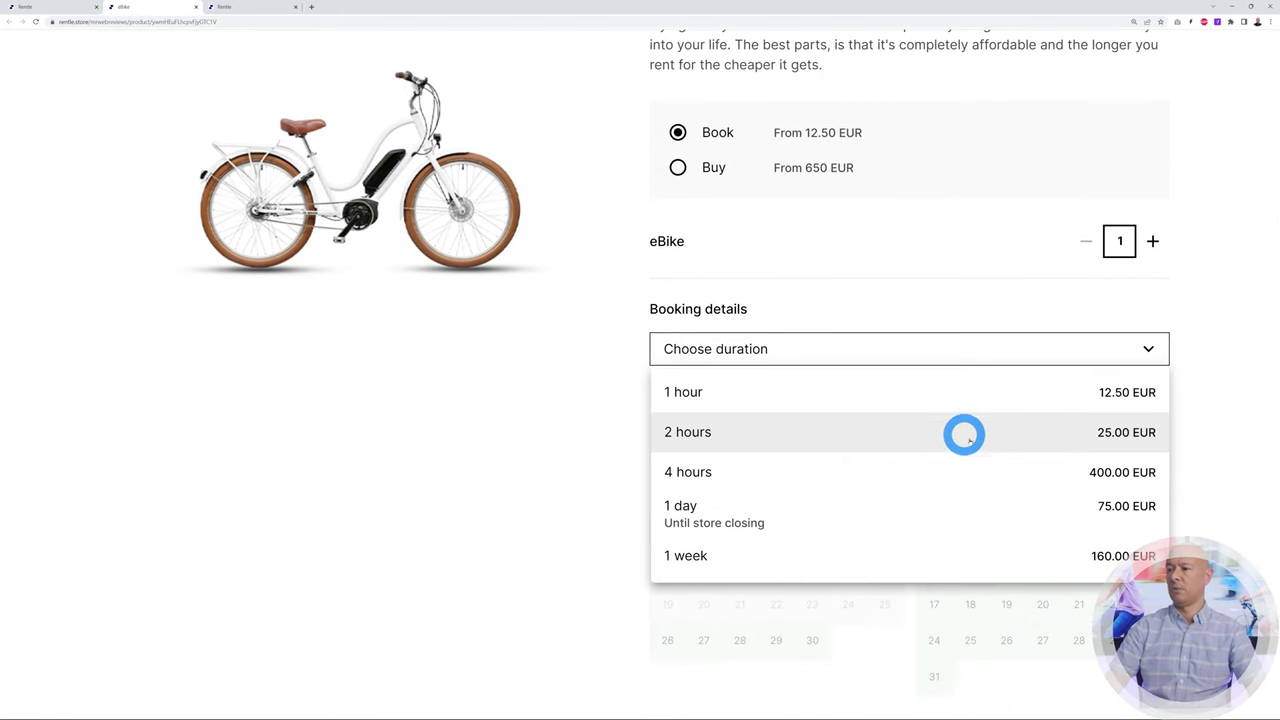
click(716, 431)
scroll(1213, 391, down, 2)
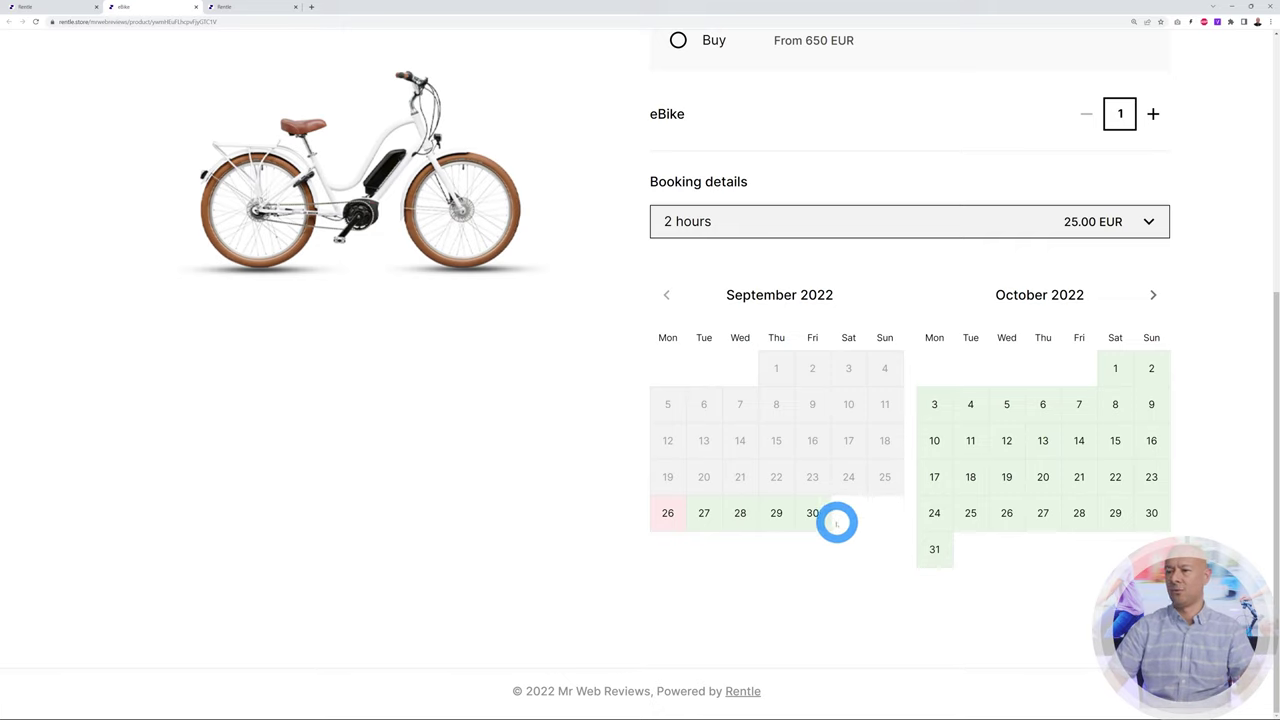
click(812, 514)
scroll(1134, 529, down, 5)
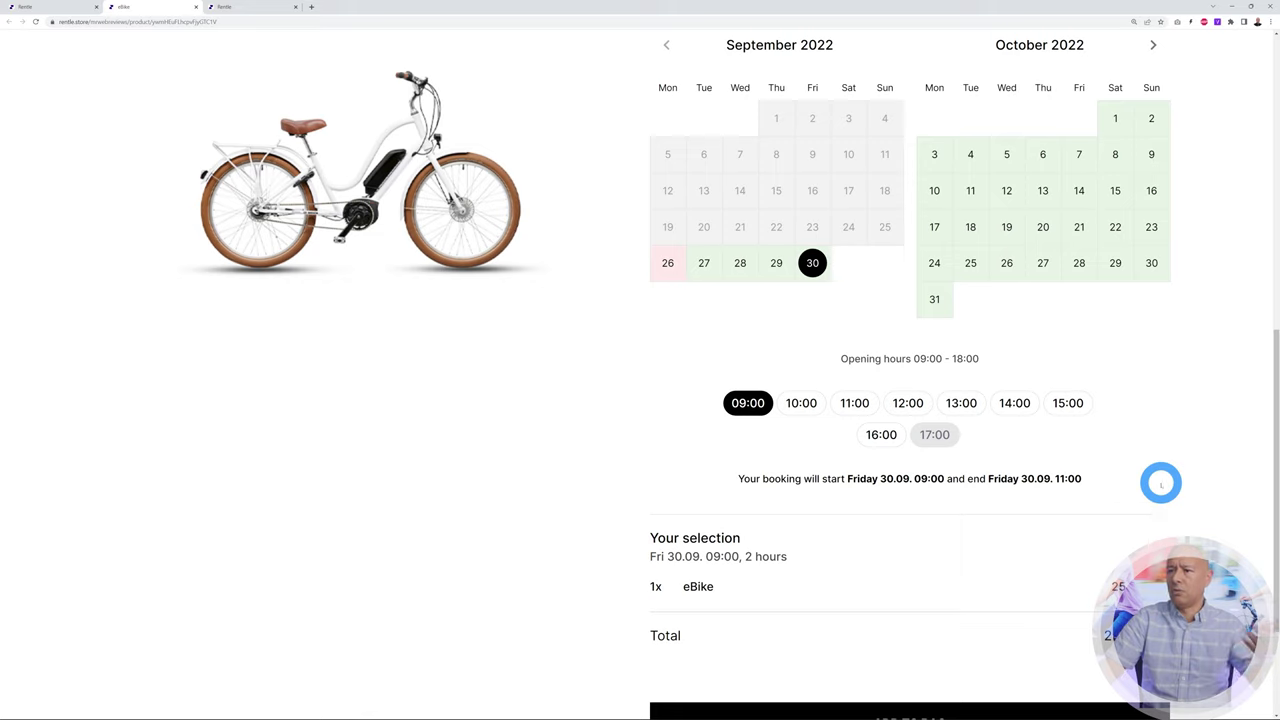
click(961, 403)
Add the eBike booking to the bag and proceed to checkout.
scroll(1203, 409, down, 3)
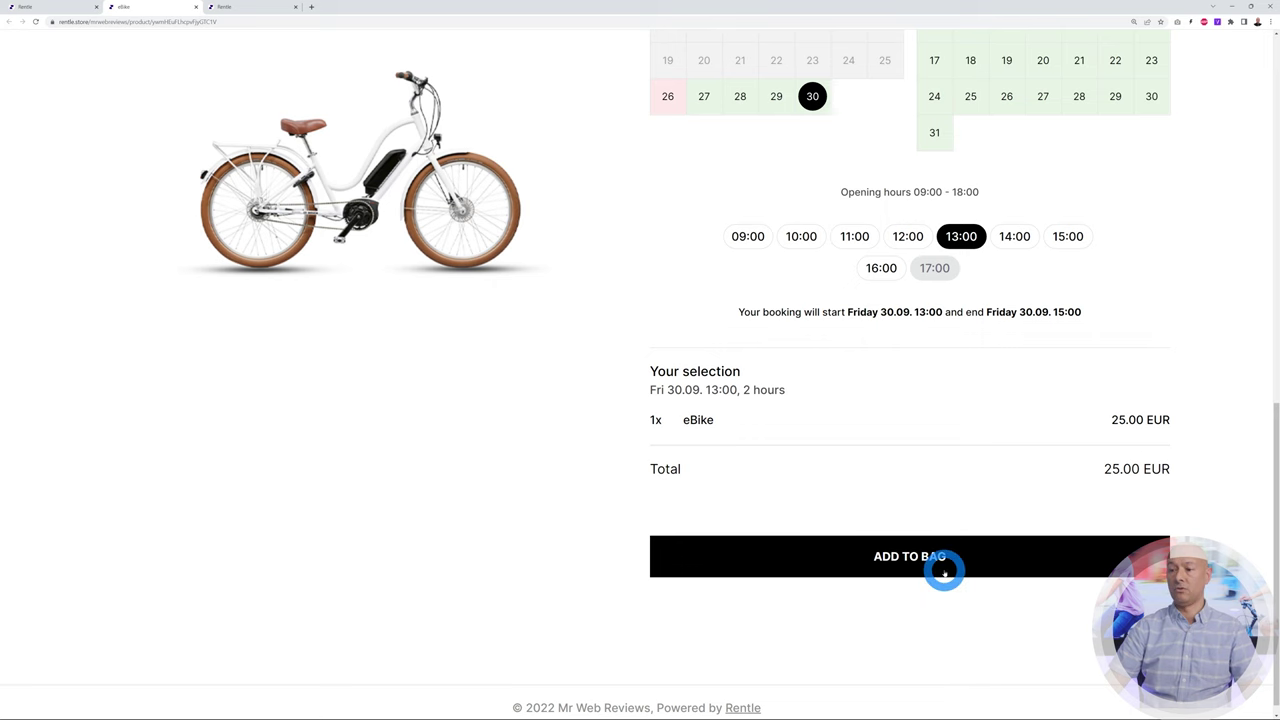
click(944, 570)
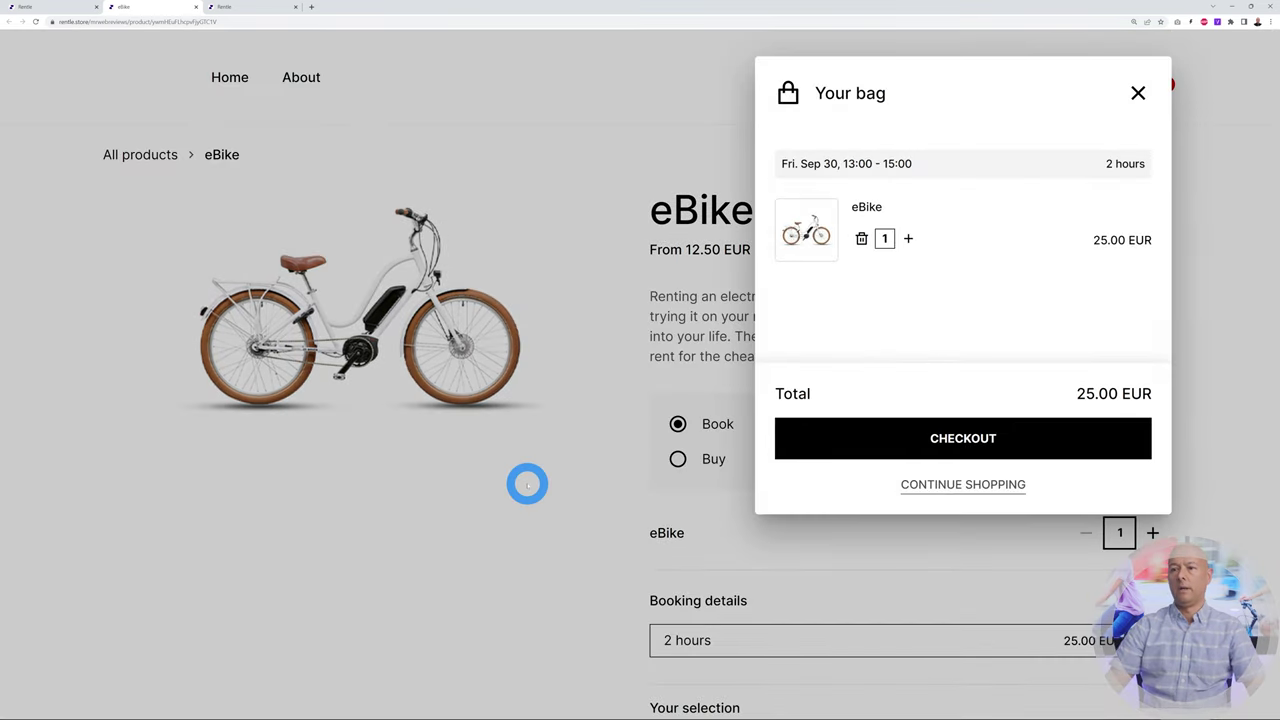
click(982, 438)
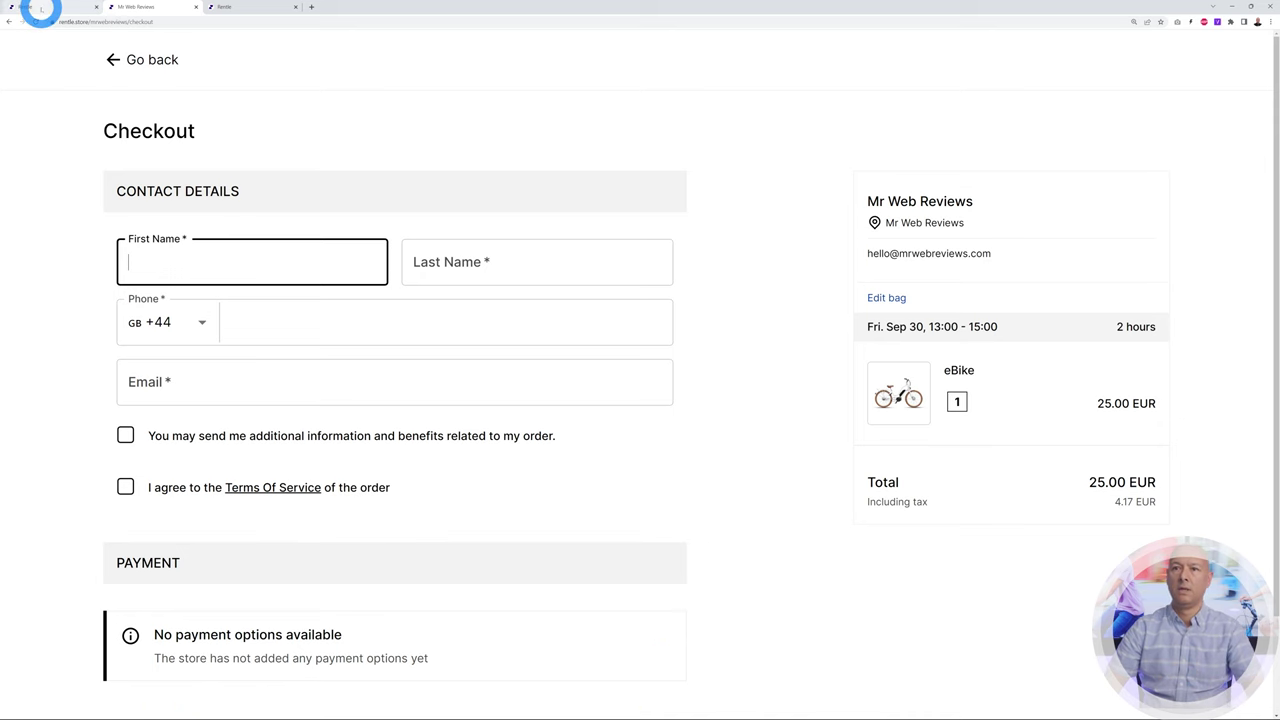
Return to the Rentle admin, leave the eBike product and open the account's Payments settings.
click(50, 7)
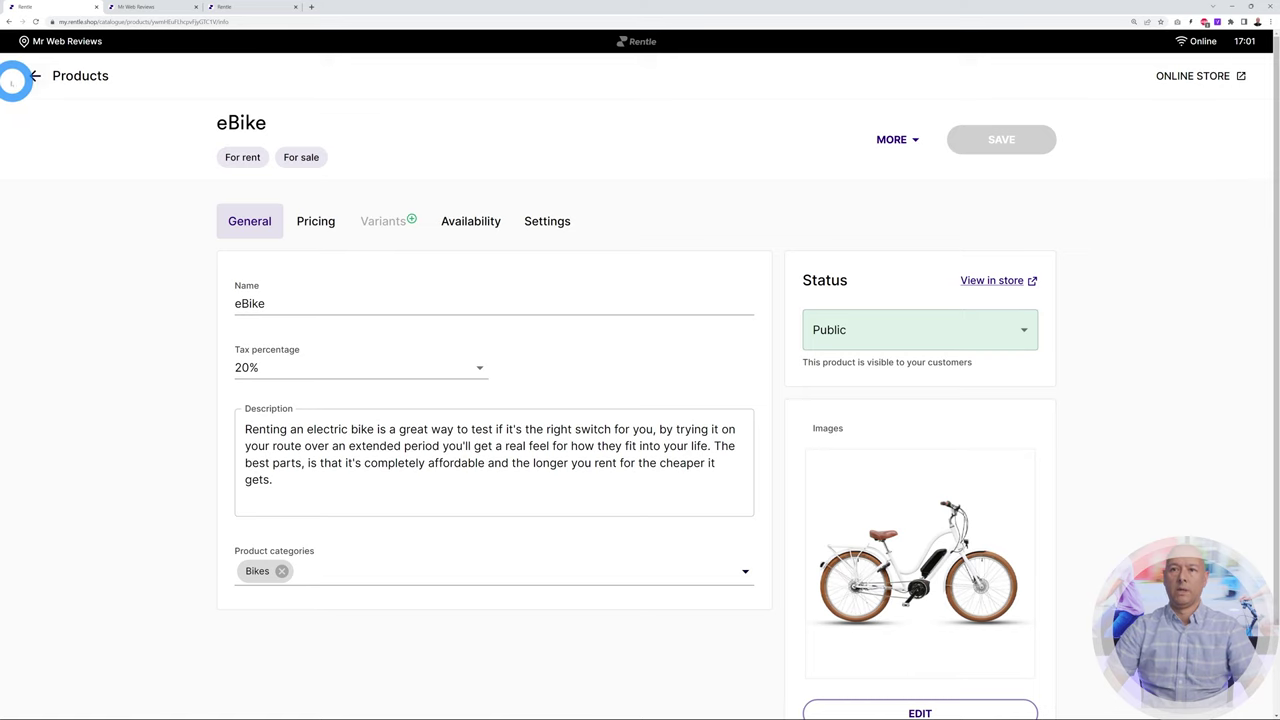
click(36, 75)
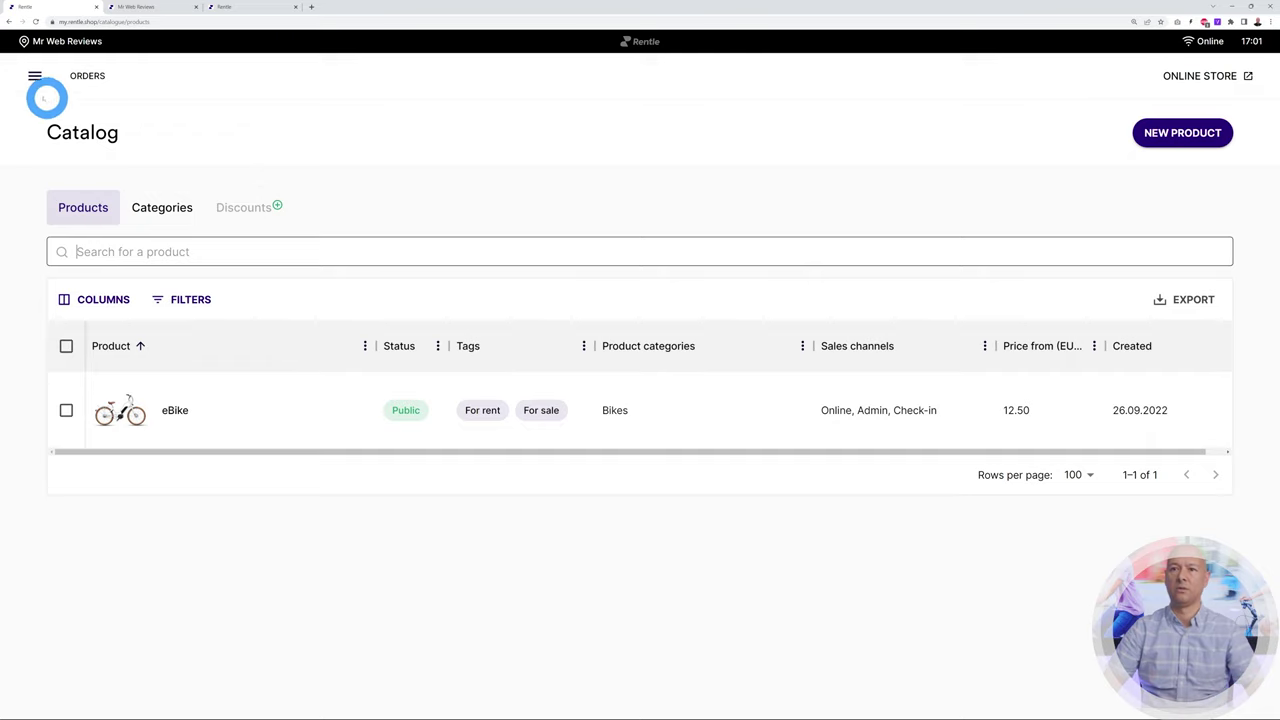
click(34, 75)
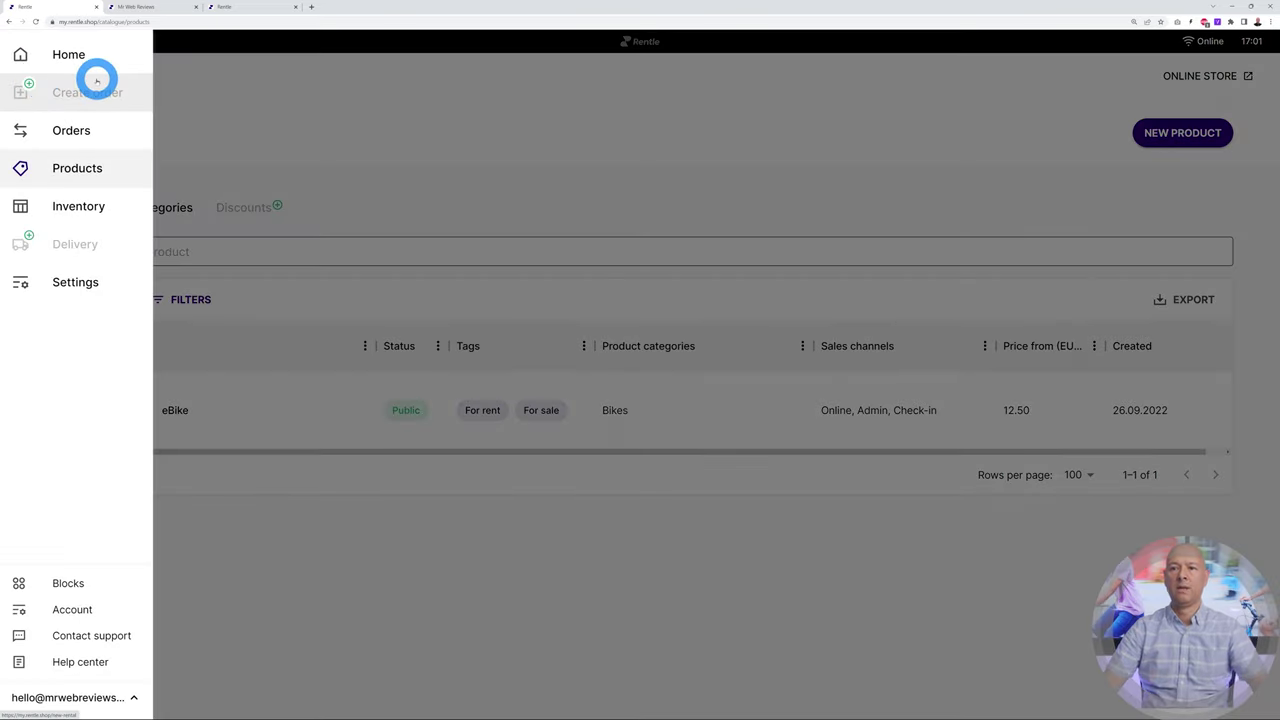
click(74, 609)
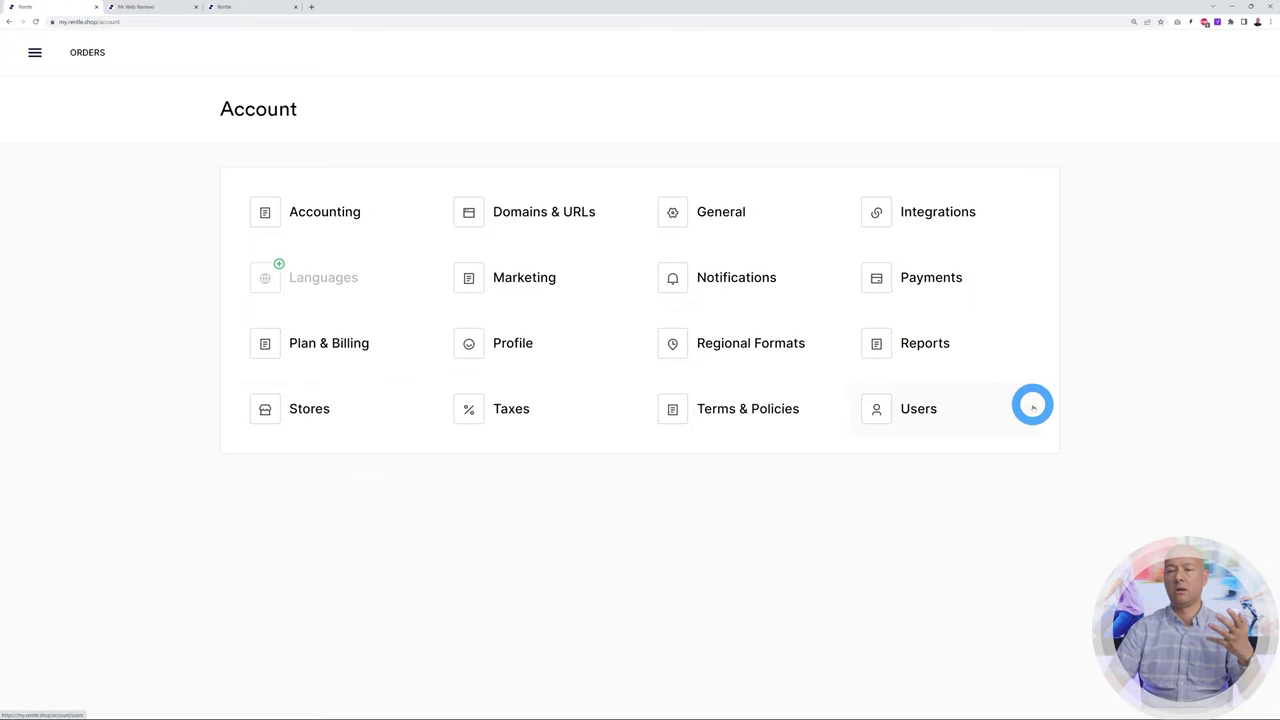
click(943, 283)
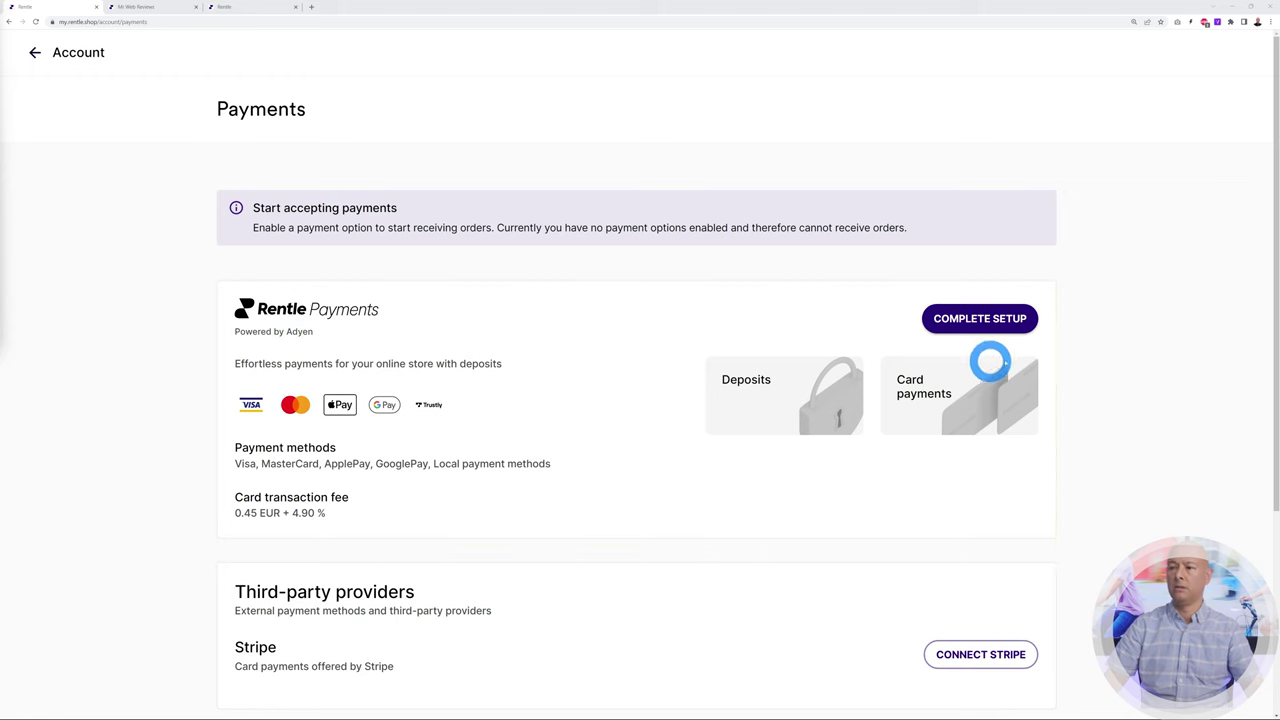
Examine the Rentle Payments setup form, dismiss it and review the third-party and manual payment methods.
click(1006, 320)
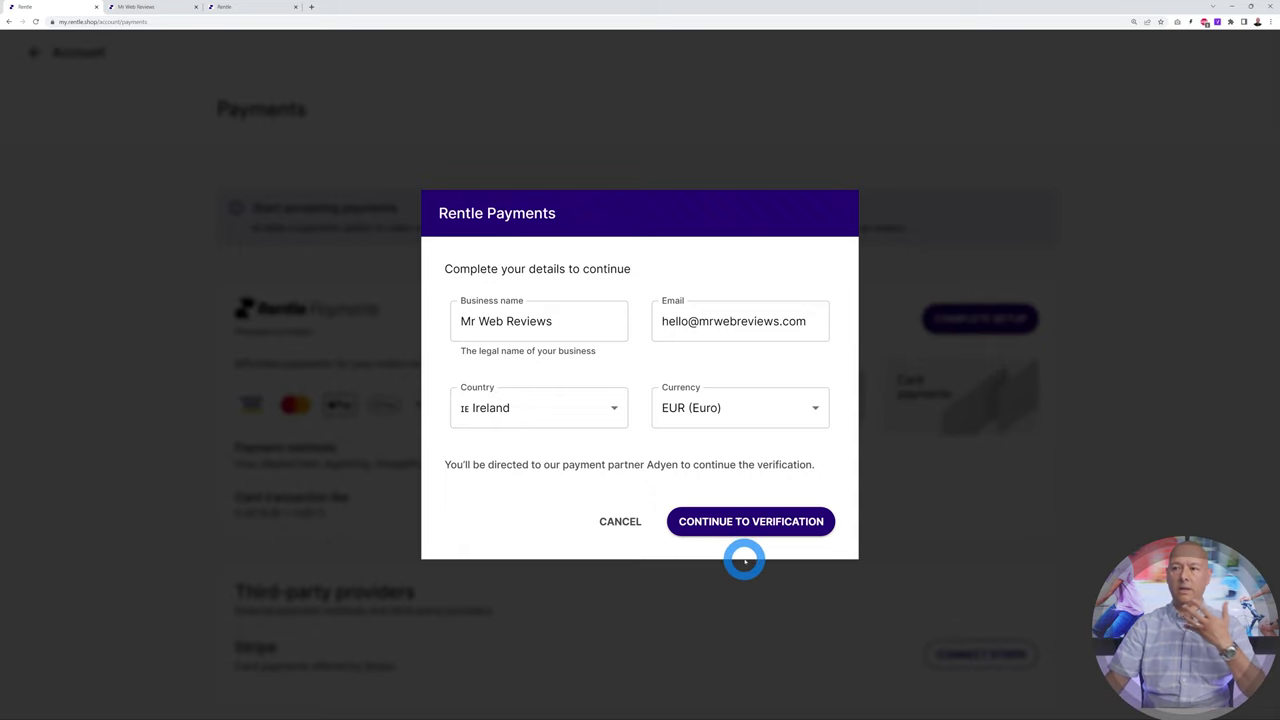
click(891, 483)
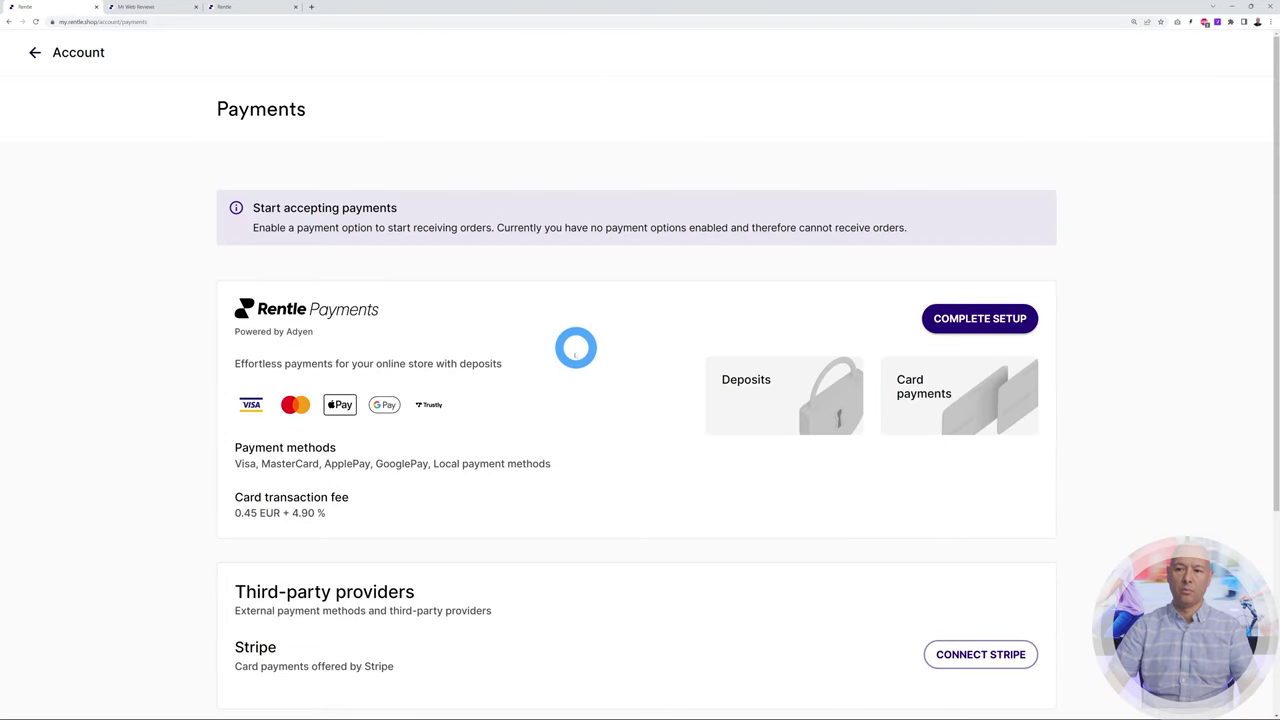
scroll(668, 392, down, 2)
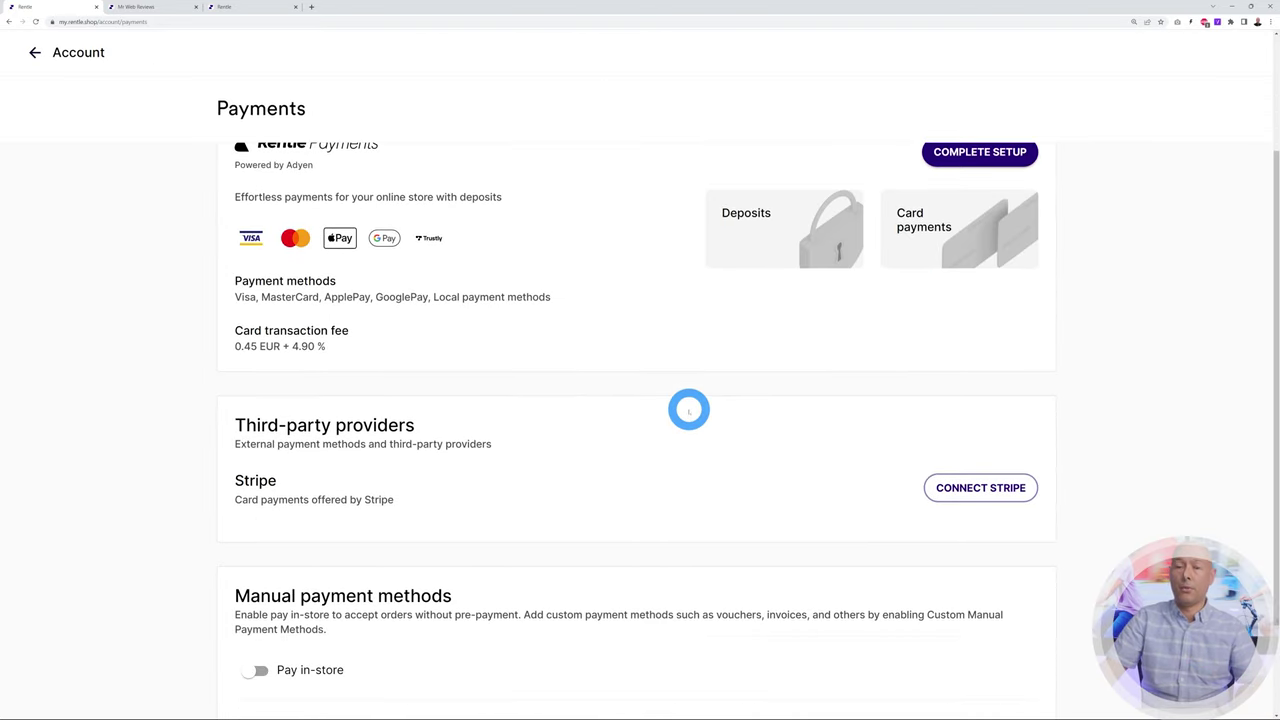
scroll(689, 409, down, 2)
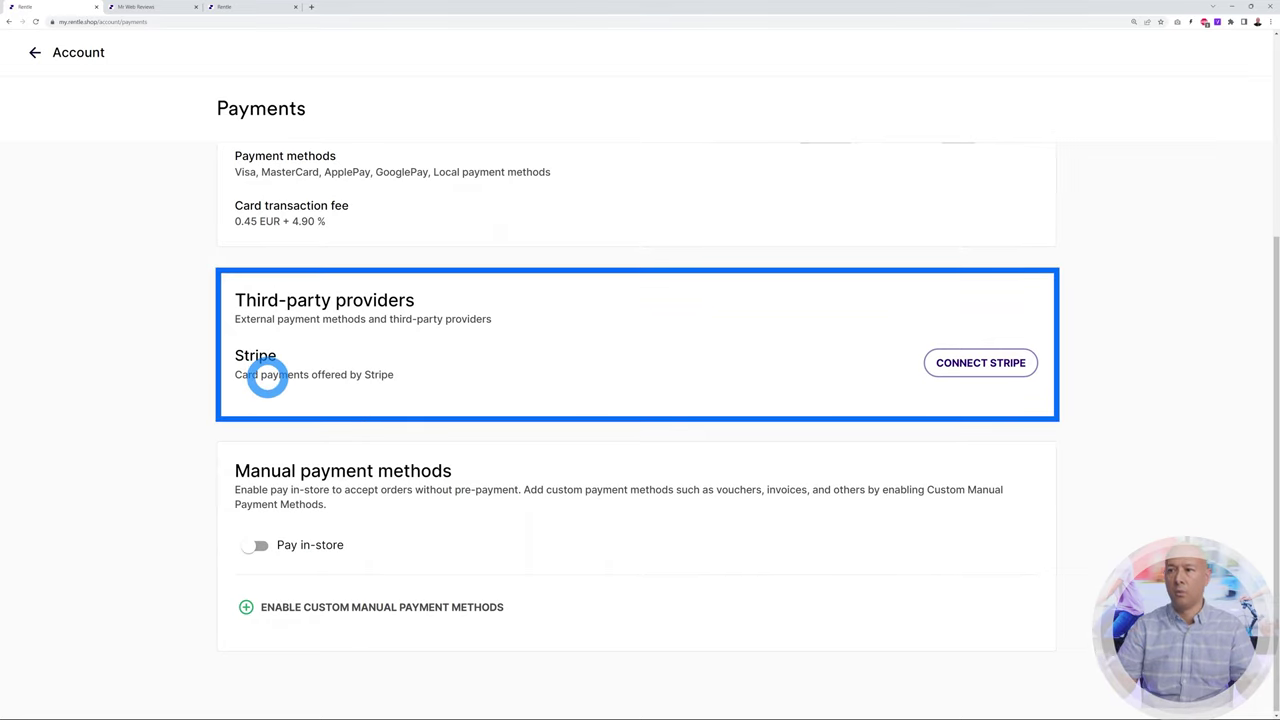
Start connecting Stripe and log in to it with the prefilled account email and the account password.
click(951, 362)
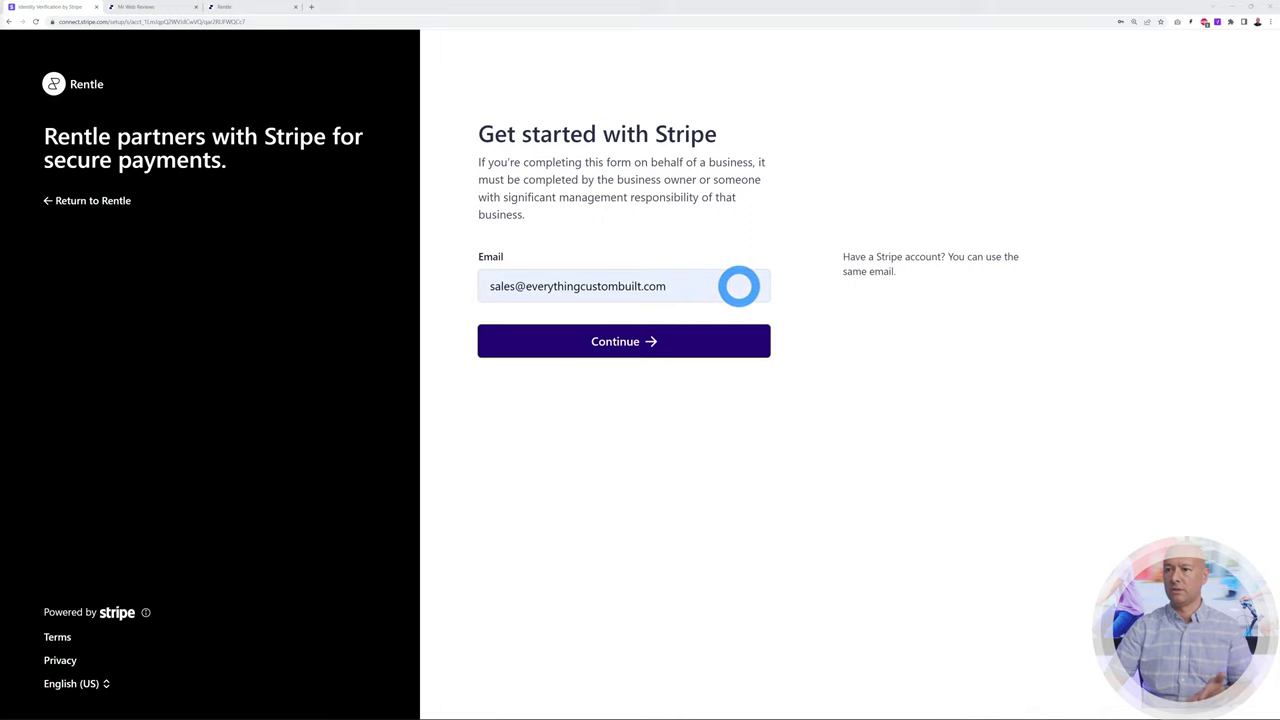
click(654, 341)
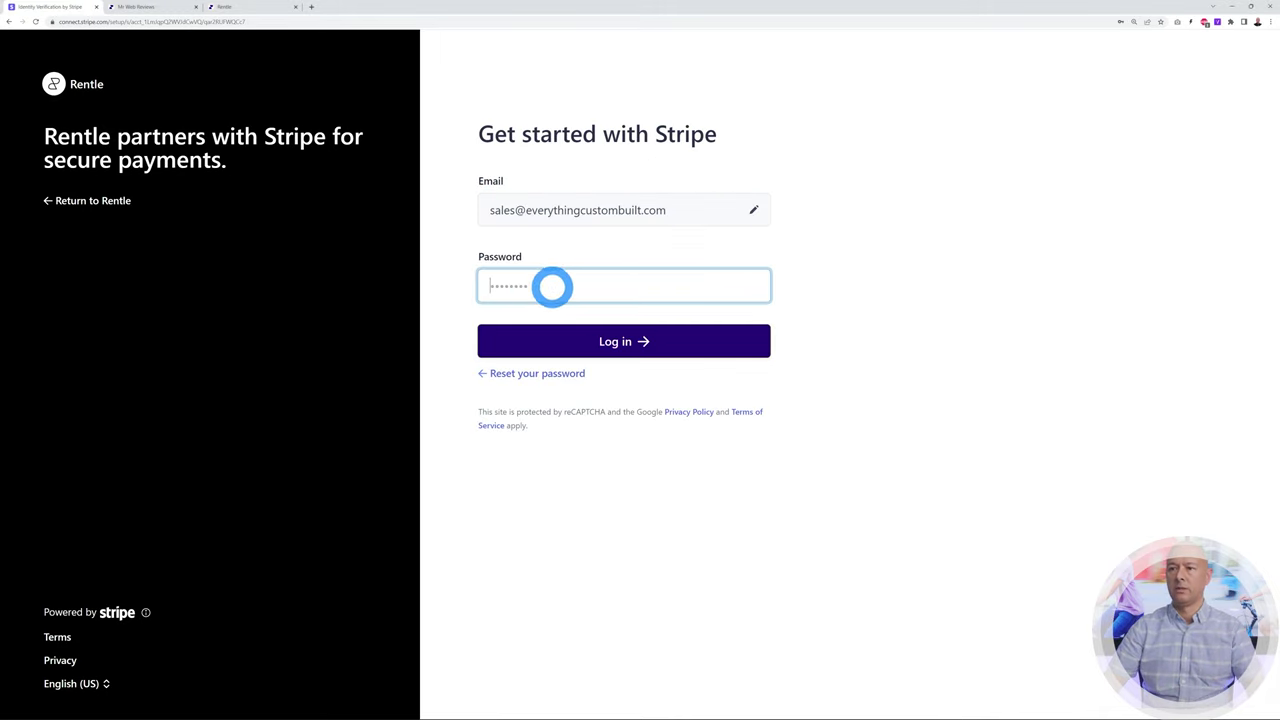
click(634, 343)
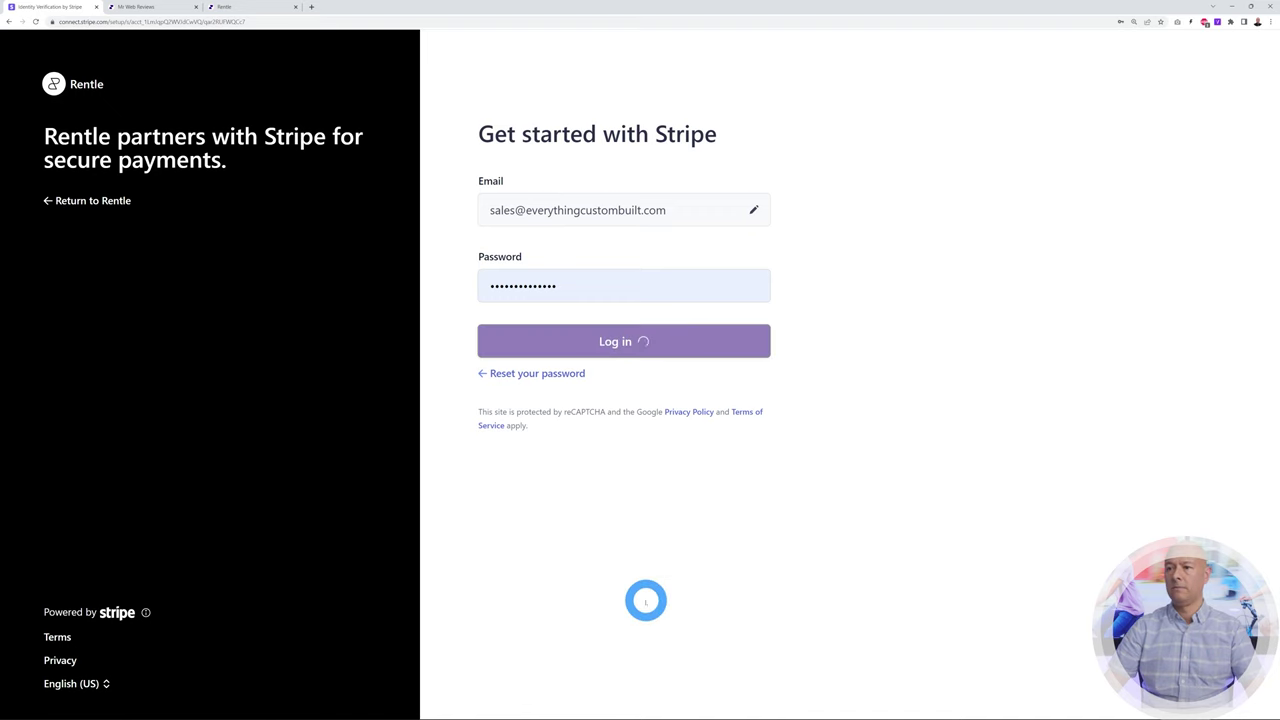
Set the business industry to Software in the Stripe form and submit it, leaving the optional VAT number blank.
click(672, 460)
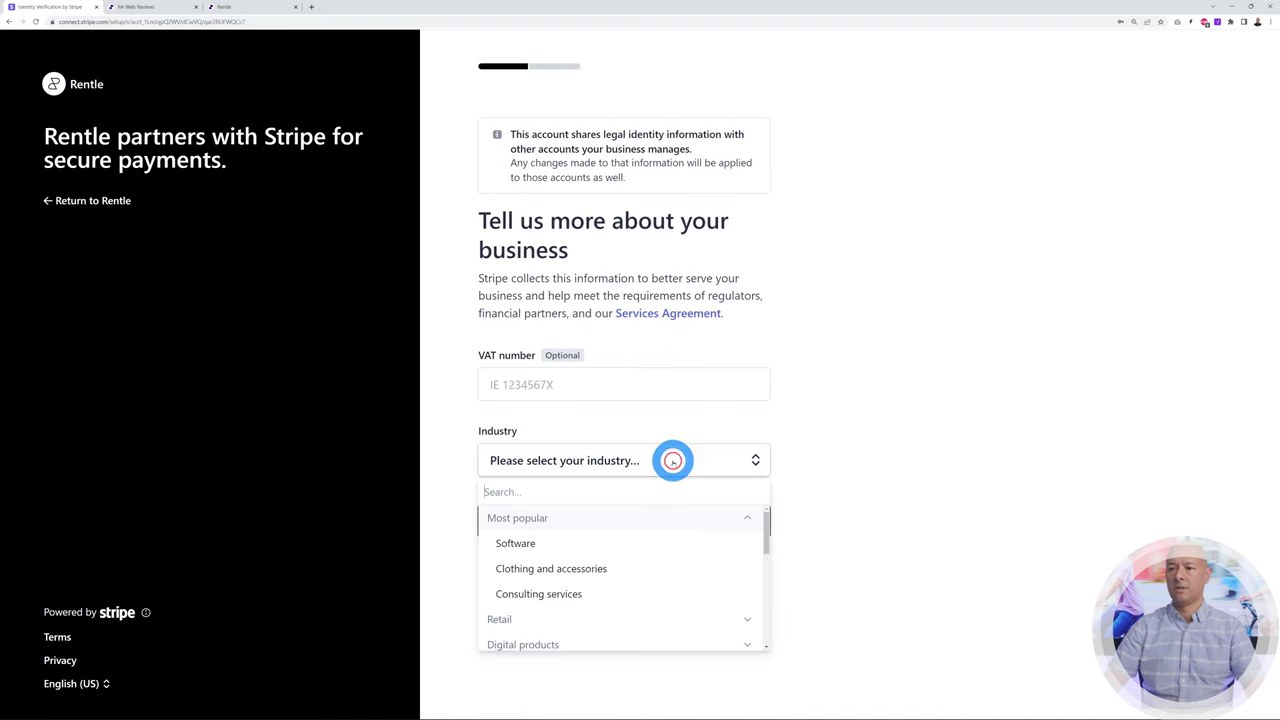
click(576, 546)
click(657, 528)
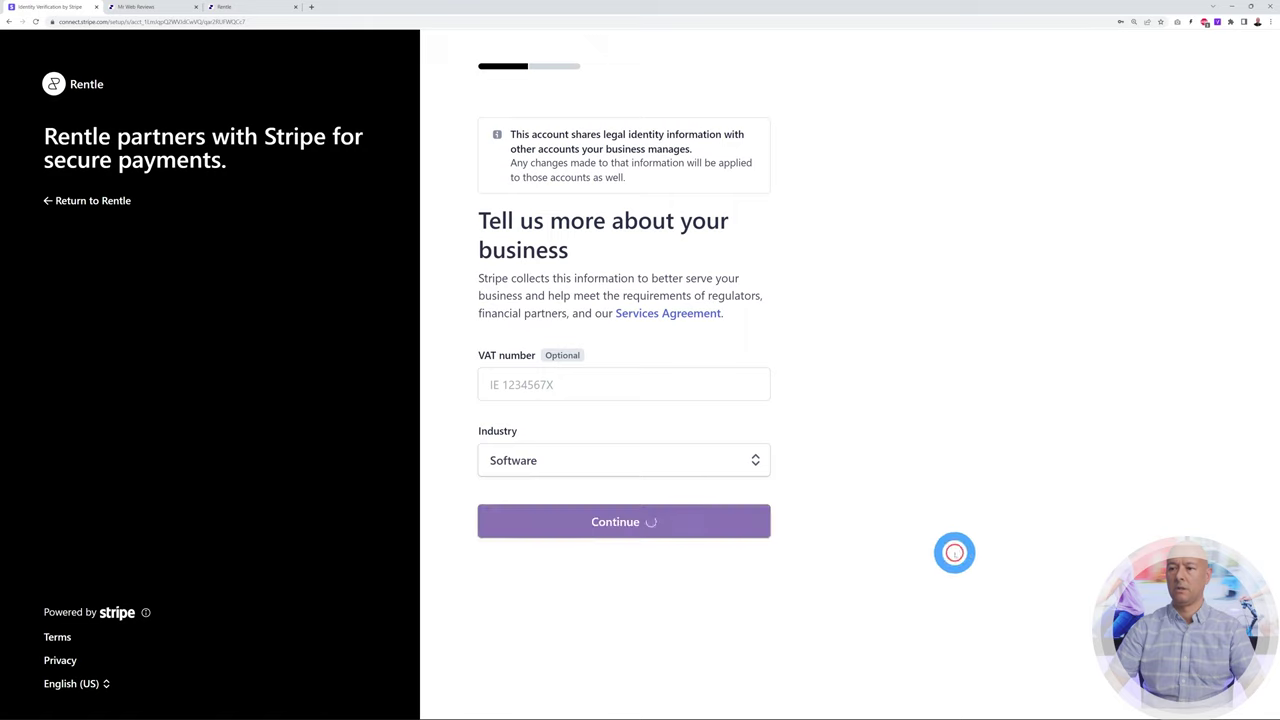
Enable Stripe's Credit or Debit card payments and the manual Pay in-store method.
scroll(1000, 520, down, 3)
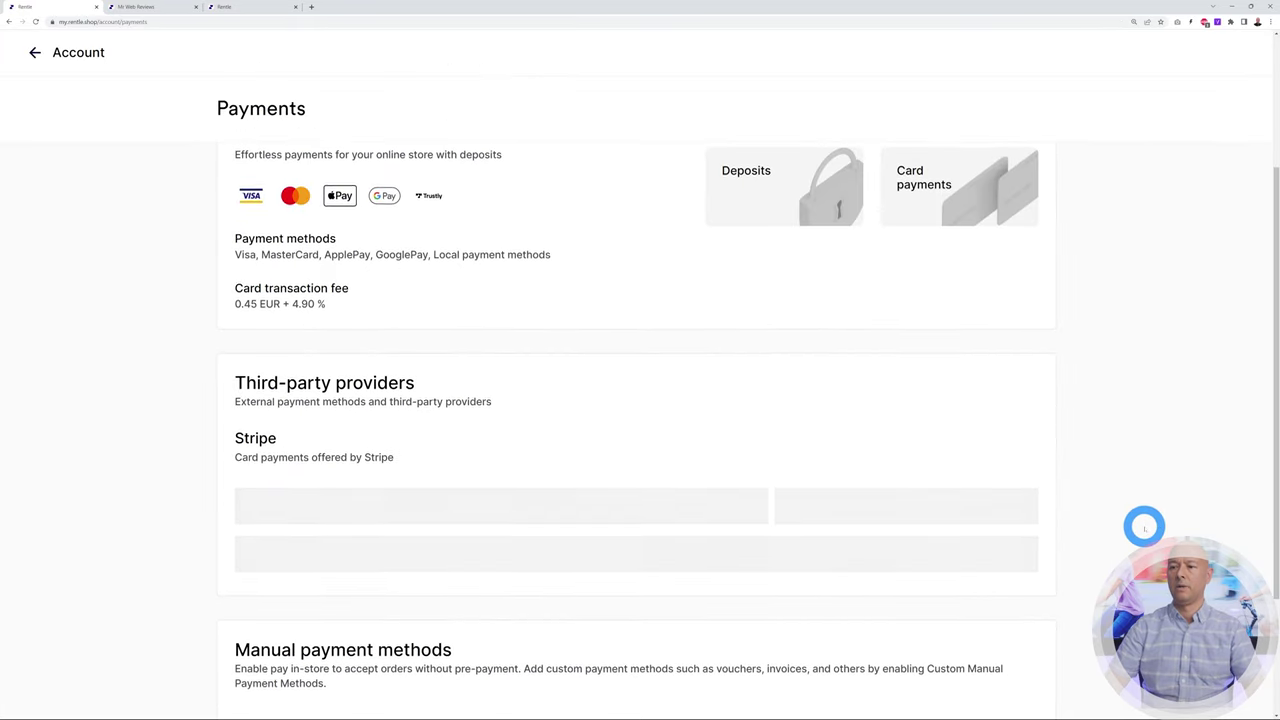
scroll(1144, 526, down, 1)
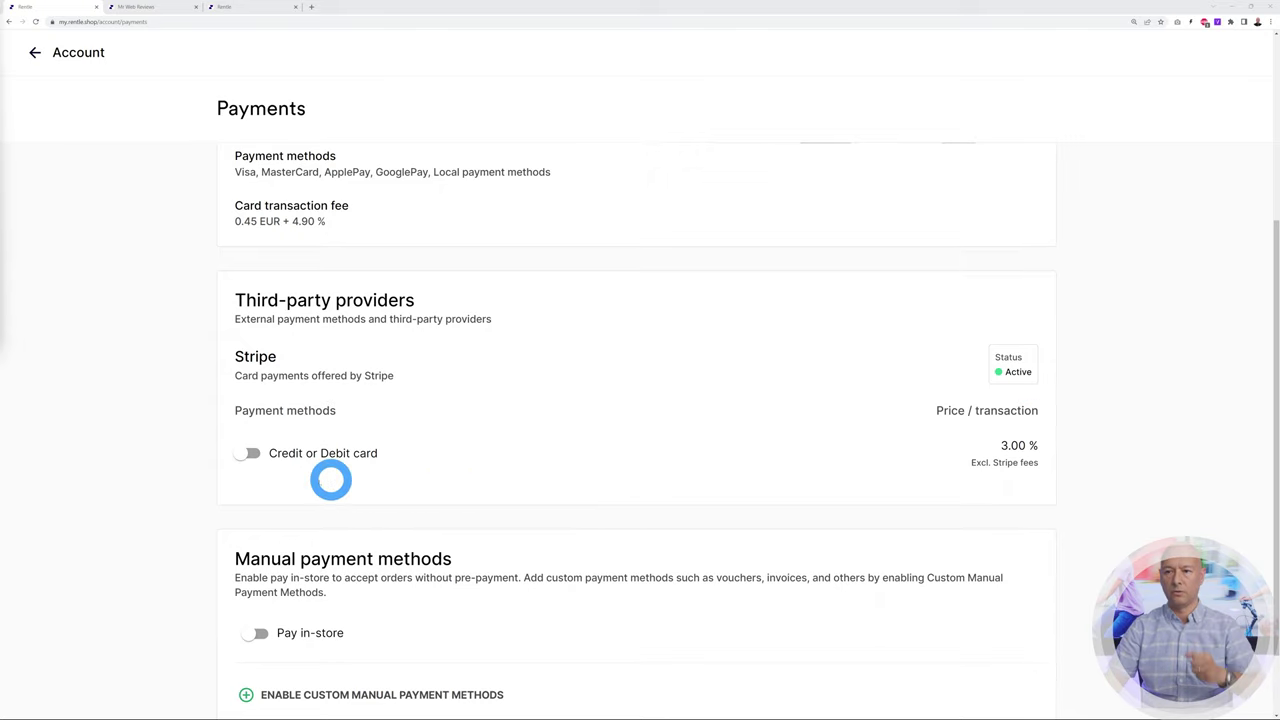
click(248, 455)
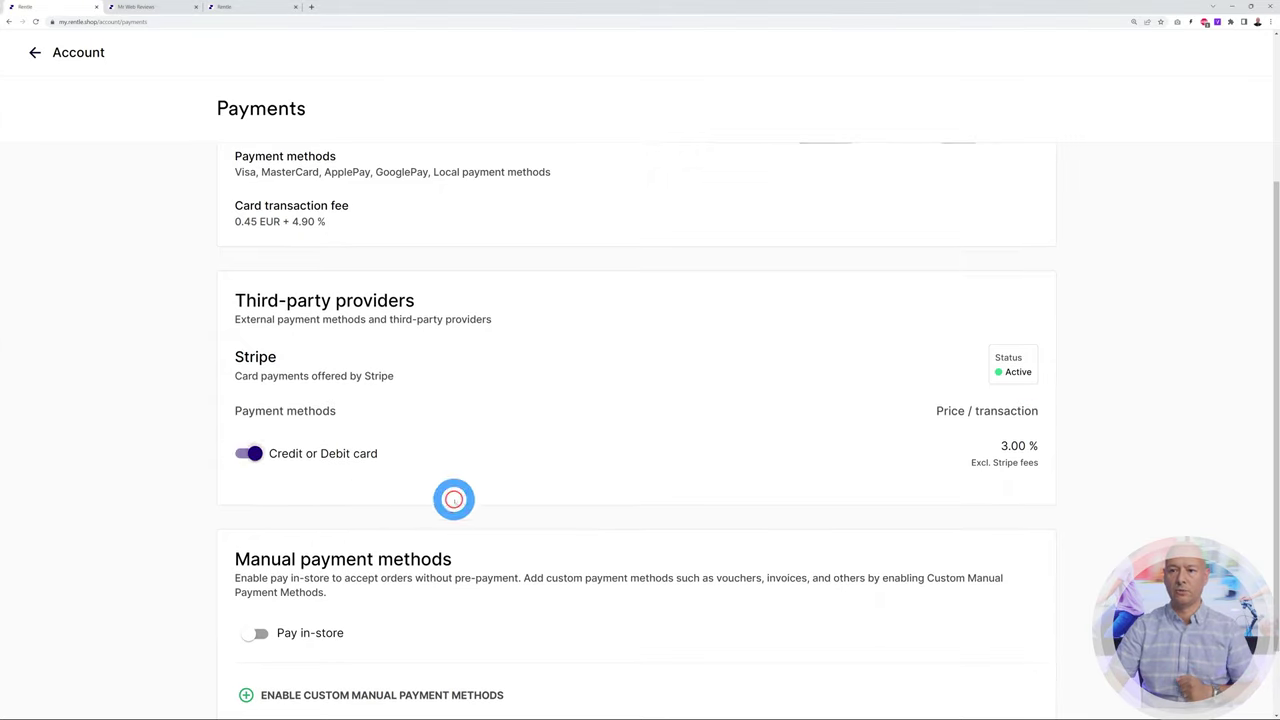
scroll(696, 496, down, 1)
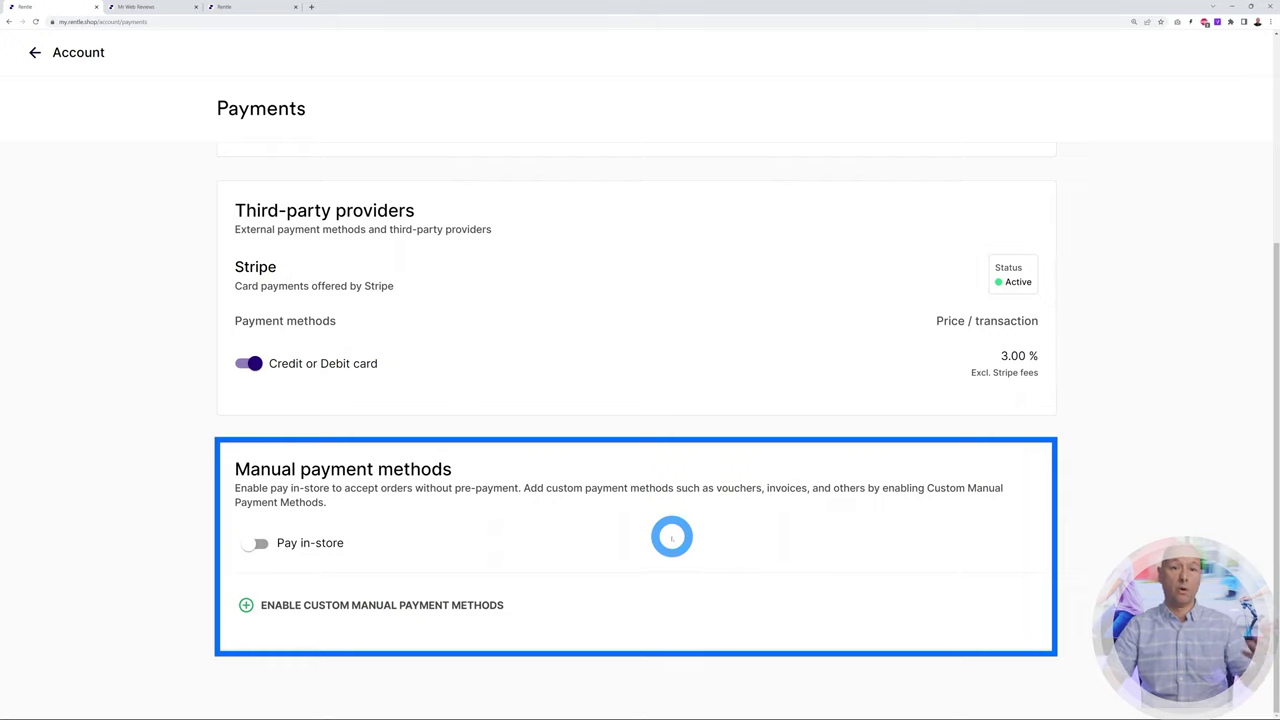
click(257, 543)
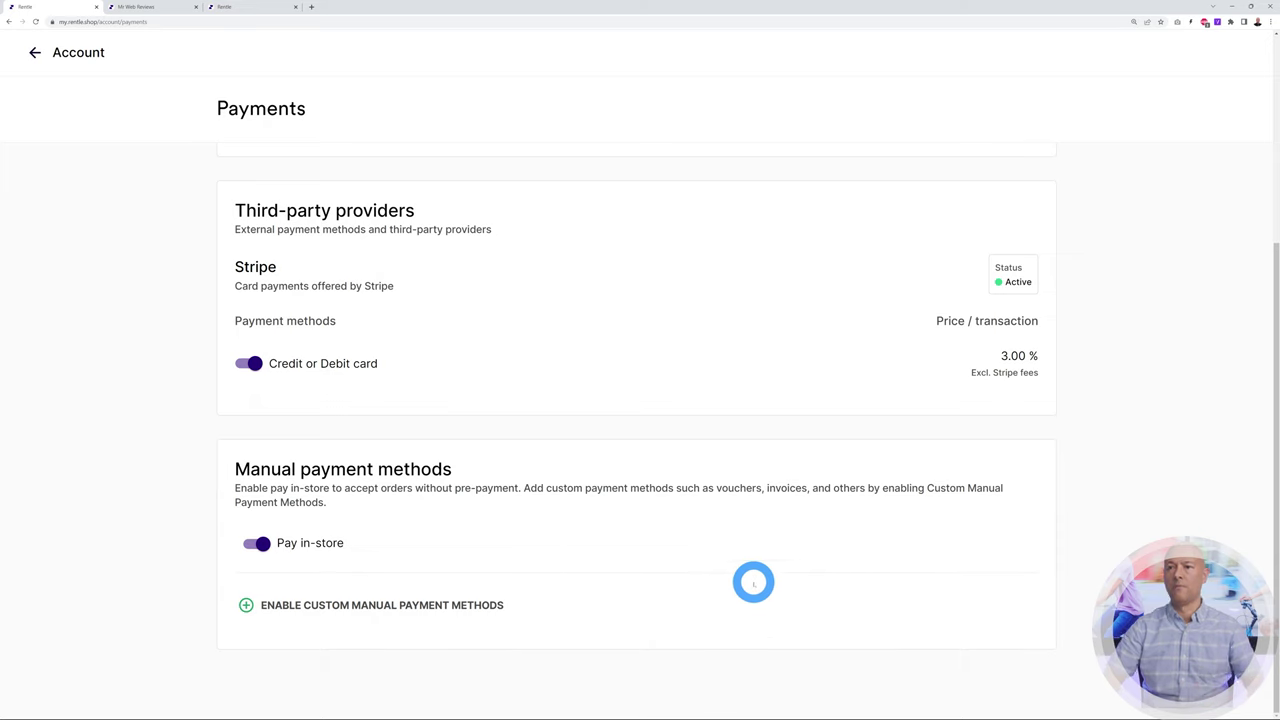
Switch to the store's checkout page and check which payment options it offers.
click(143, 8)
scroll(790, 498, down, 3)
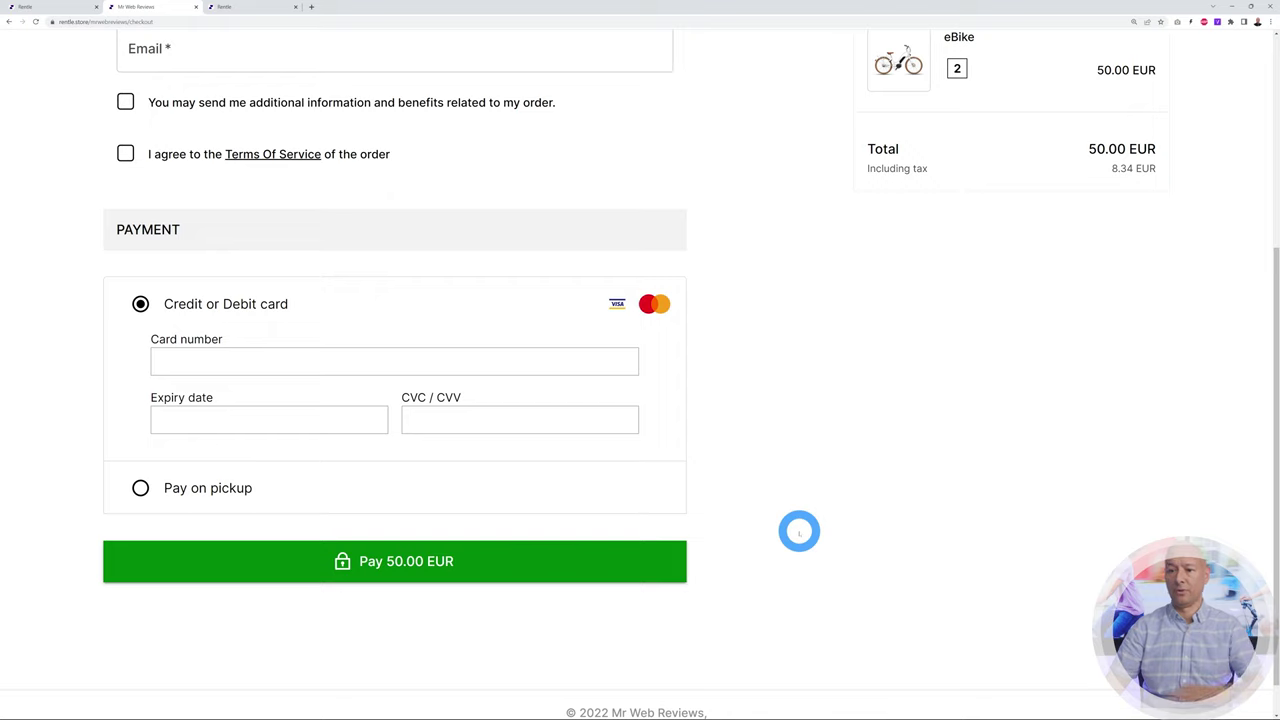
scroll(809, 532, up, 5)
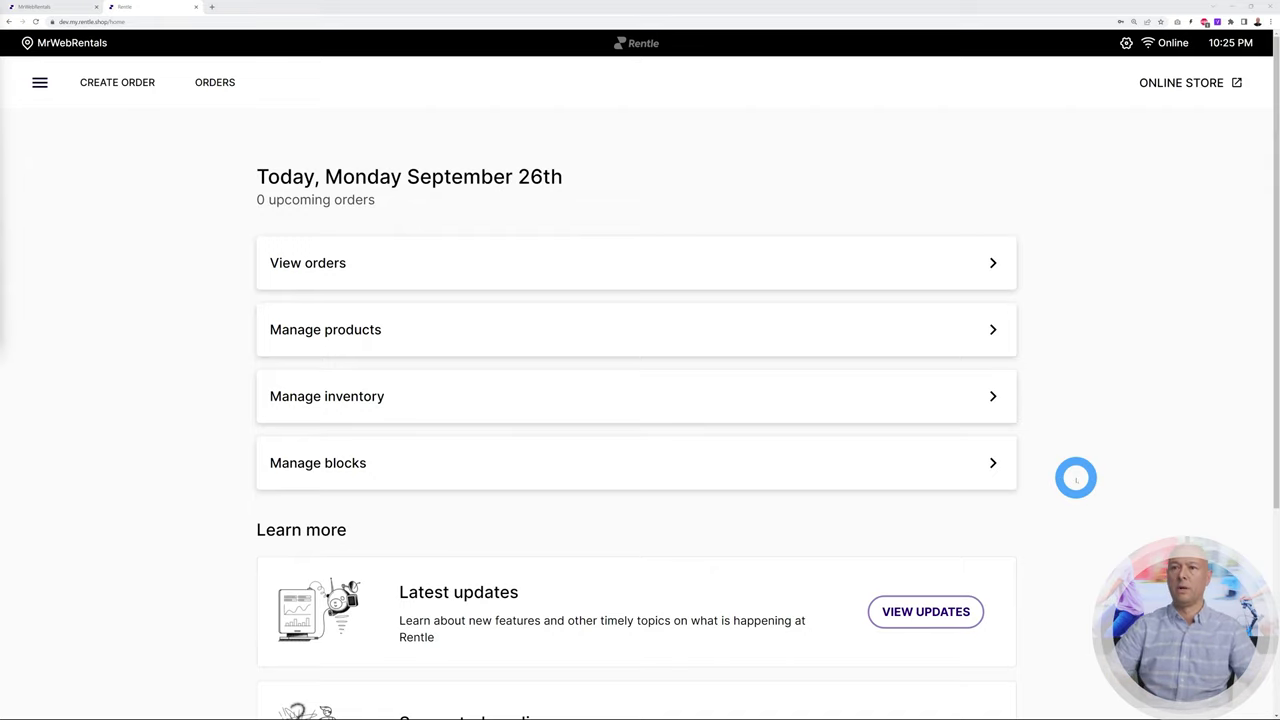
Start creating a new order, look at the Reserve option, and set the booking type back to Book now.
click(42, 85)
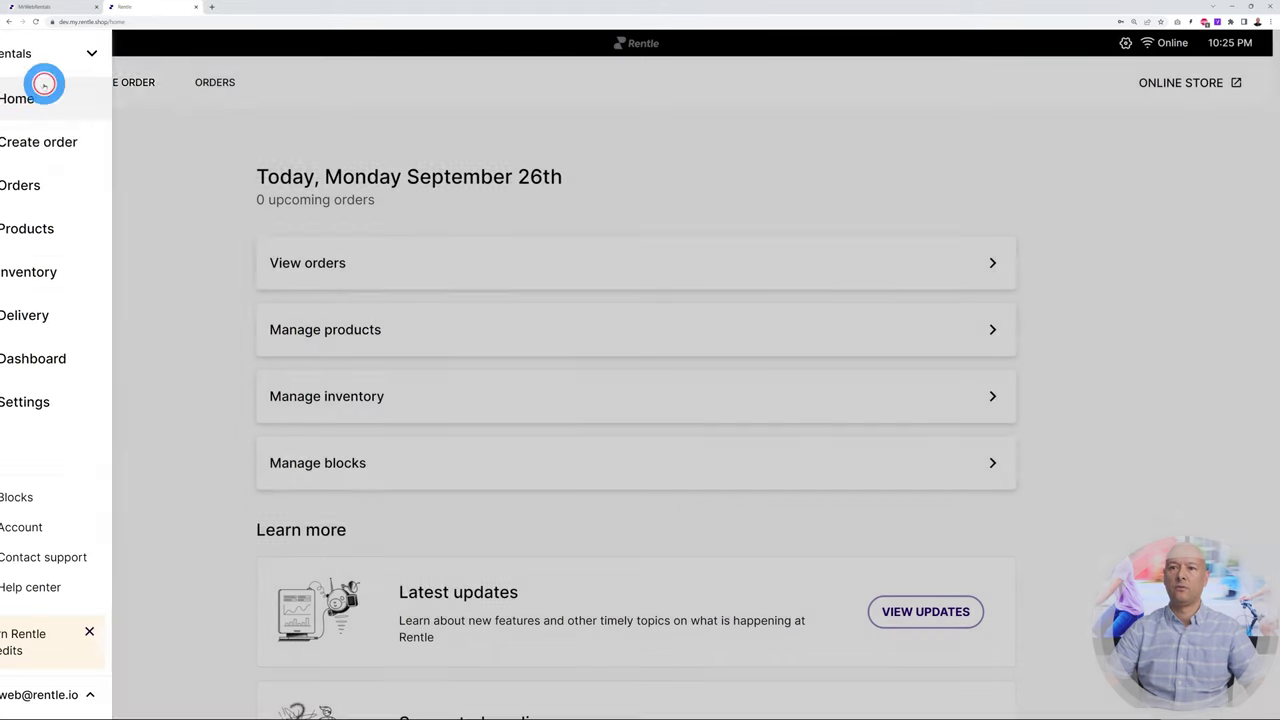
click(79, 106)
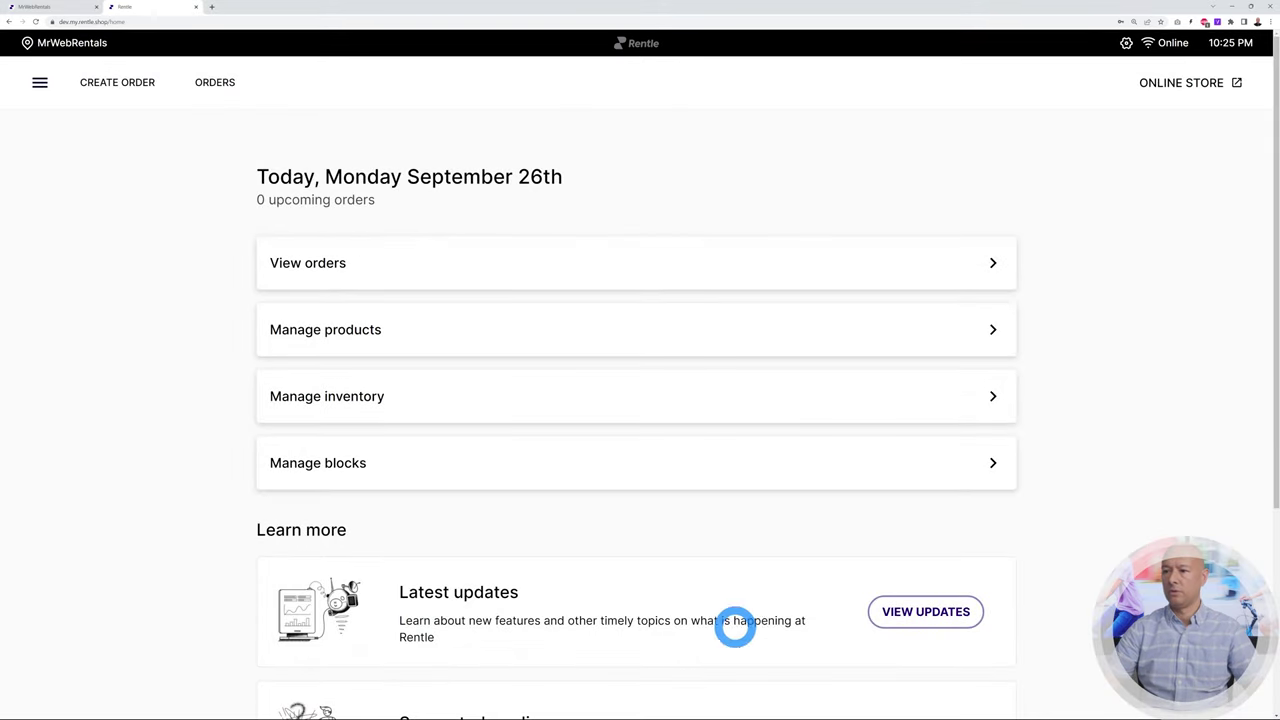
click(137, 84)
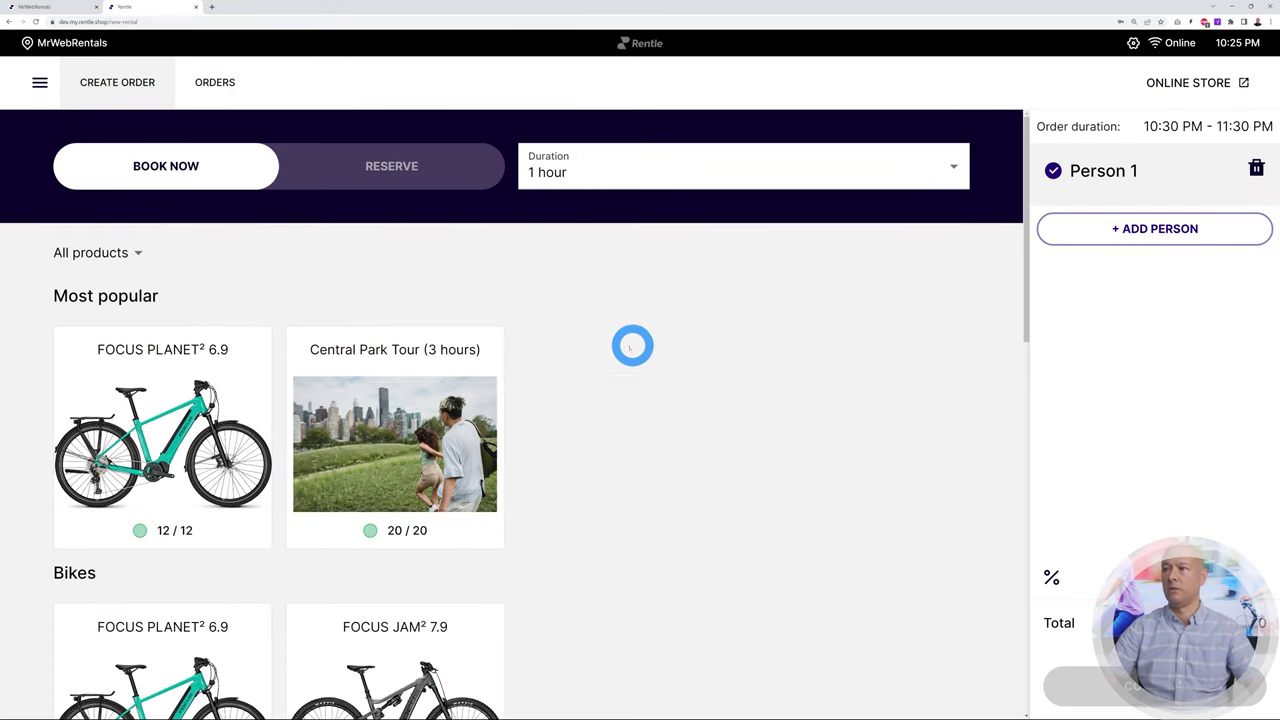
click(389, 163)
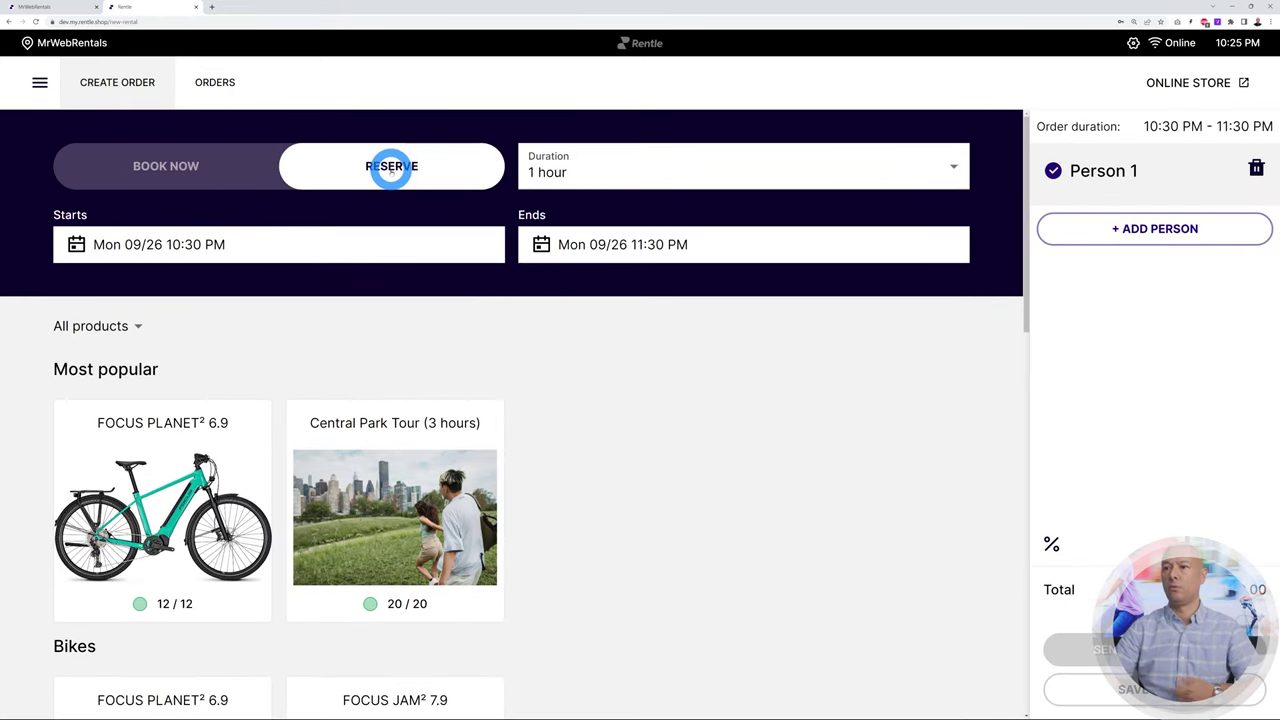
click(166, 166)
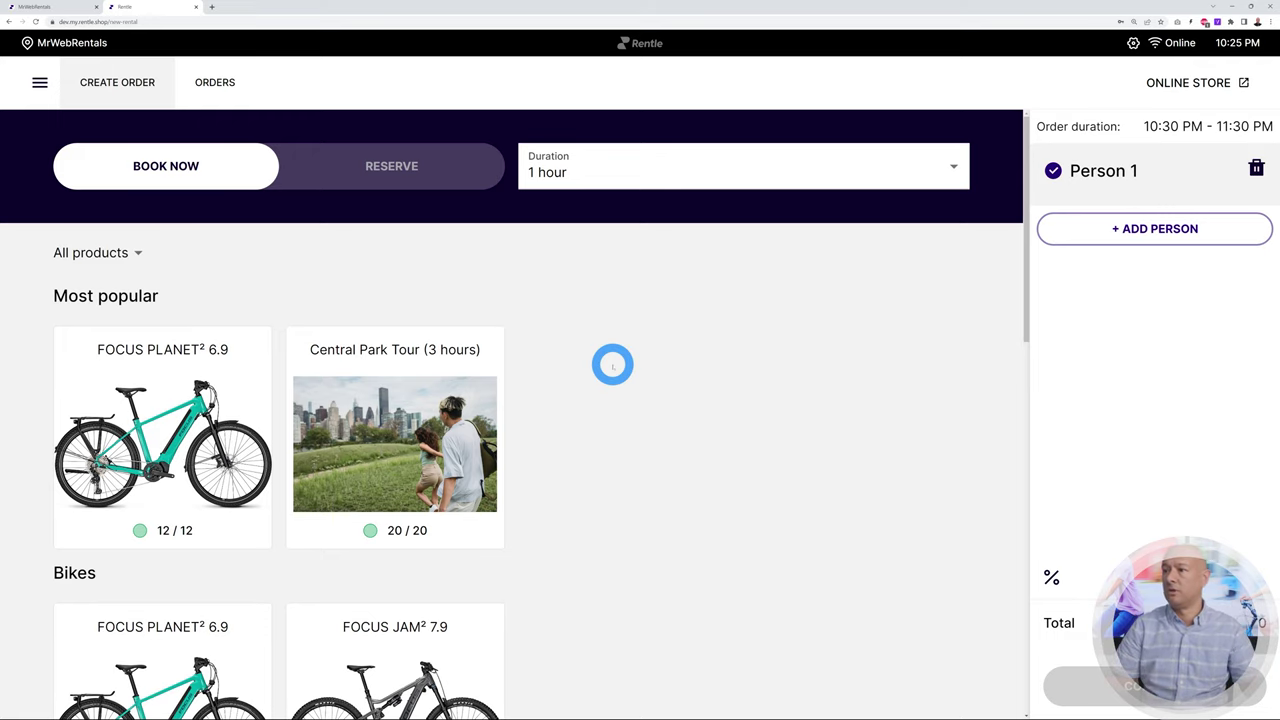
Browse the products that can be added to the order, including bikes, paddle boards and ice skating.
scroll(210, 440, down, 3)
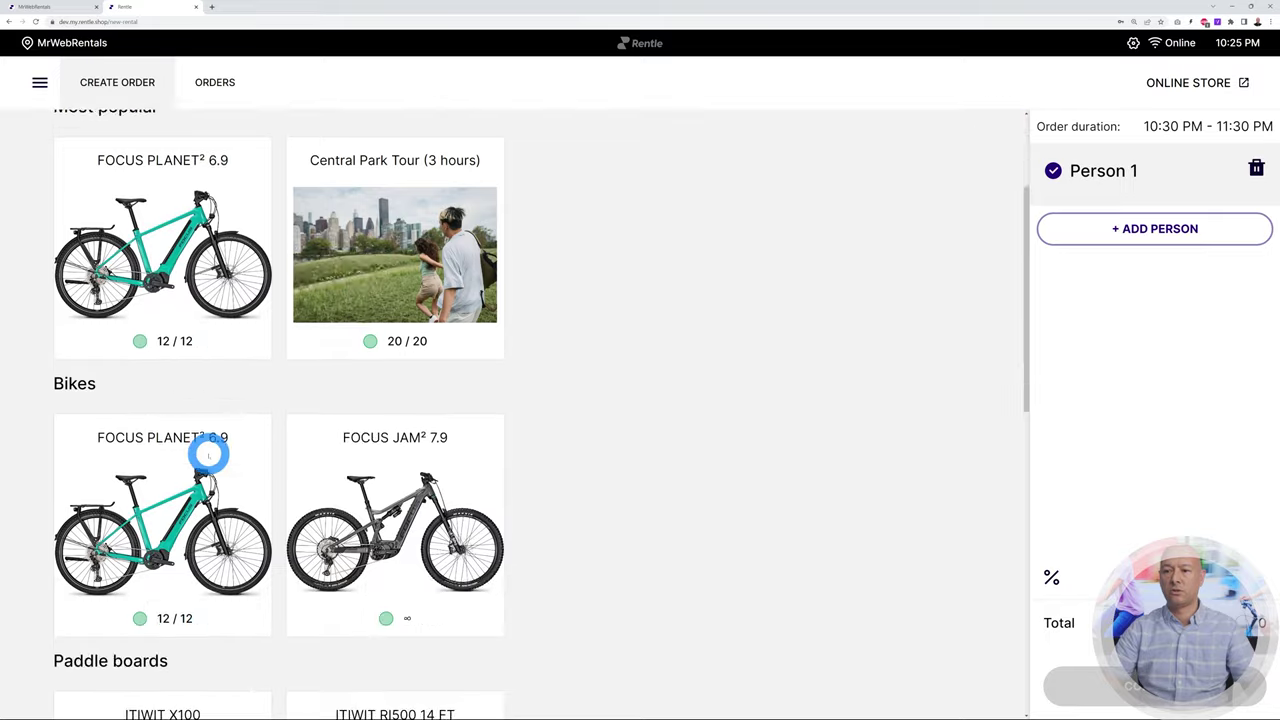
scroll(710, 560, down, 3)
scroll(710, 560, up, 5)
scroll(710, 560, down, 6)
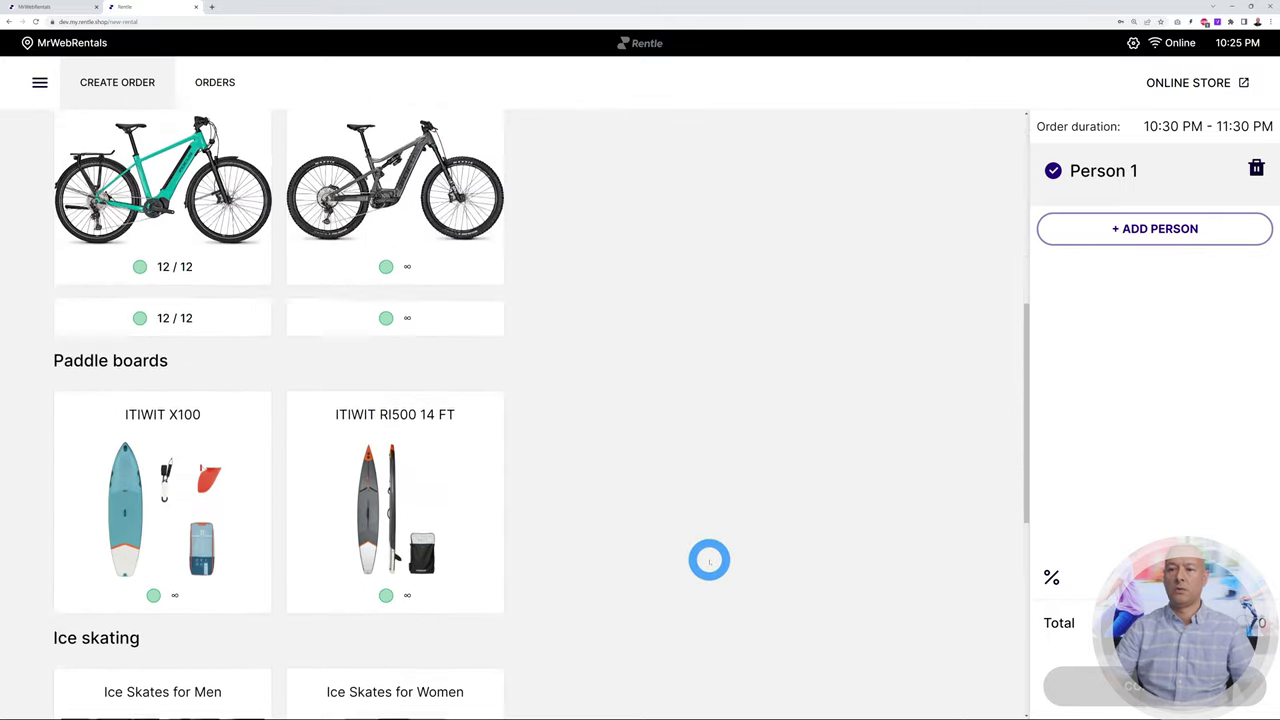
scroll(709, 558, up, 2)
scroll(580, 530, down, 3)
scroll(700, 540, up, 1)
scroll(754, 541, up, 7)
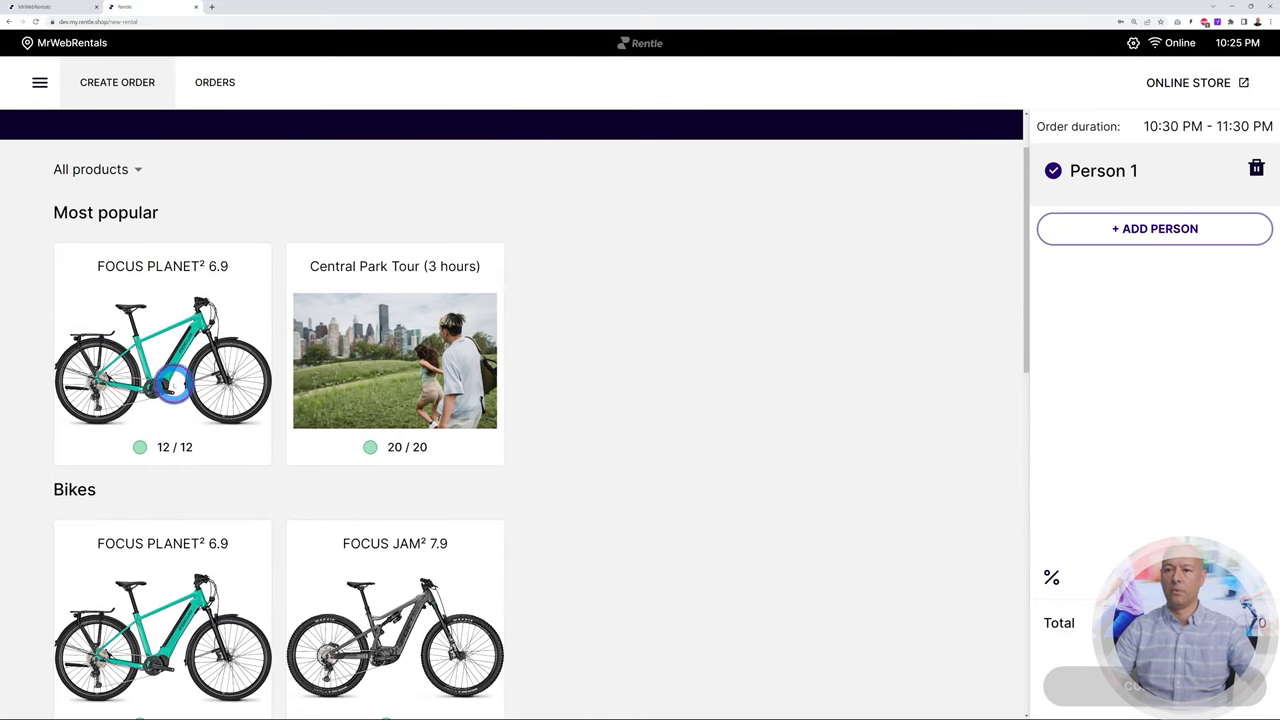
Add one FOCUS PLANET² 6.9 bike in the Diamond, L variant to the order.
click(172, 381)
click(704, 338)
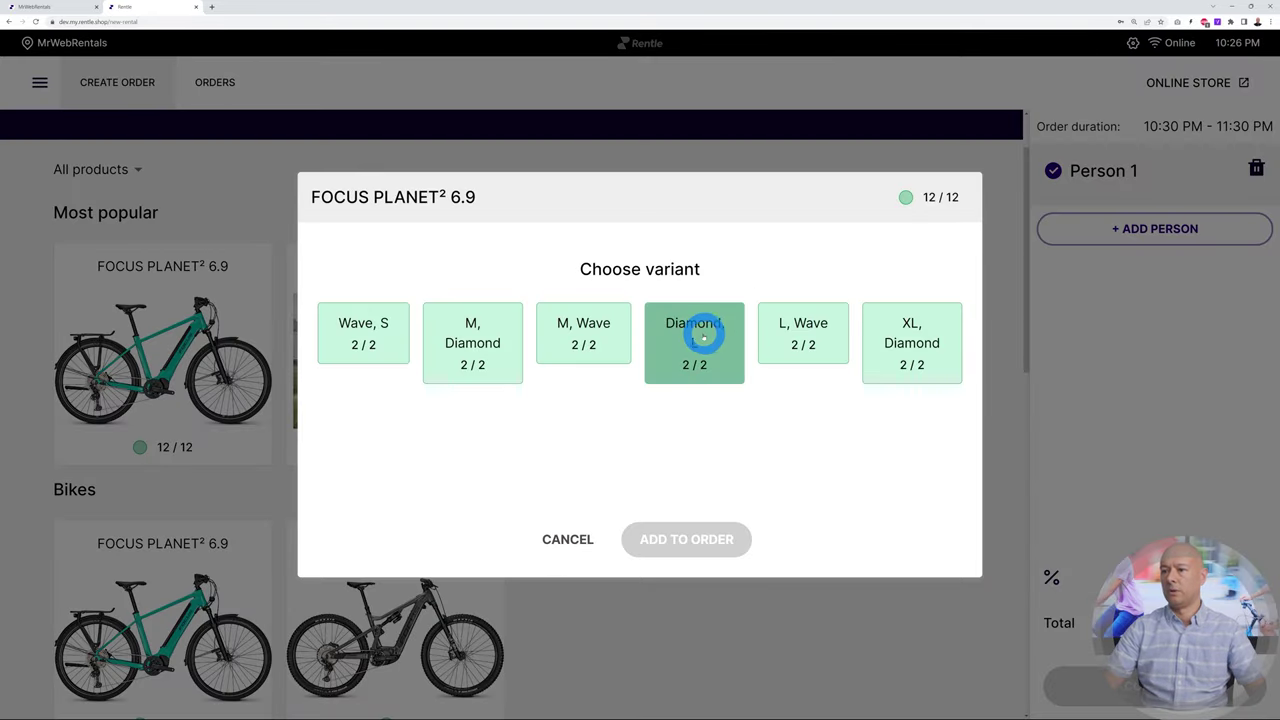
click(700, 335)
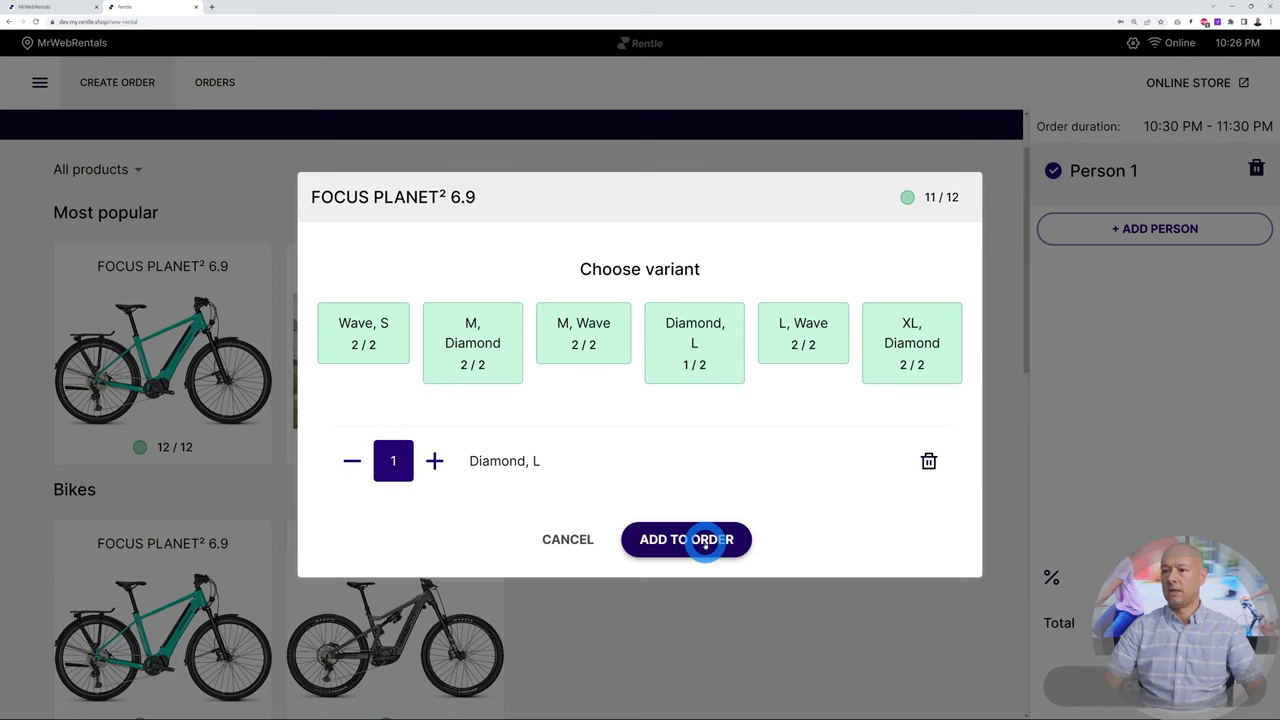
click(705, 540)
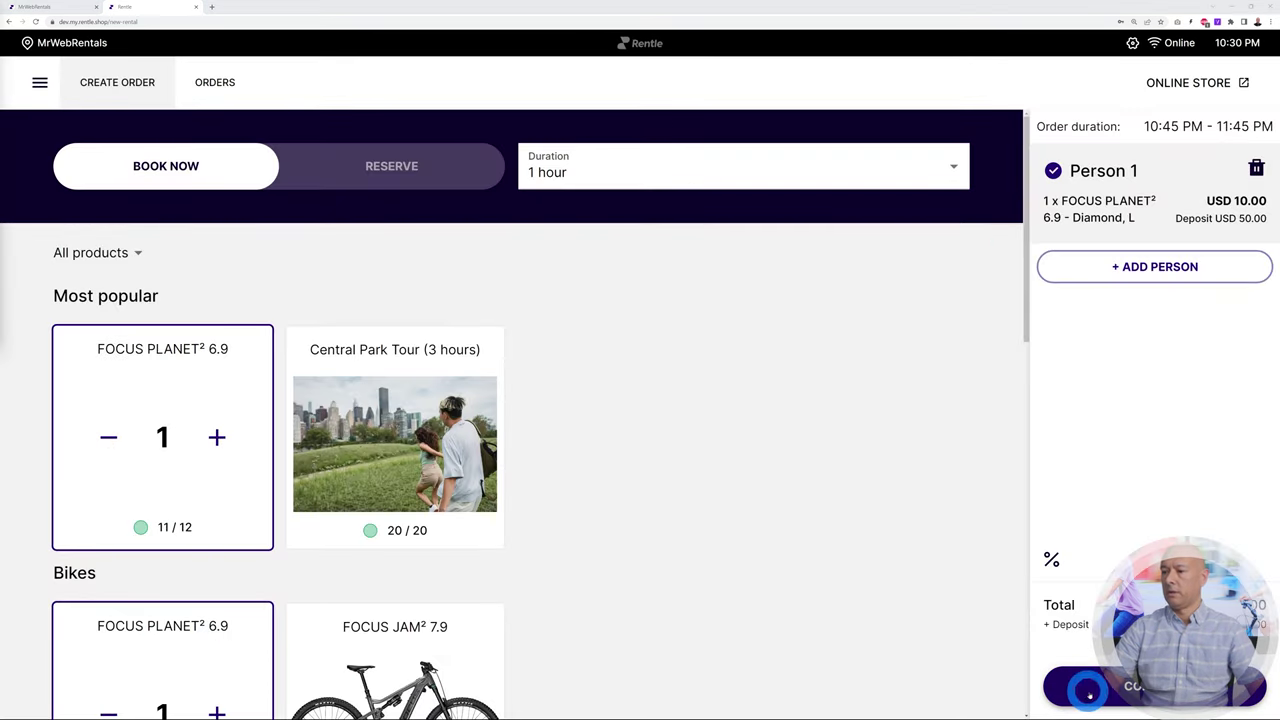
Continue to the customer details, fill in the contact's name, phone and email, and add the contact to the marketing list.
click(1092, 688)
click(627, 374)
click(620, 369)
key(Tab)
click(704, 421)
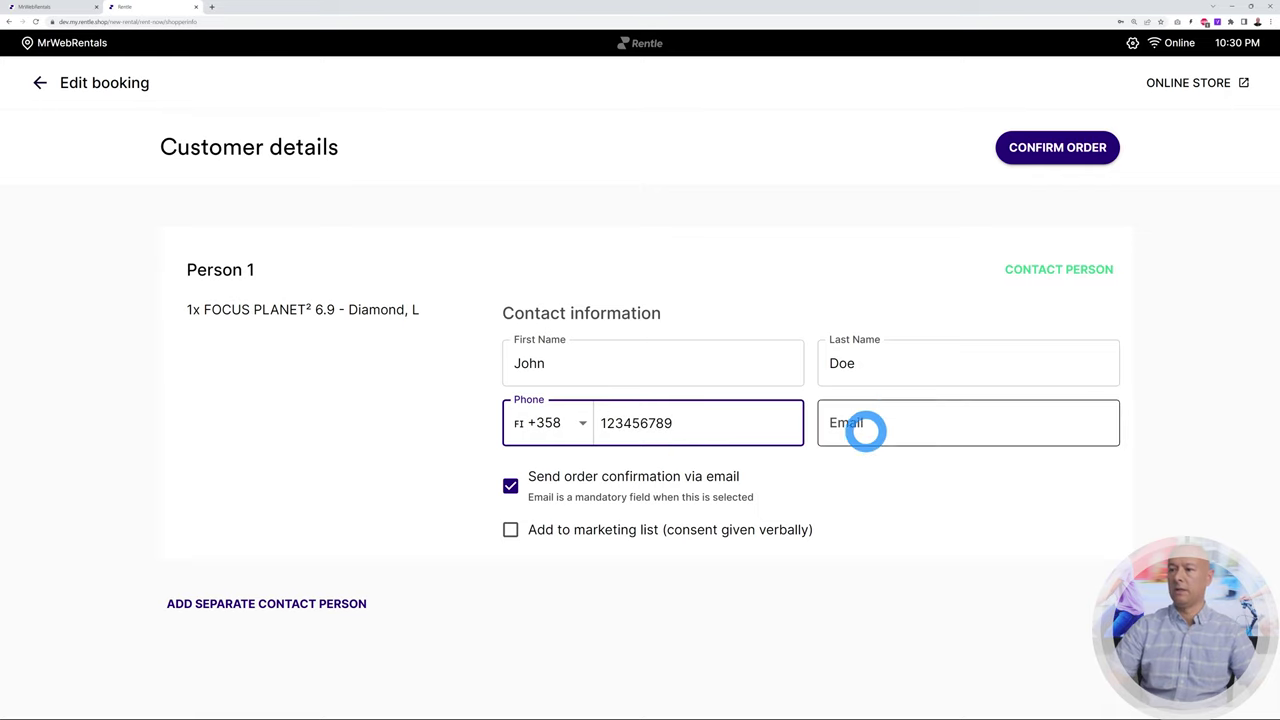
click(885, 433)
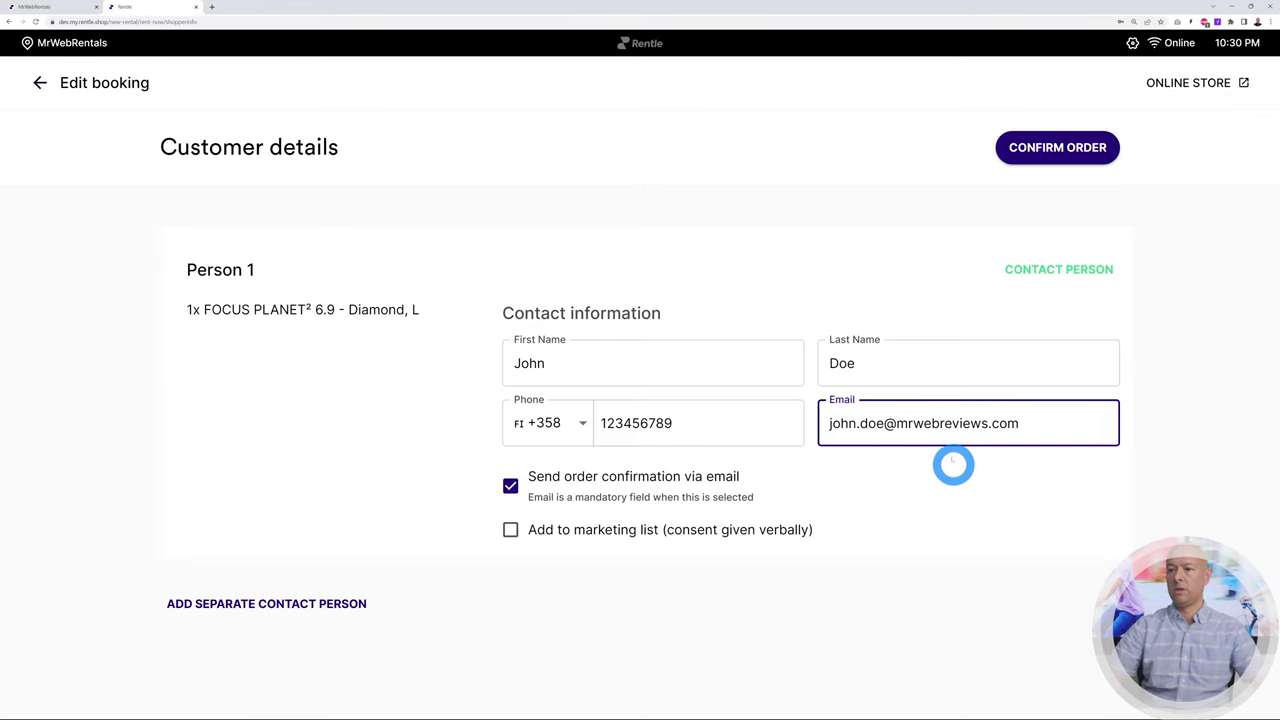
click(468, 472)
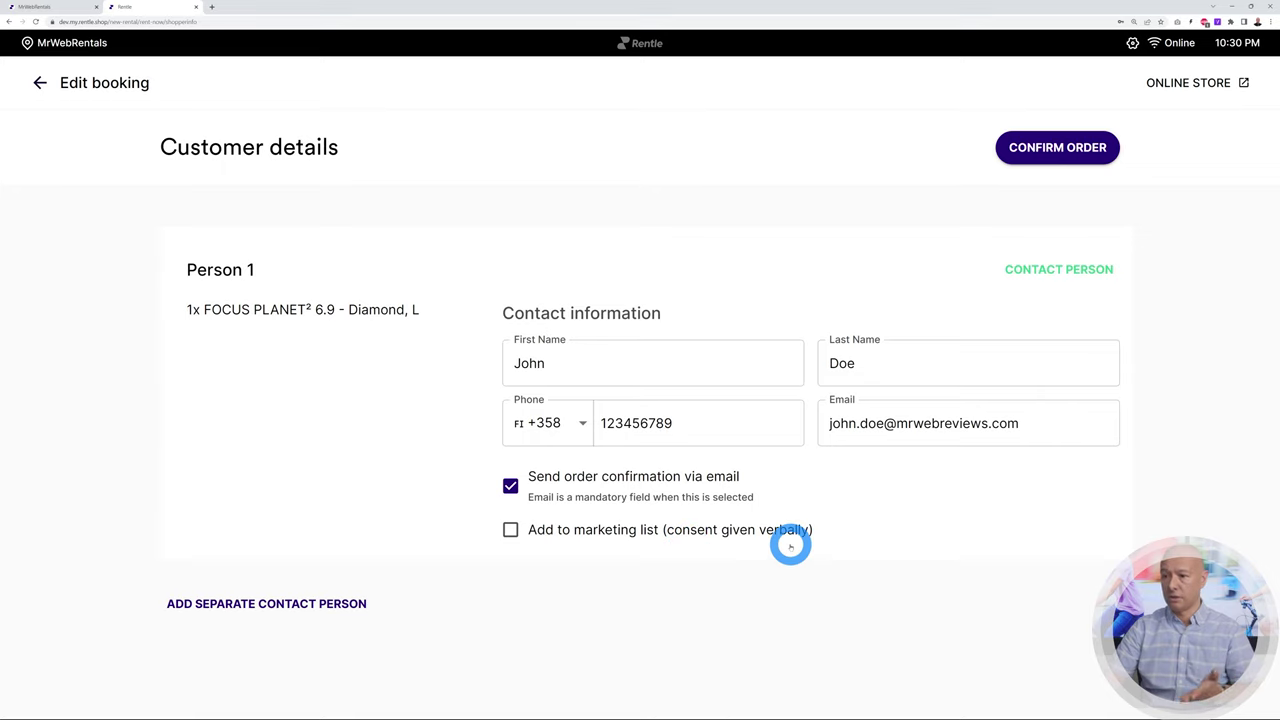
click(512, 529)
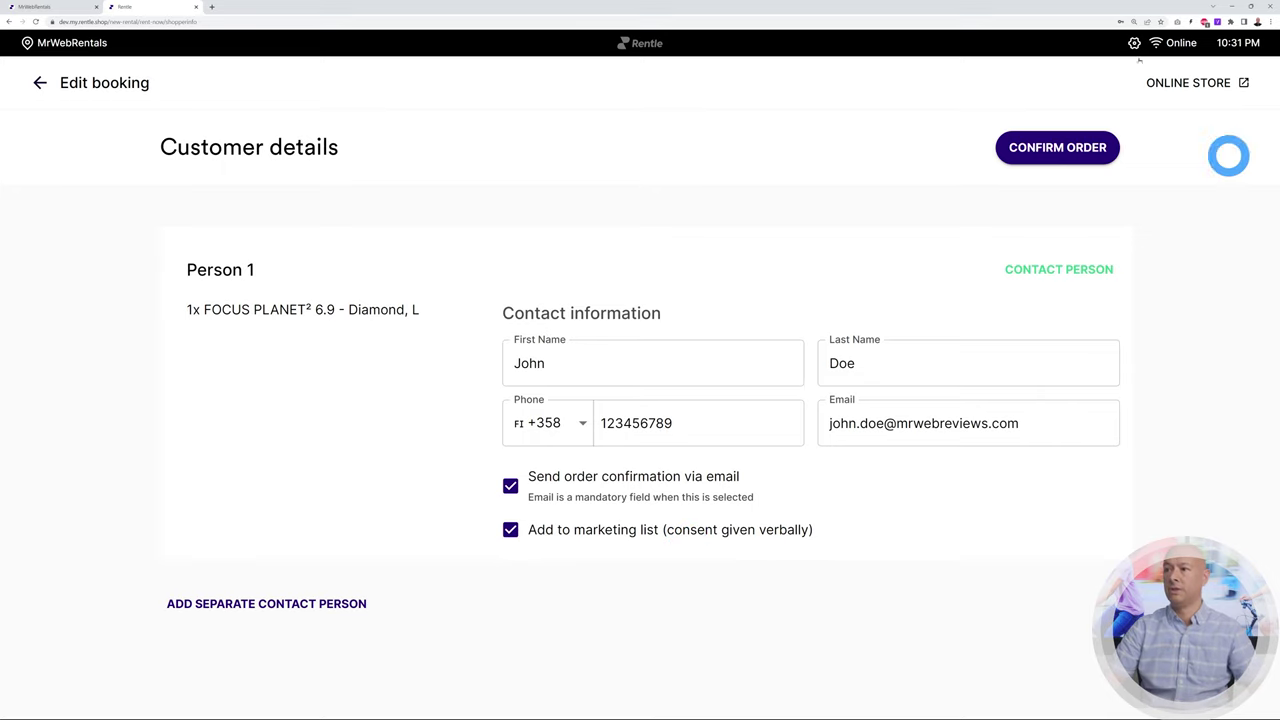
Confirm the order and mark it as paid.
click(1016, 152)
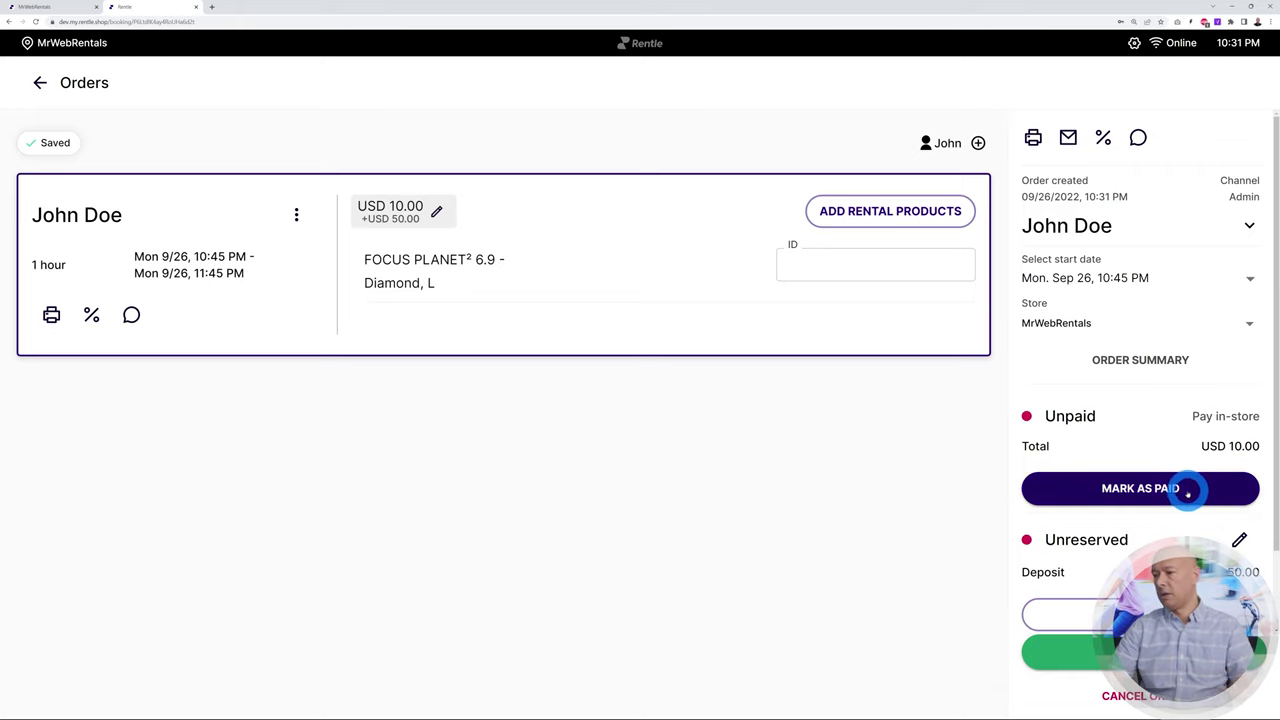
click(1154, 490)
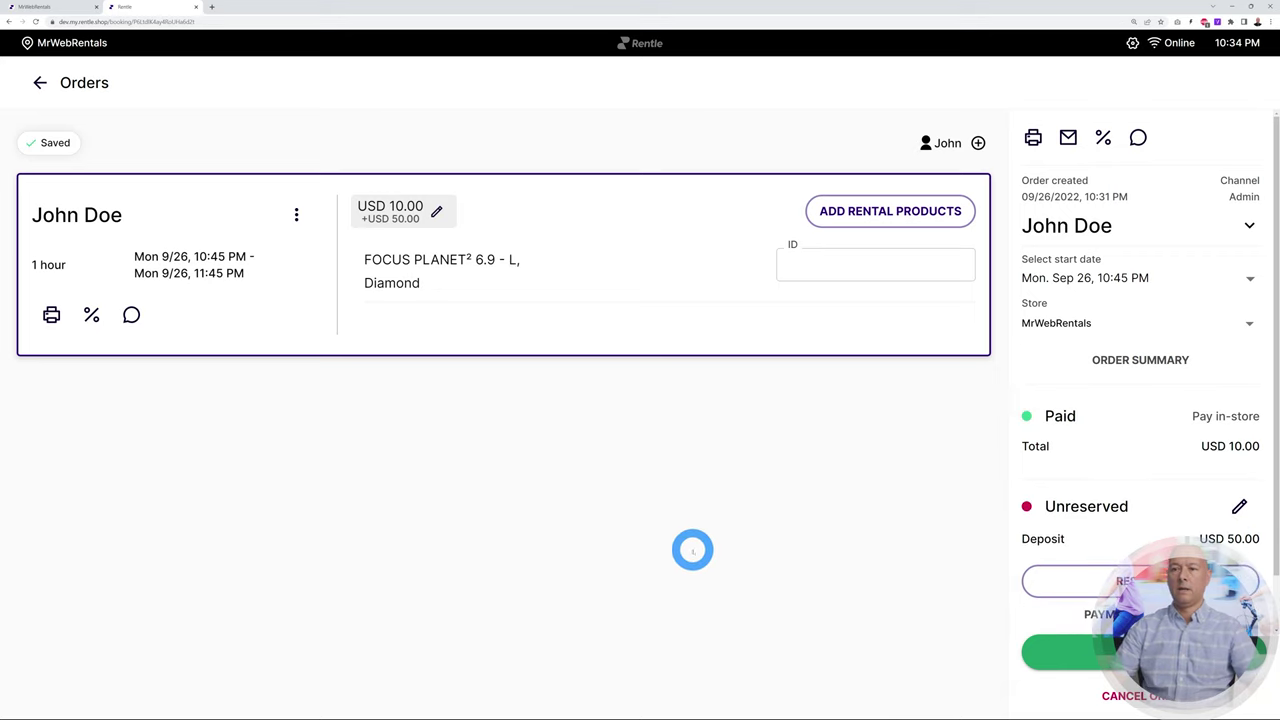
Assign the bike with ID FO-PL-3 to the order and start the rental.
click(866, 264)
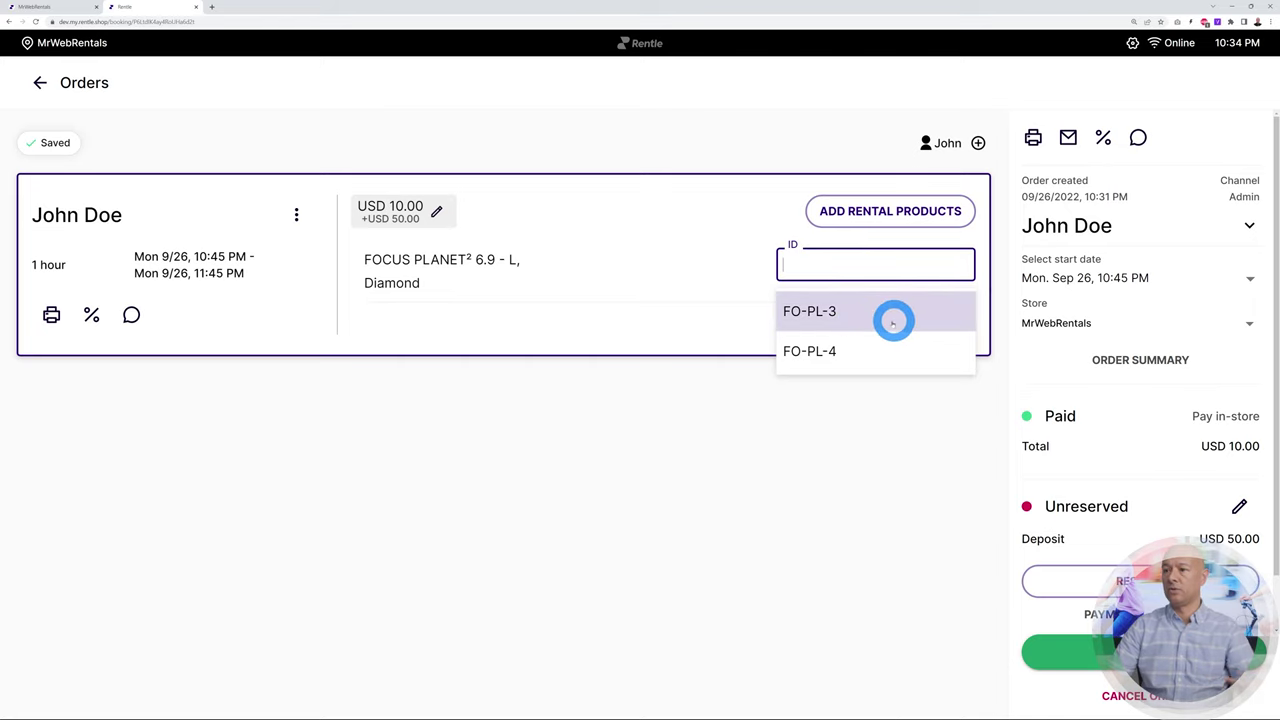
click(834, 311)
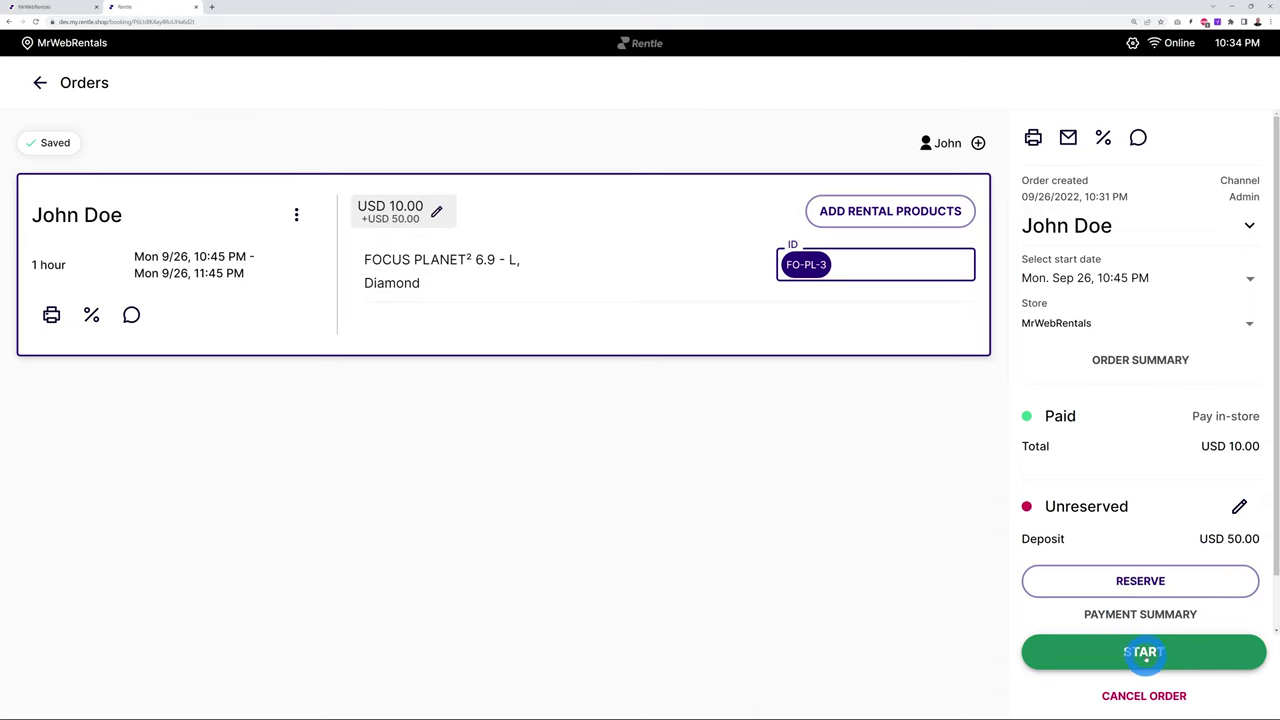
click(1146, 655)
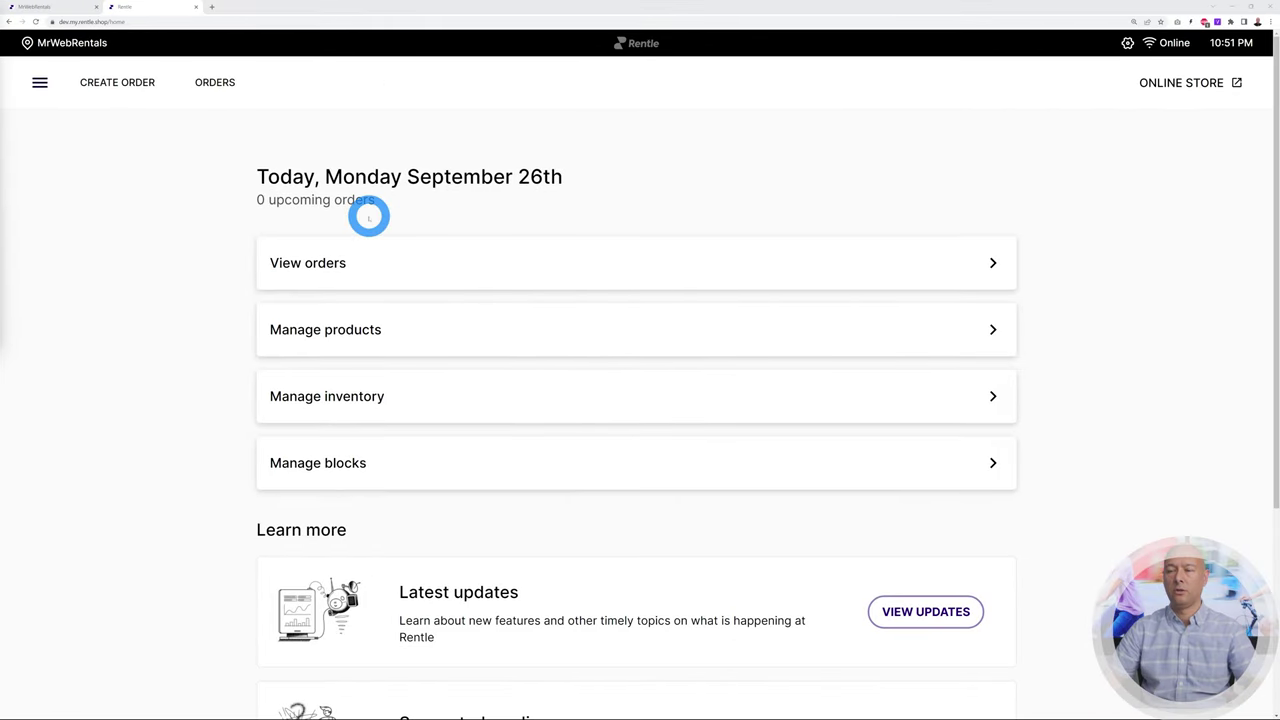
Switch to the online store and look over its homepage banner and category images.
click(43, 8)
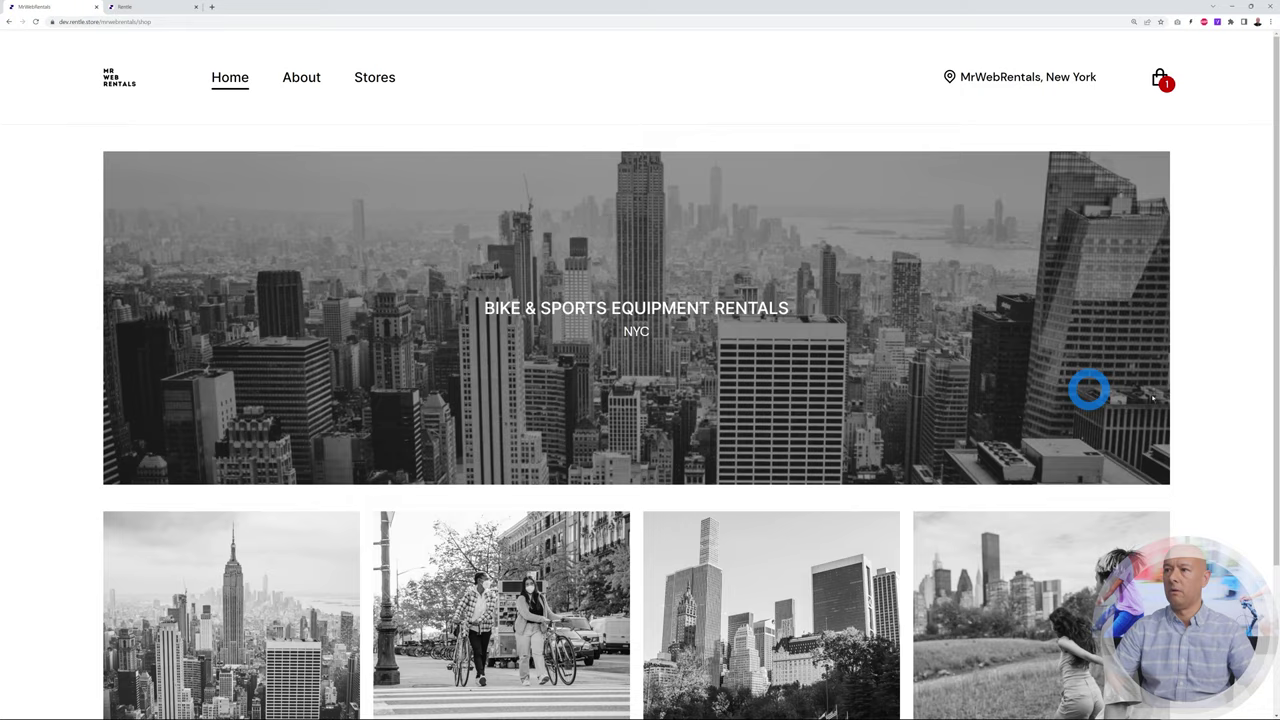
scroll(1229, 391, down, 1)
scroll(1230, 392, down, 1)
scroll(1230, 392, up, 1)
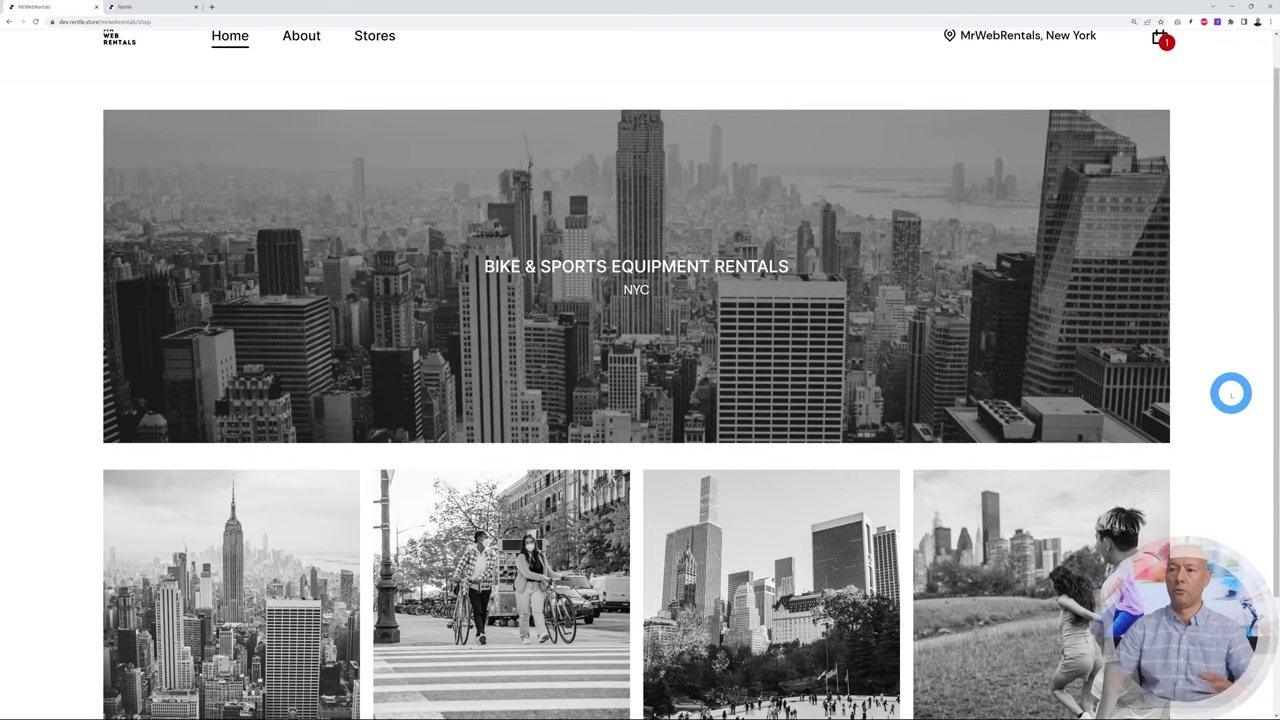
scroll(1230, 392, up, 1)
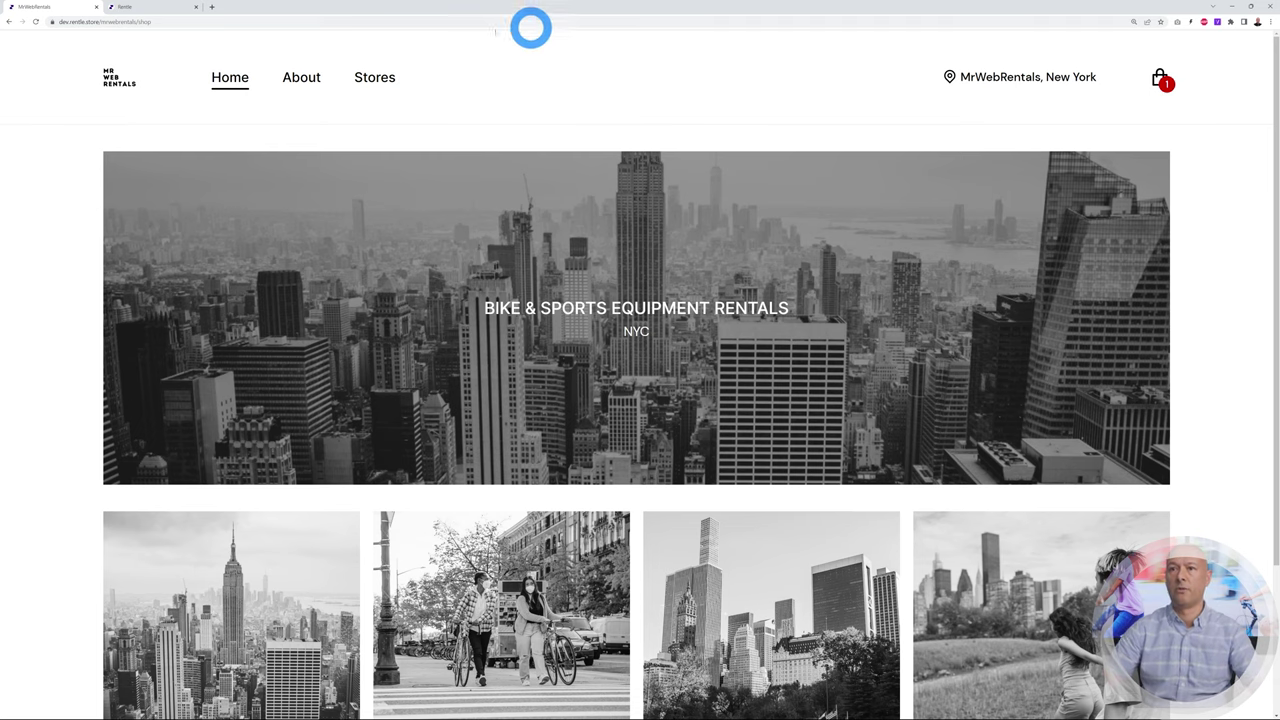
Return to the Rentle admin and open the online store's appearance customization in the store settings.
click(150, 7)
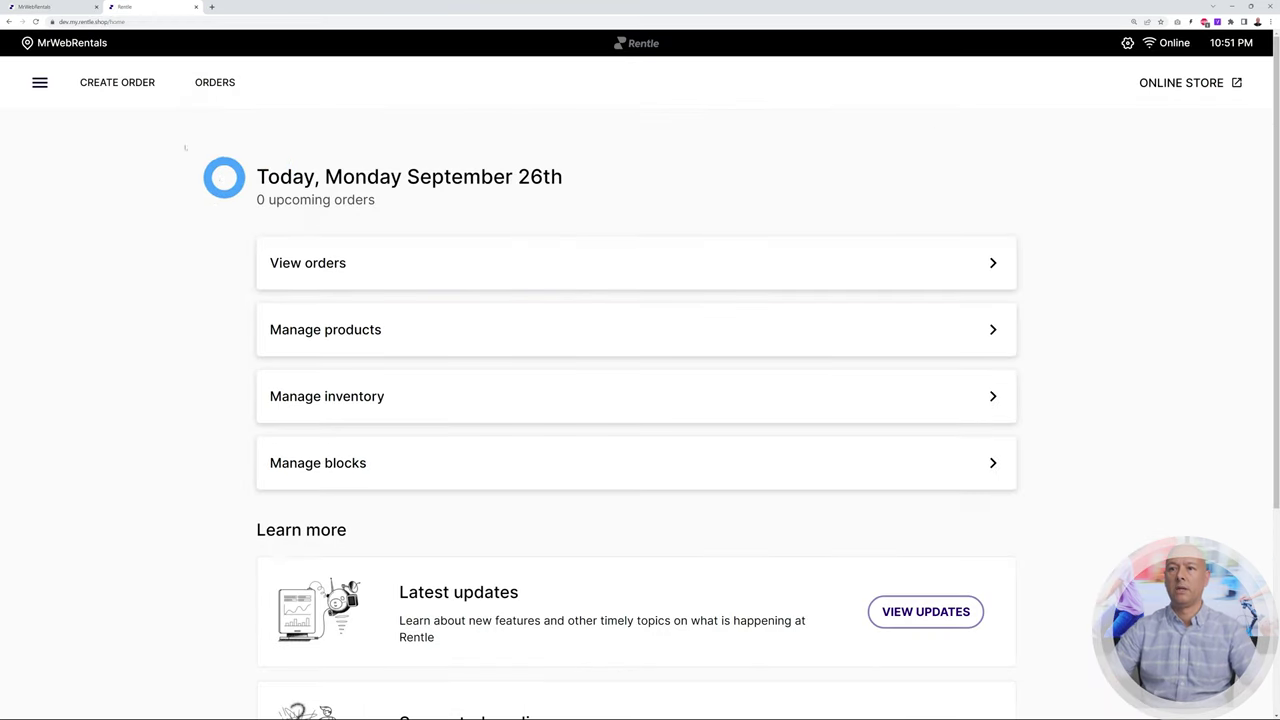
click(40, 82)
click(82, 402)
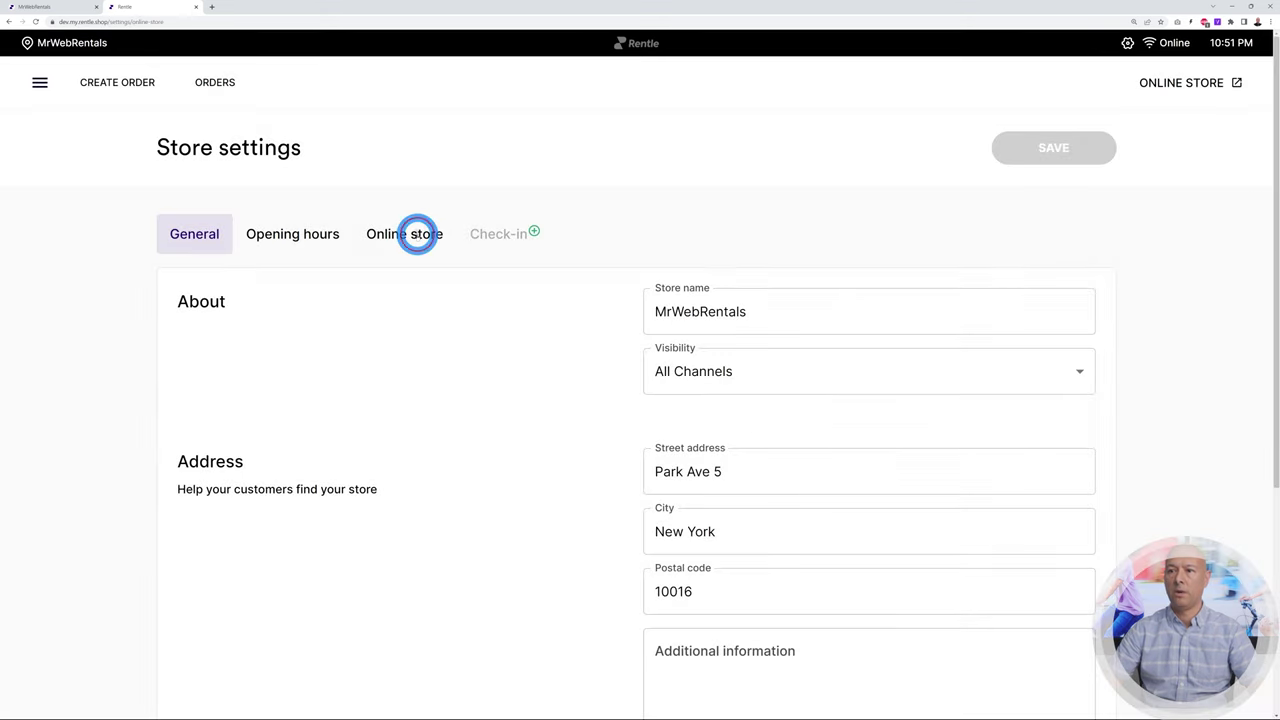
click(415, 230)
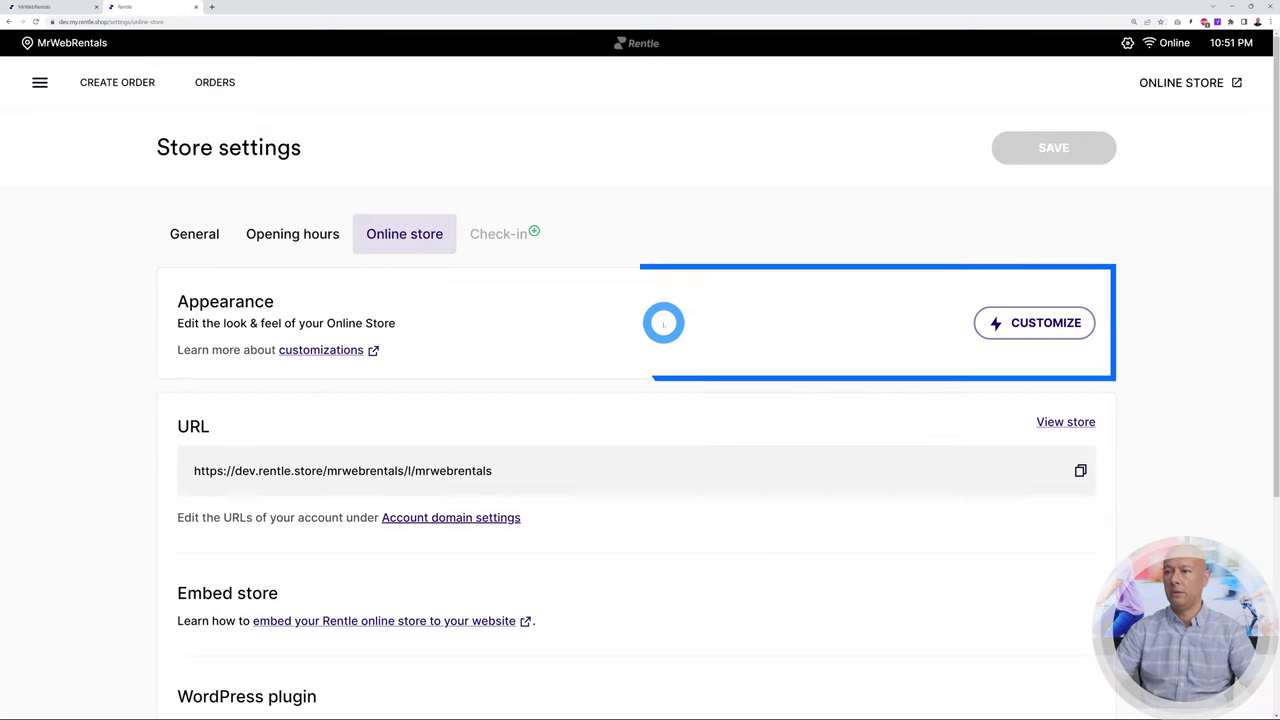
click(1006, 321)
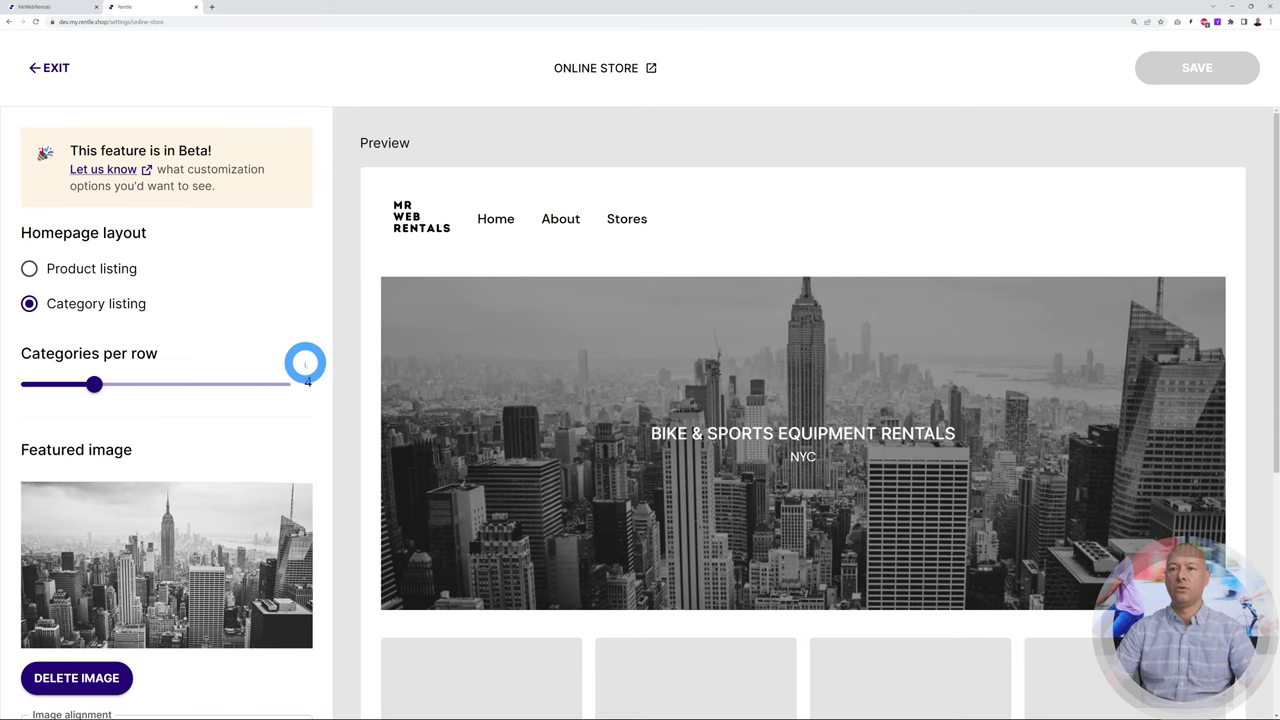
Try the Product listing homepage layout, return to Category listing and review its featured image settings.
click(29, 268)
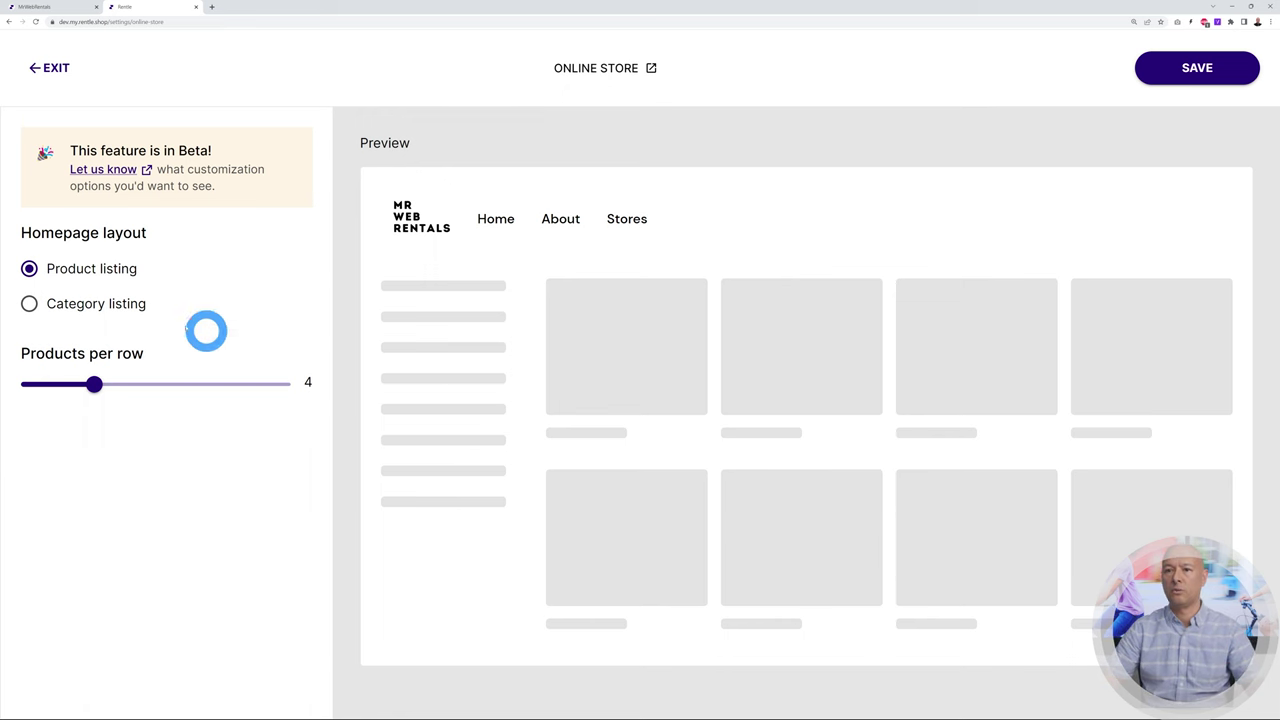
click(30, 302)
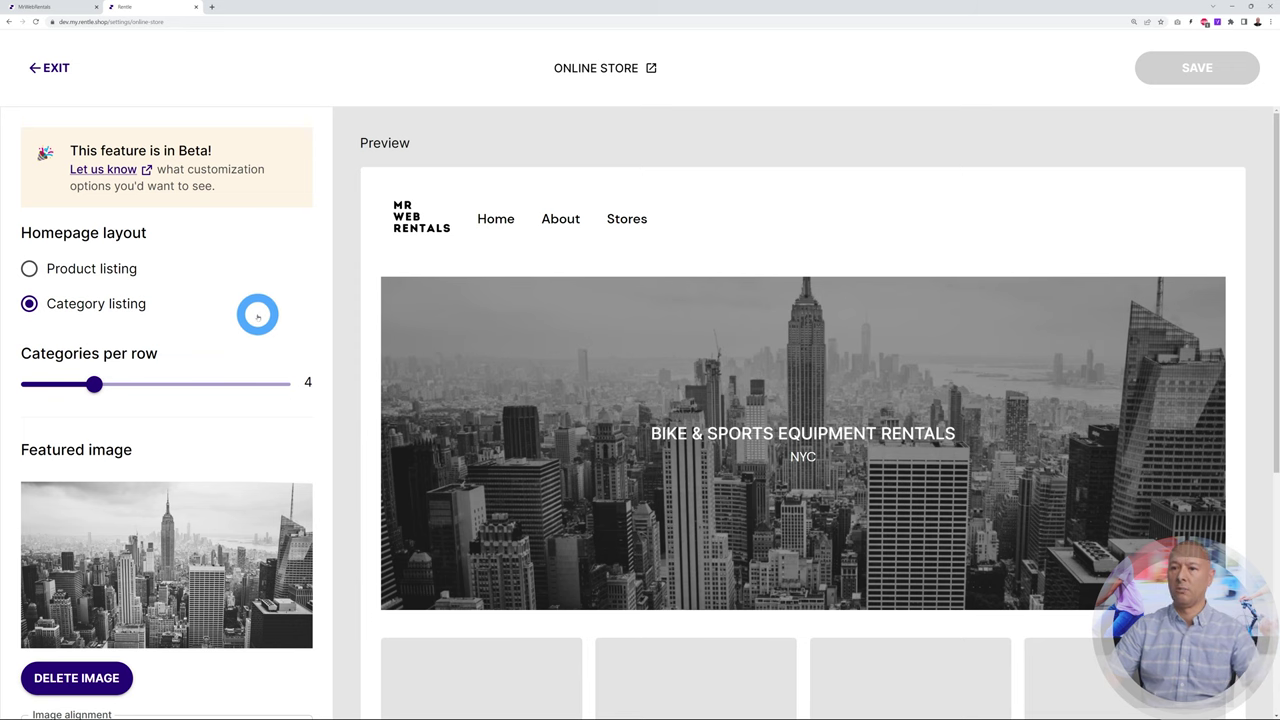
scroll(329, 309, down, 2)
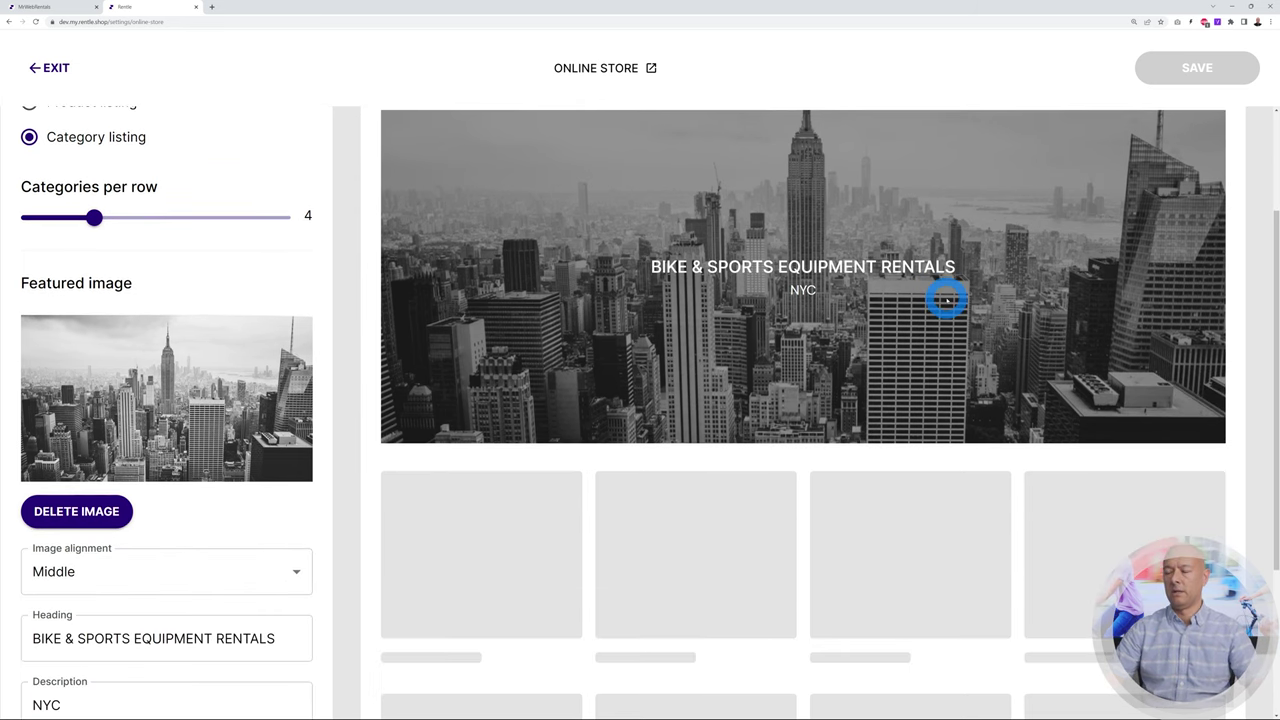
scroll(945, 298, down, 1)
scroll(650, 566, up, 3)
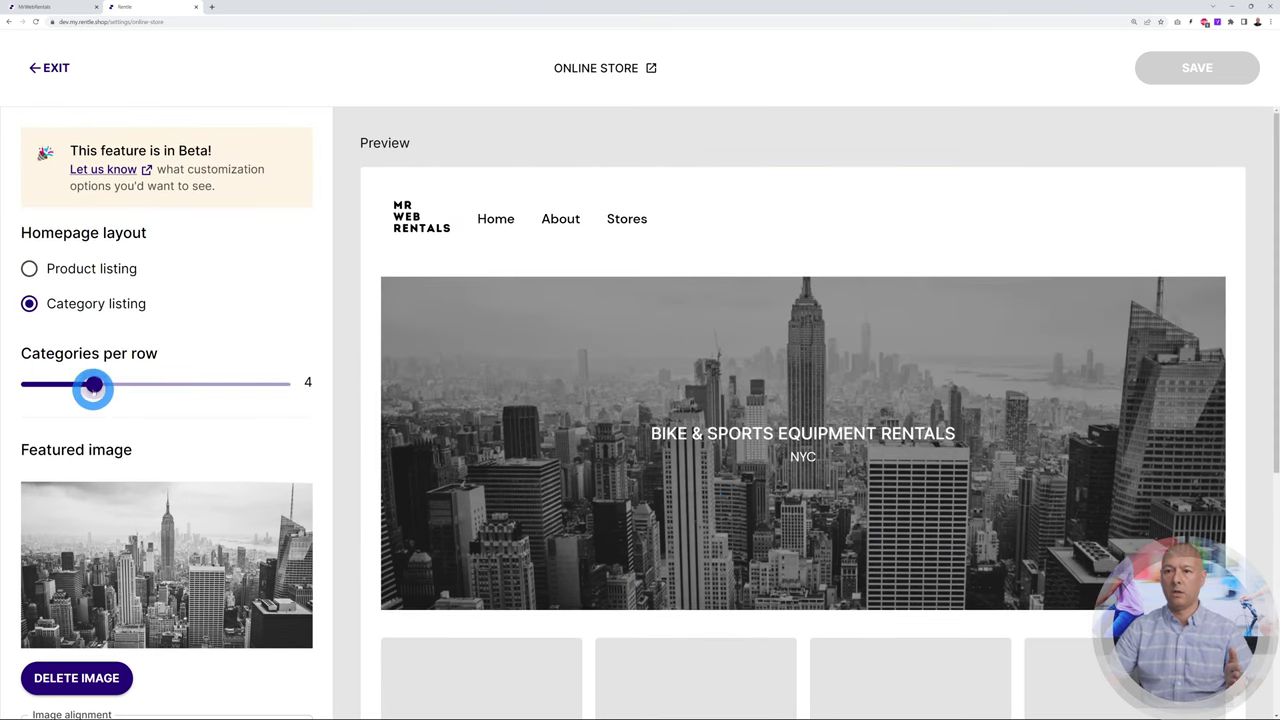
Set the homepage's categories per row to 3 and review the layout in the preview.
drag(93, 385, 70, 385)
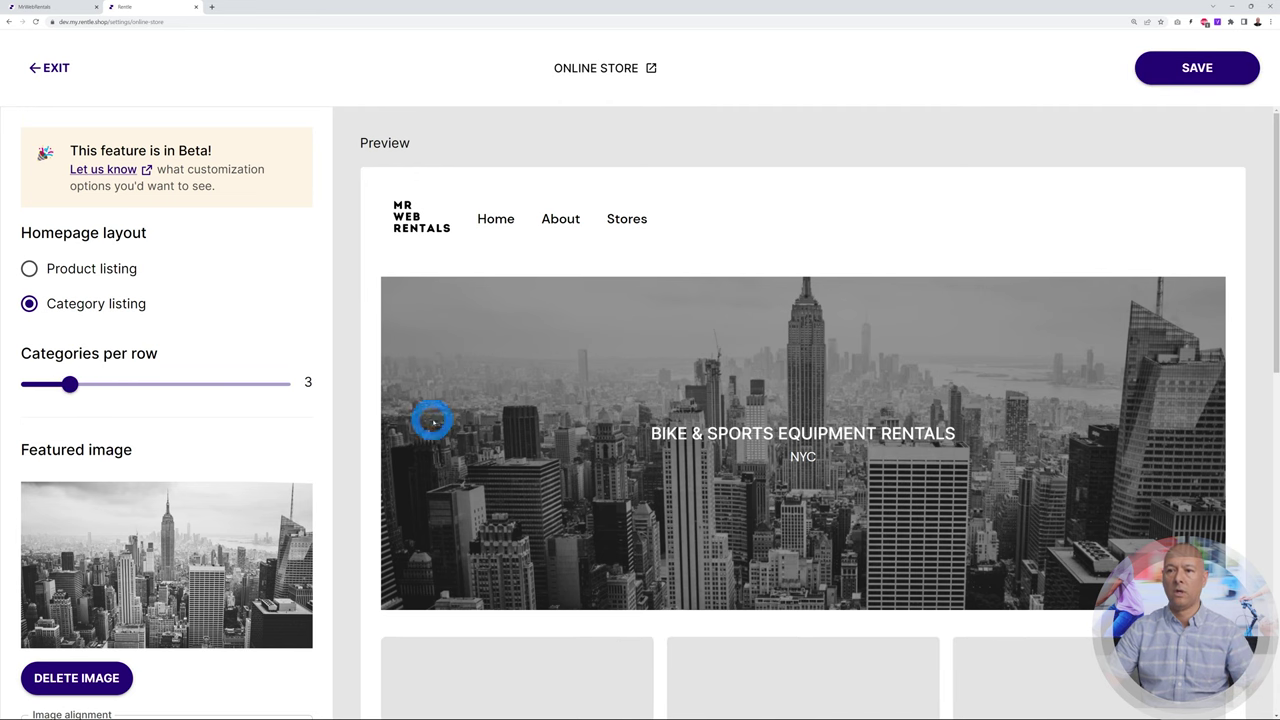
scroll(429, 427, down, 4)
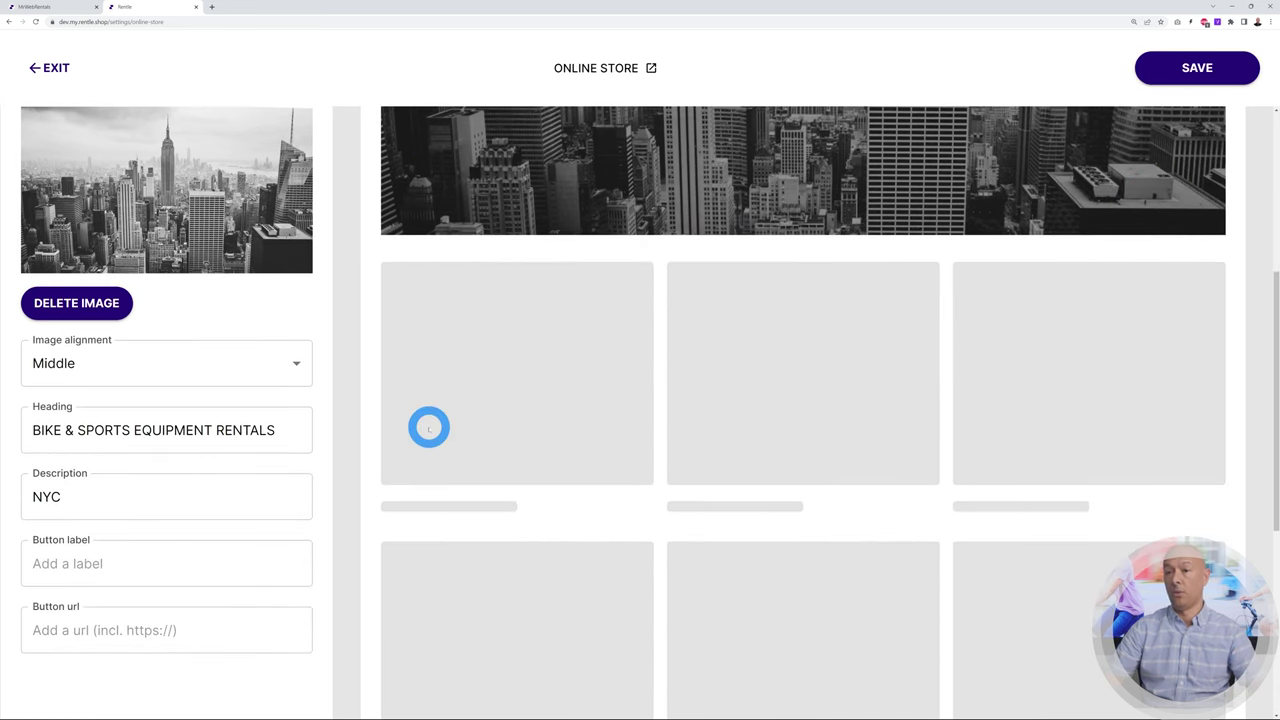
scroll(429, 427, up, 3)
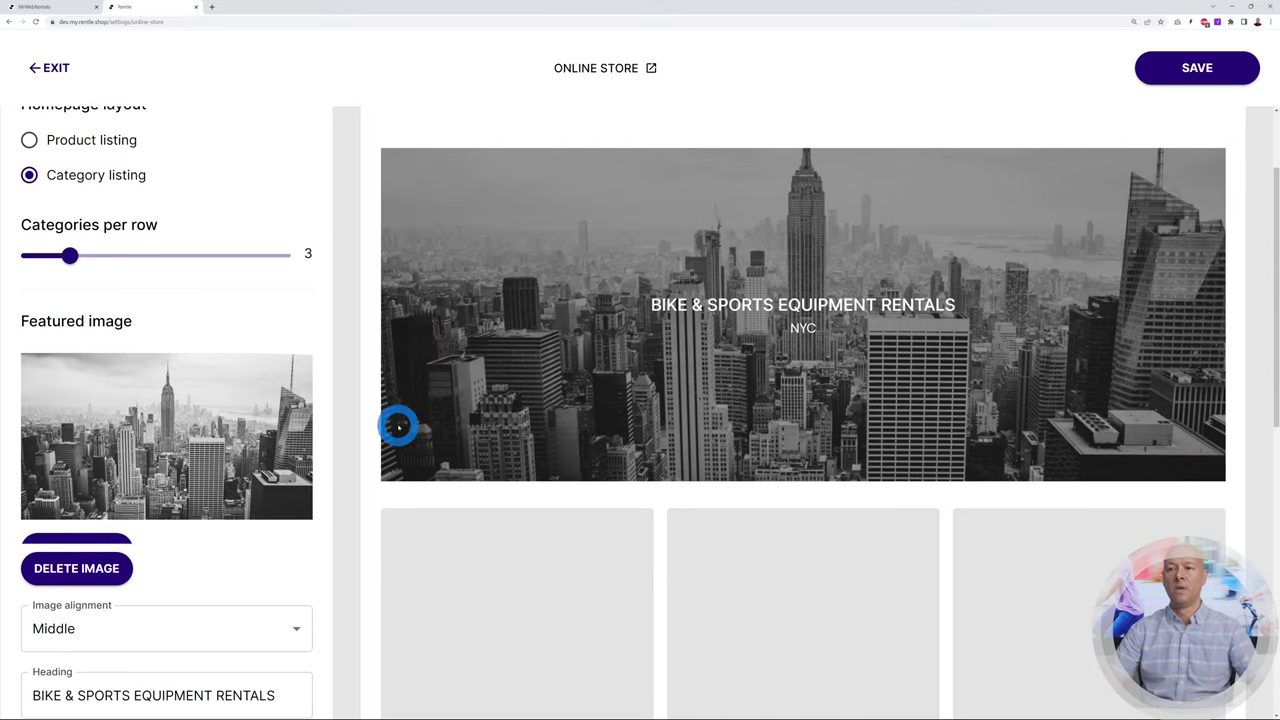
scroll(398, 427, down, 1)
scroll(722, 388, up, 1)
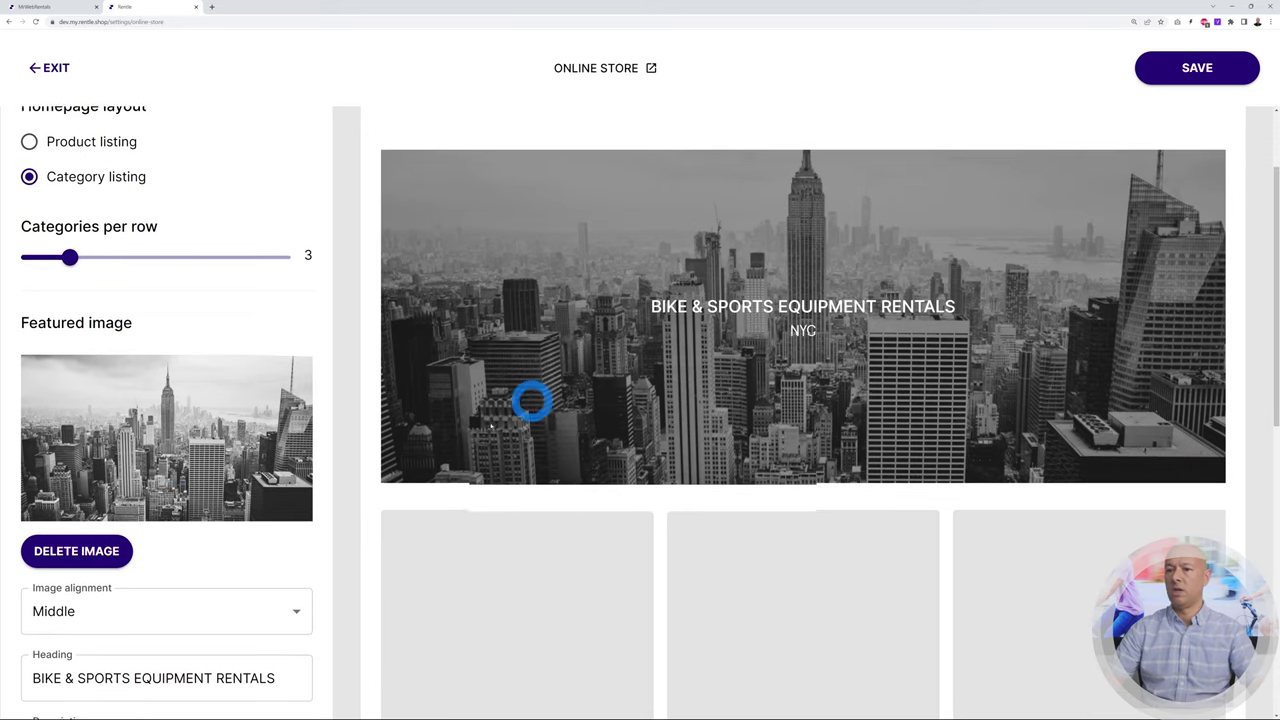
Replace the homepage's featured image with __Electric-Bikes-Central-Park-Tour.jpg and save the store customization.
click(100, 556)
click(183, 443)
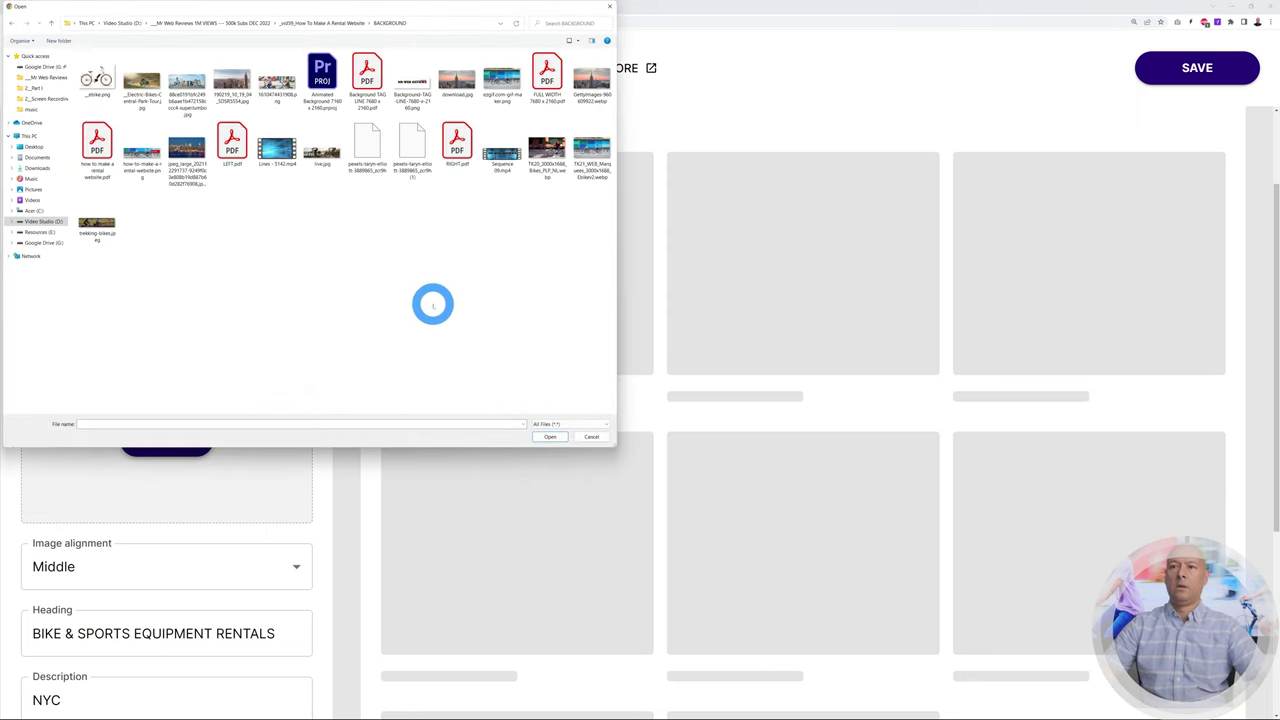
click(149, 80)
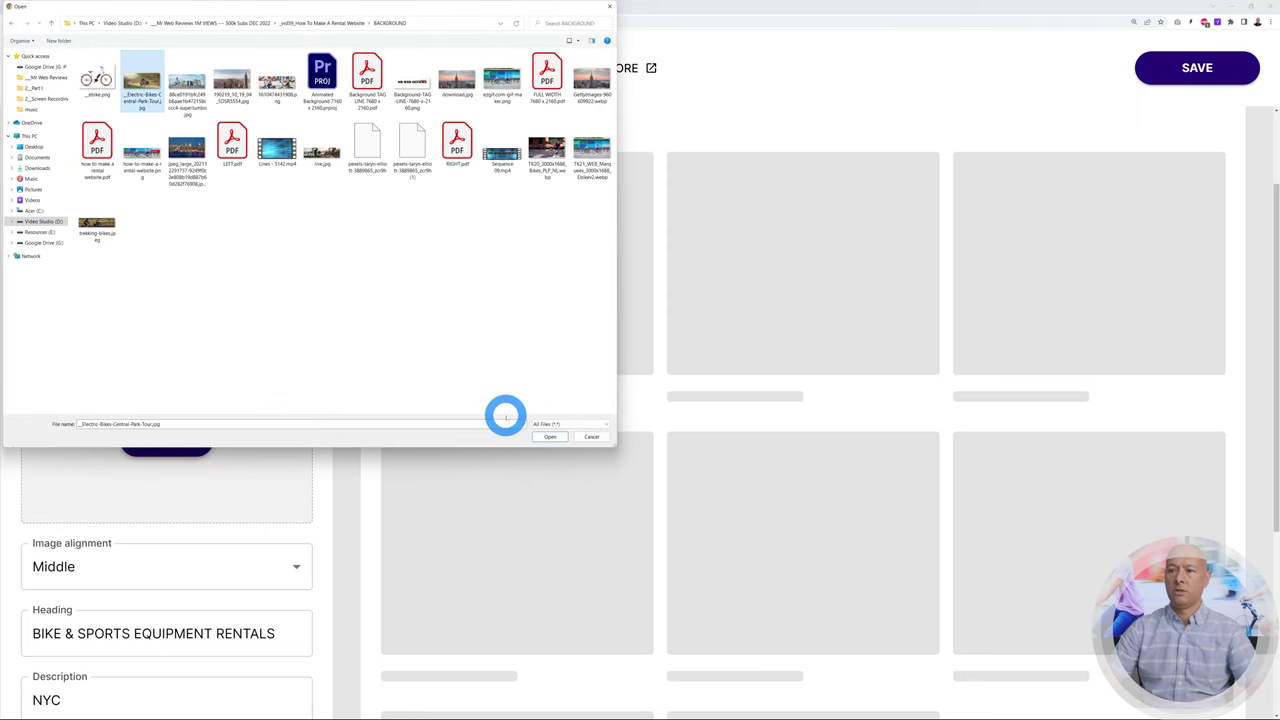
click(550, 436)
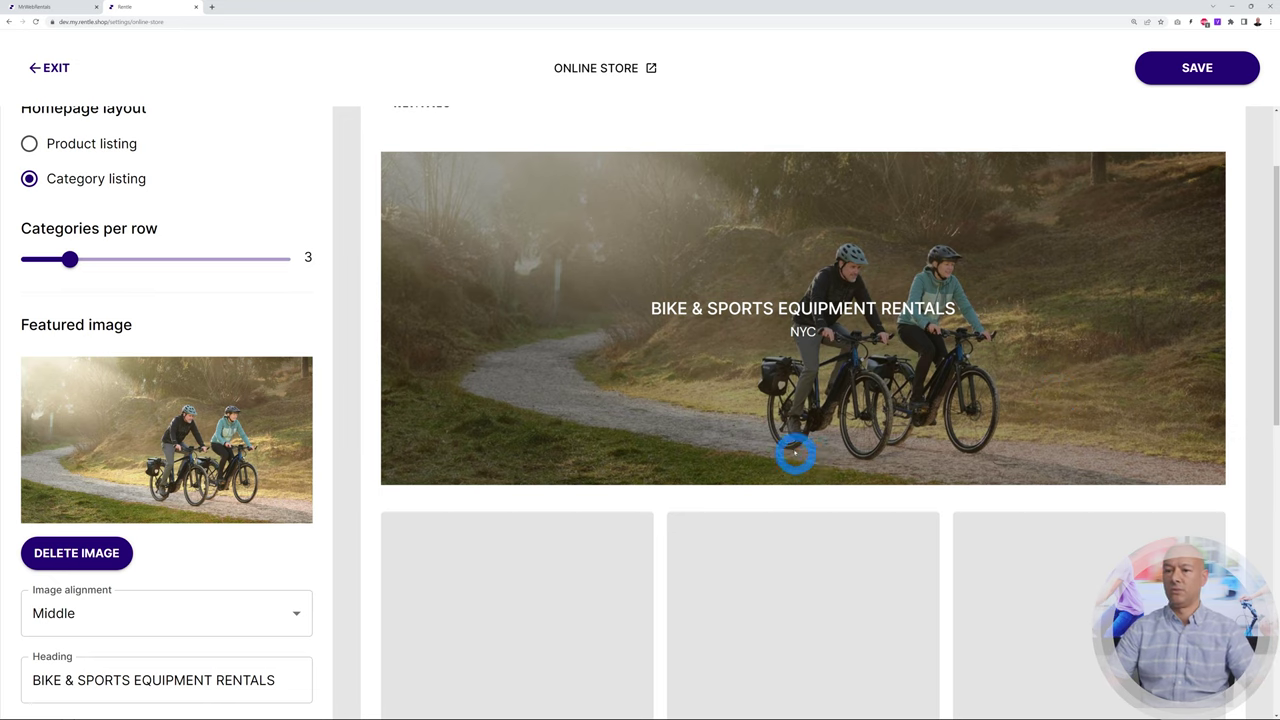
click(1200, 66)
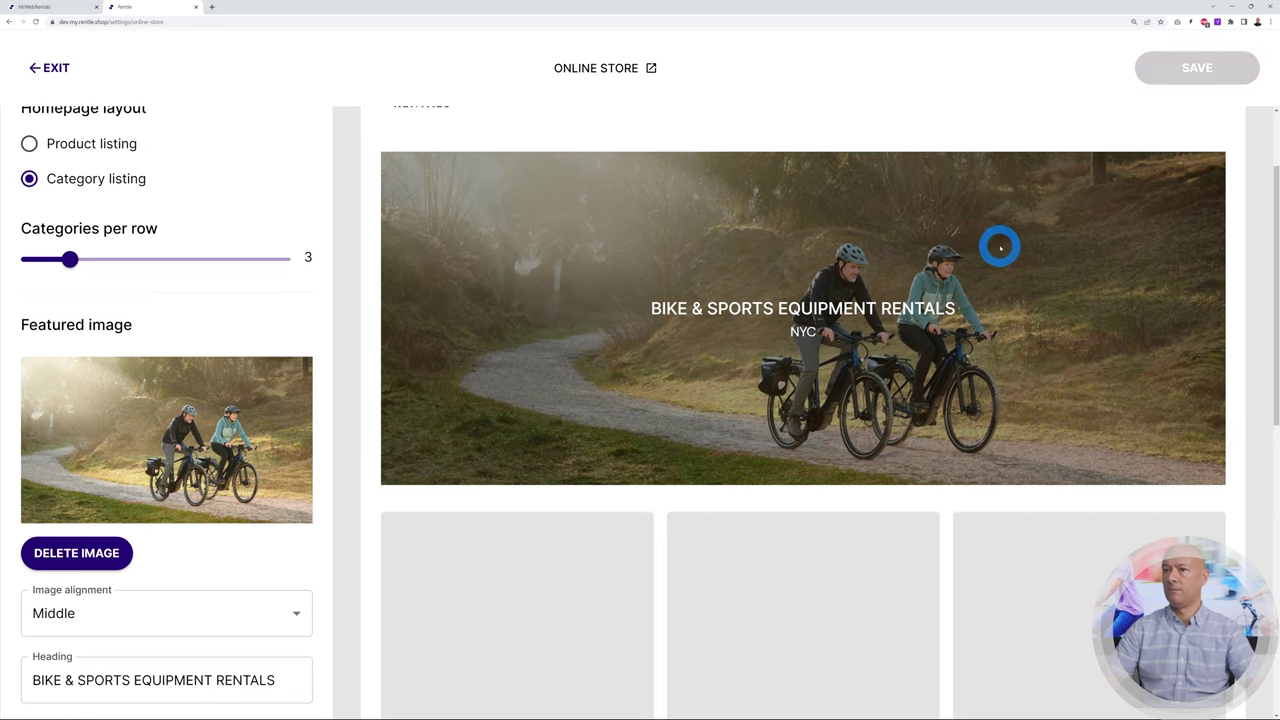
Switch to the online store and review the homepage's new banner and its category layout.
click(50, 7)
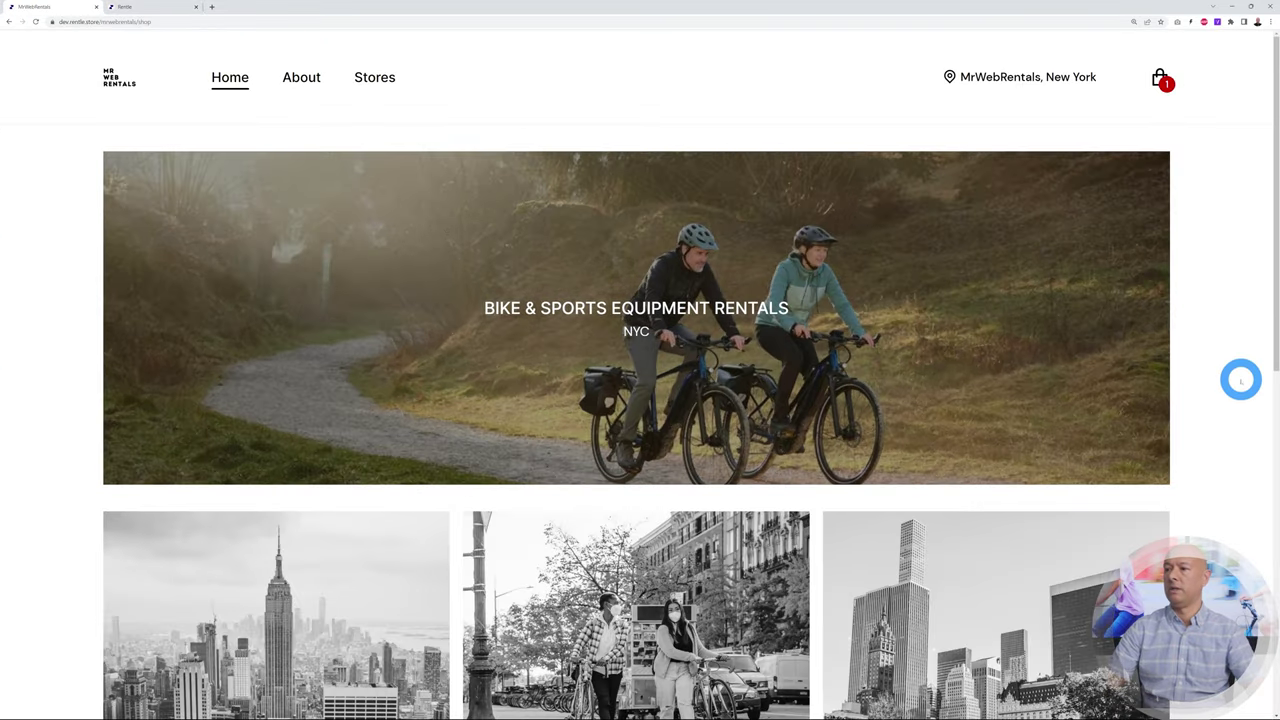
scroll(1218, 477, down, 1)
scroll(1218, 477, down, 3)
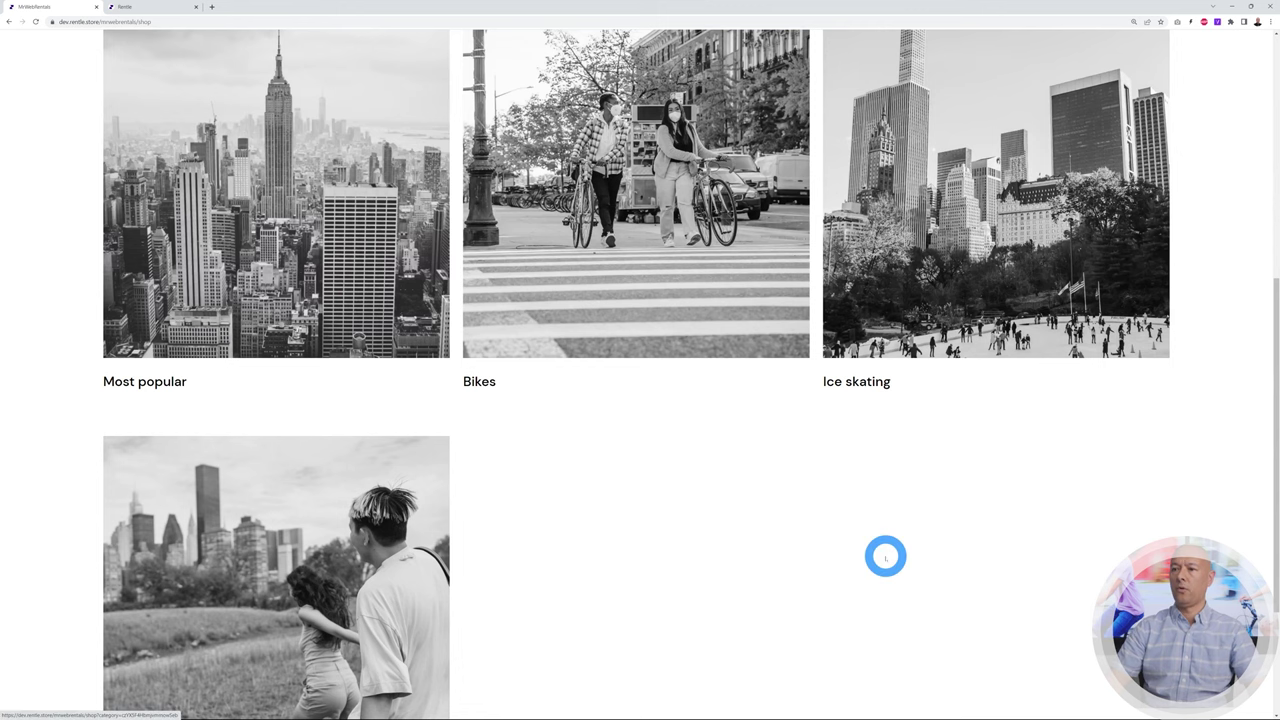
scroll(1232, 553, up, 1)
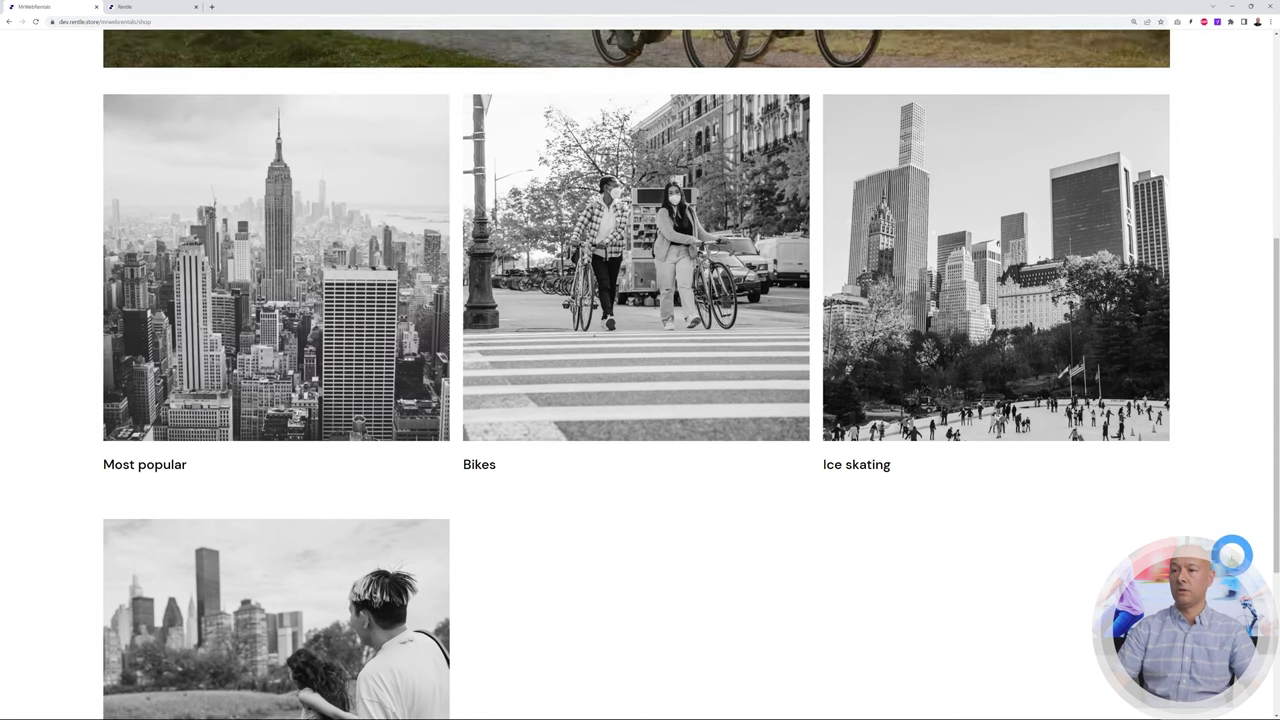
scroll(1232, 553, down, 2)
scroll(1232, 553, up, 3)
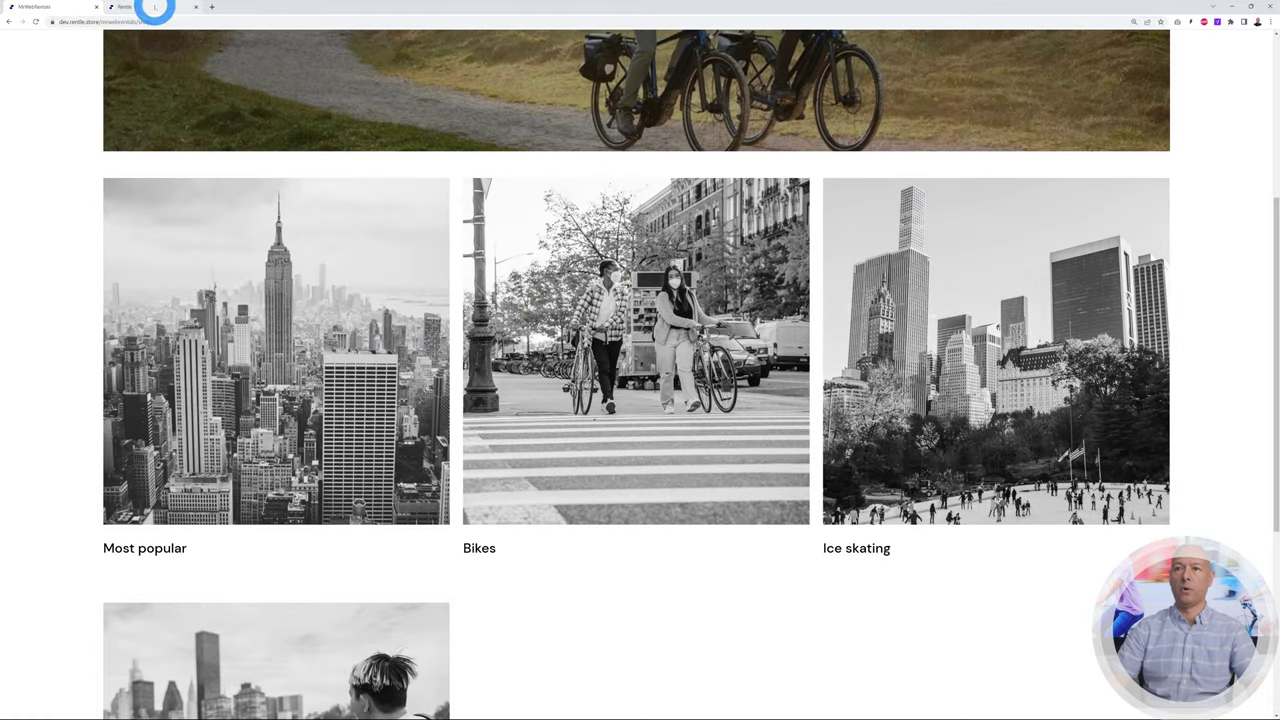
Set the homepage's categories per row to 4 in the Rentle admin, save, and reload the online store homepage.
click(150, 7)
drag(72, 300, 94, 300)
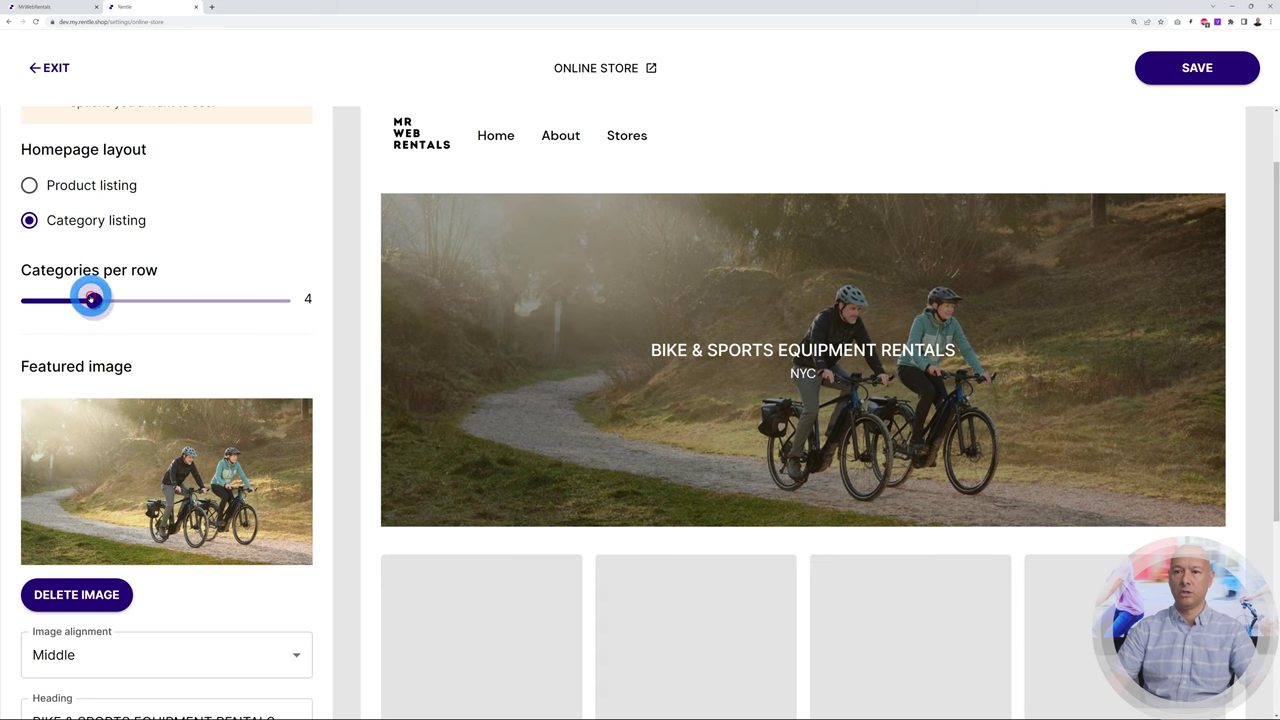
click(1211, 60)
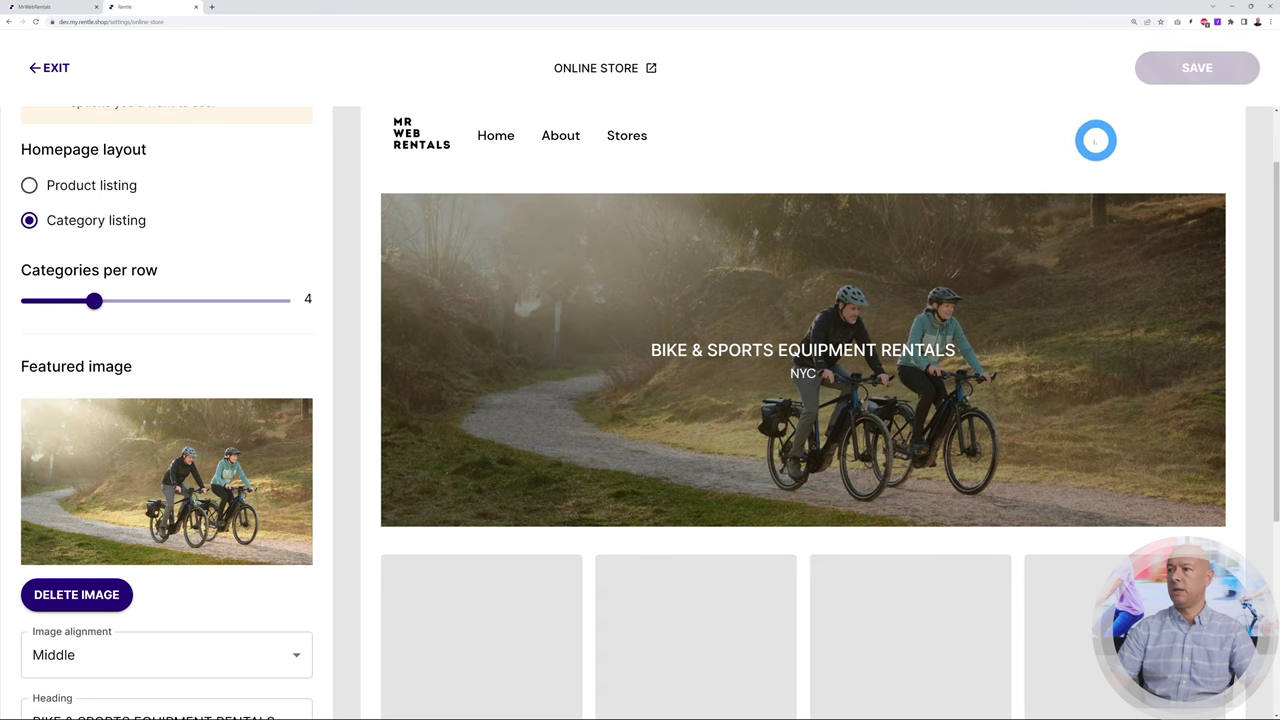
click(45, 7)
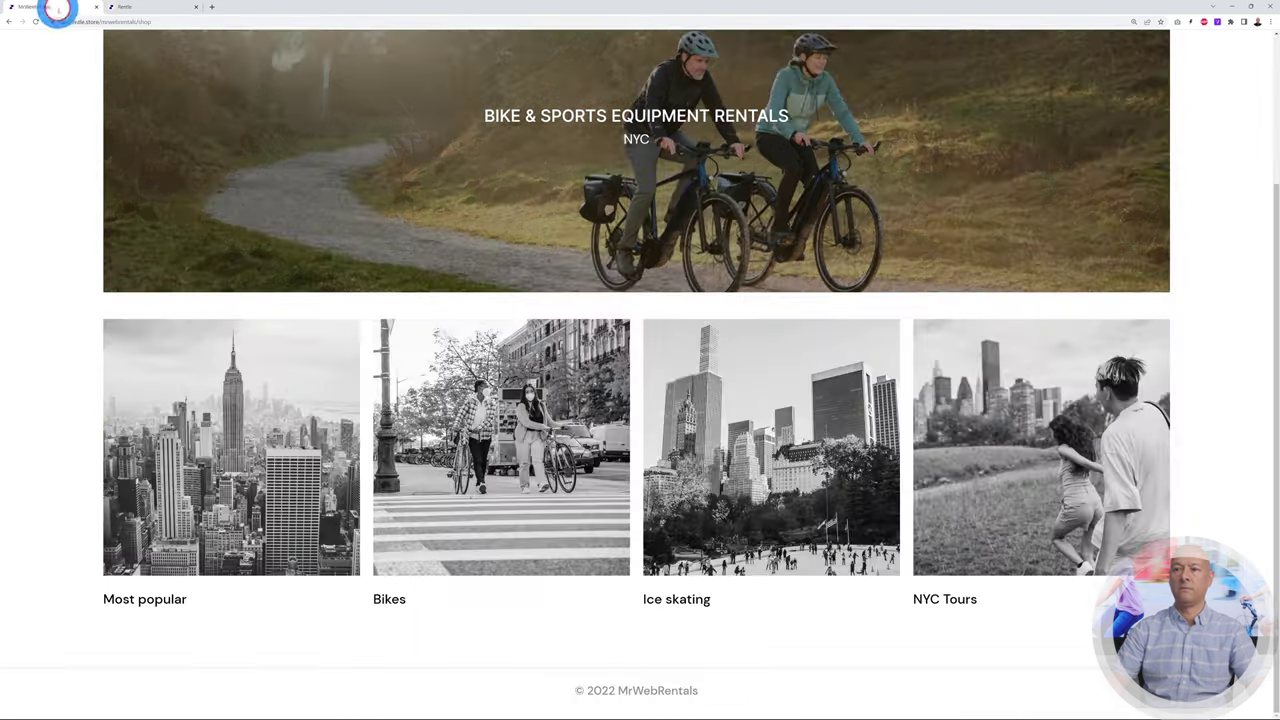
key(F5)
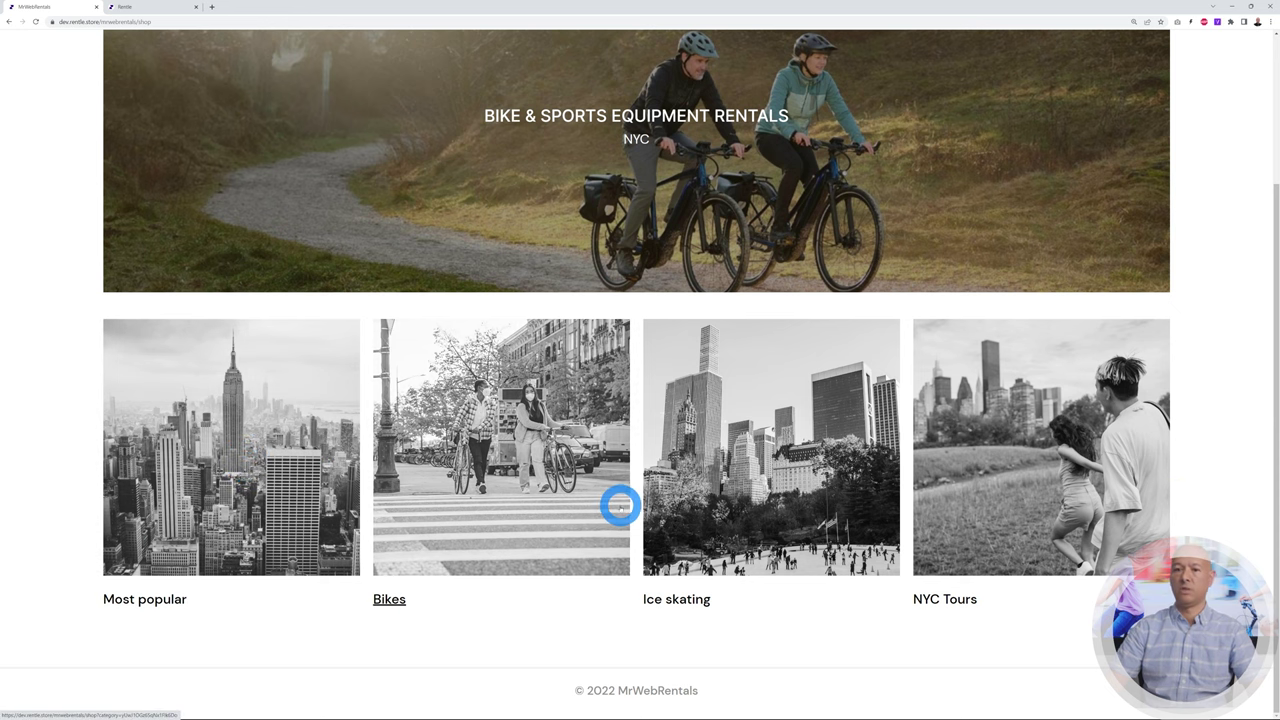
Return to the Rentle admin, exit the store customization and open the catalog's list of categories.
click(140, 7)
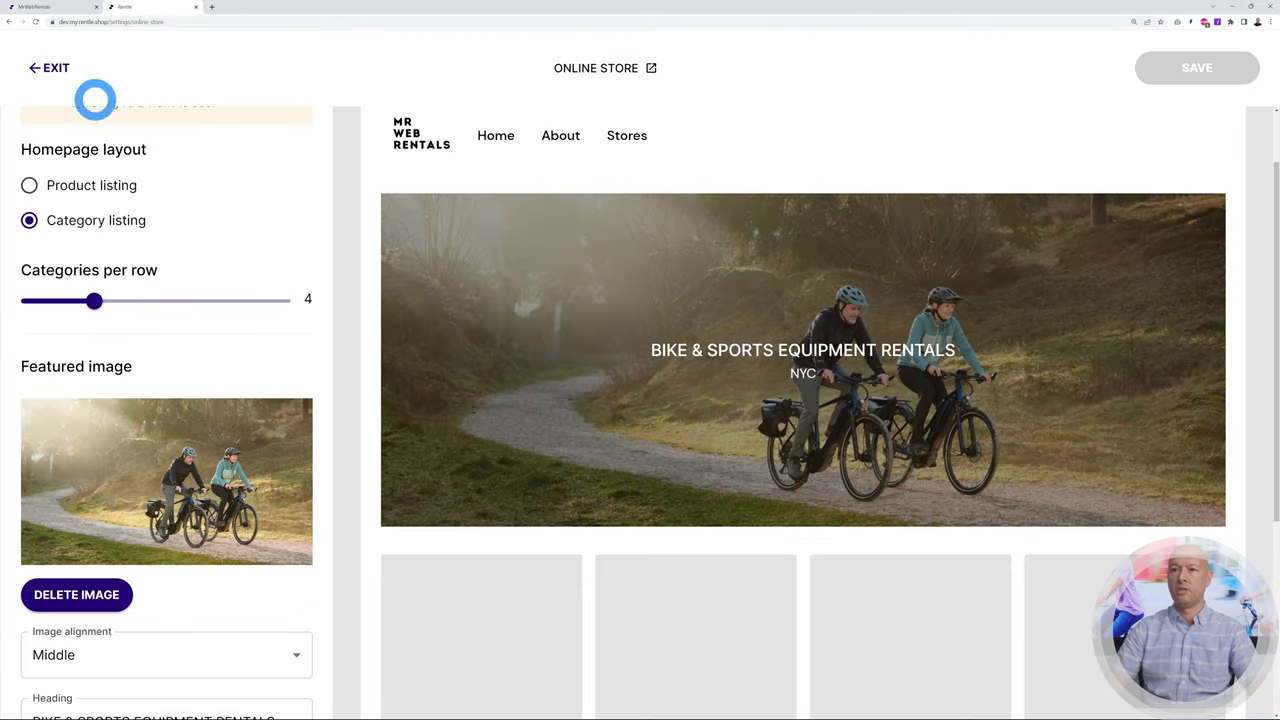
click(35, 66)
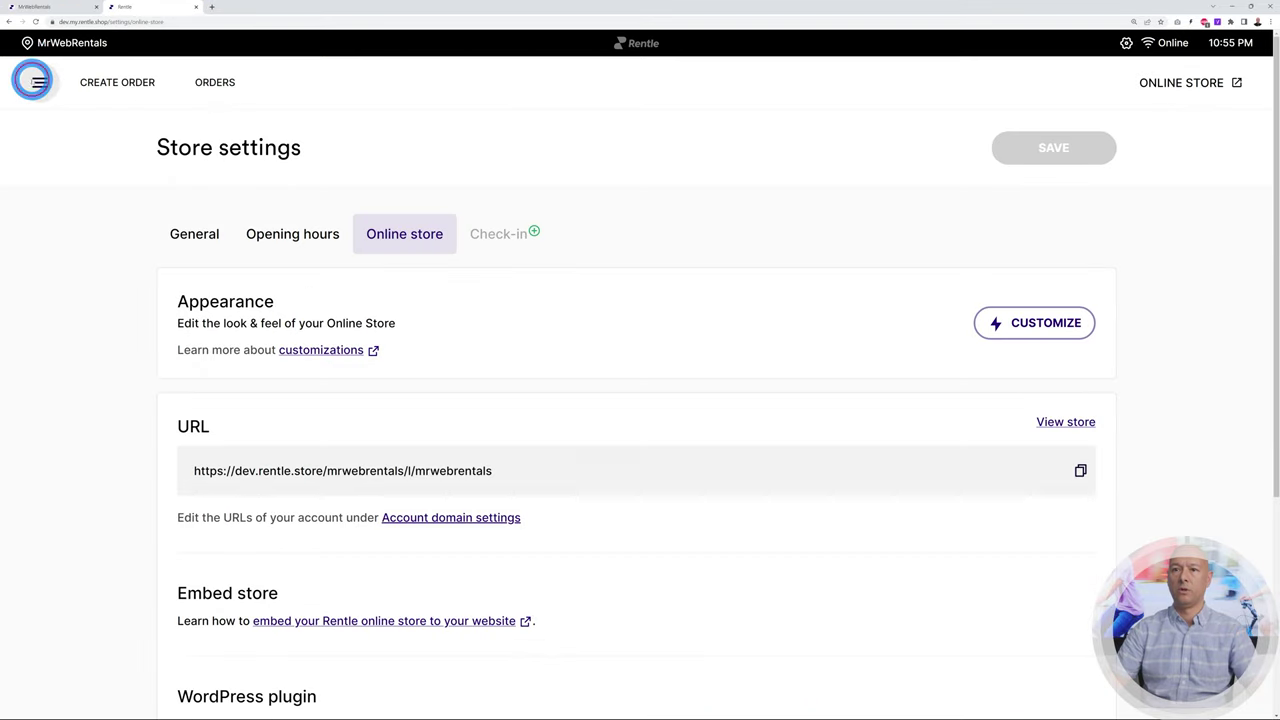
click(36, 73)
click(96, 228)
click(200, 236)
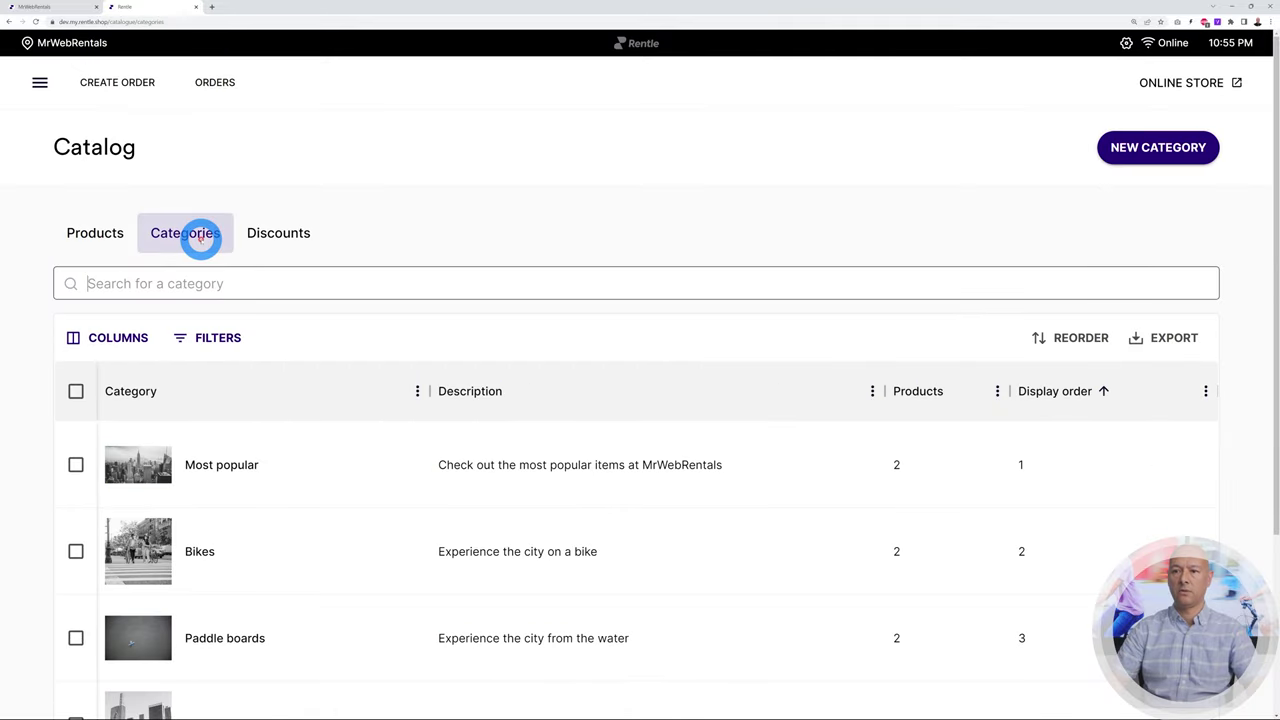
scroll(409, 491, down, 2)
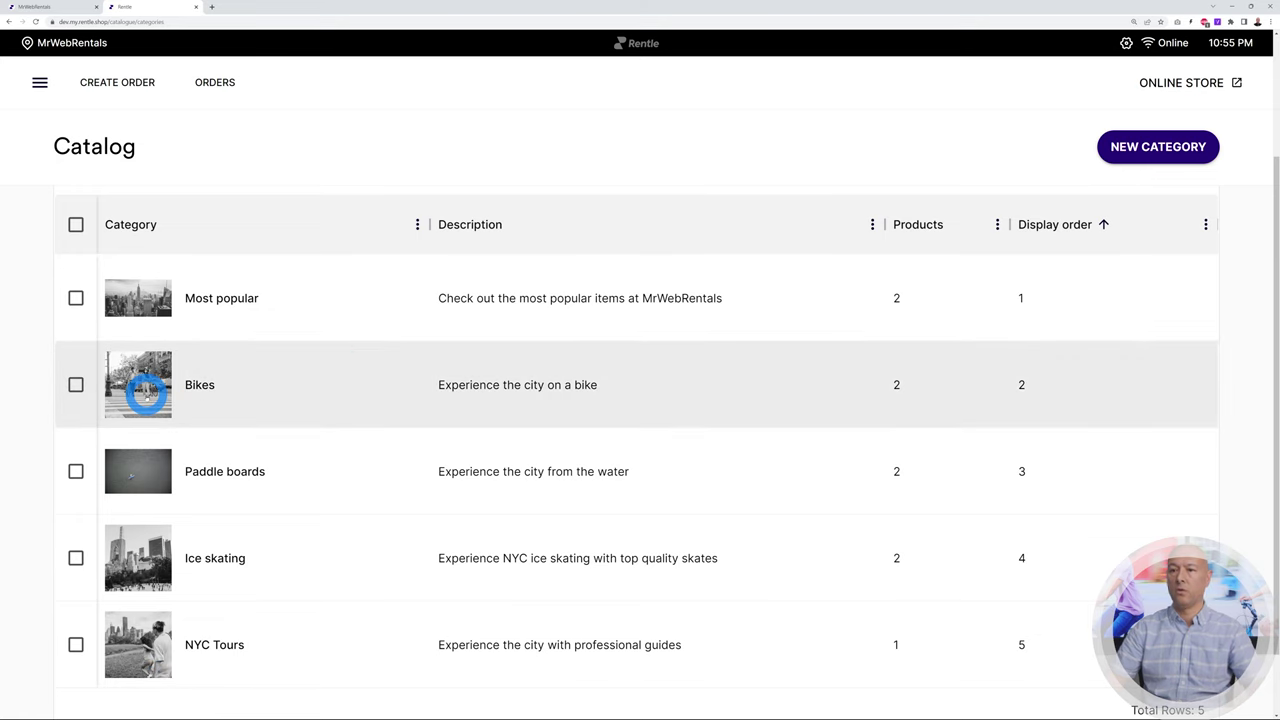
Replace the Bikes category's image with the colour street photo from the image library, save, and return to the category list.
click(145, 393)
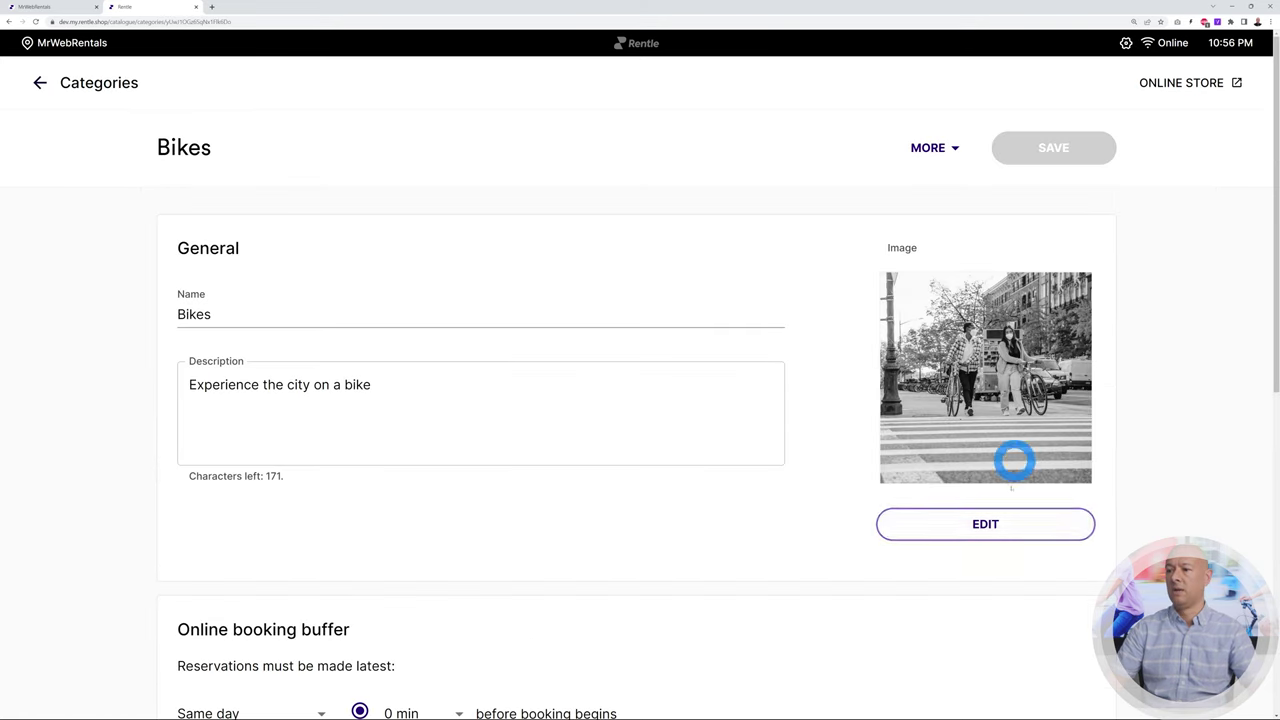
click(996, 528)
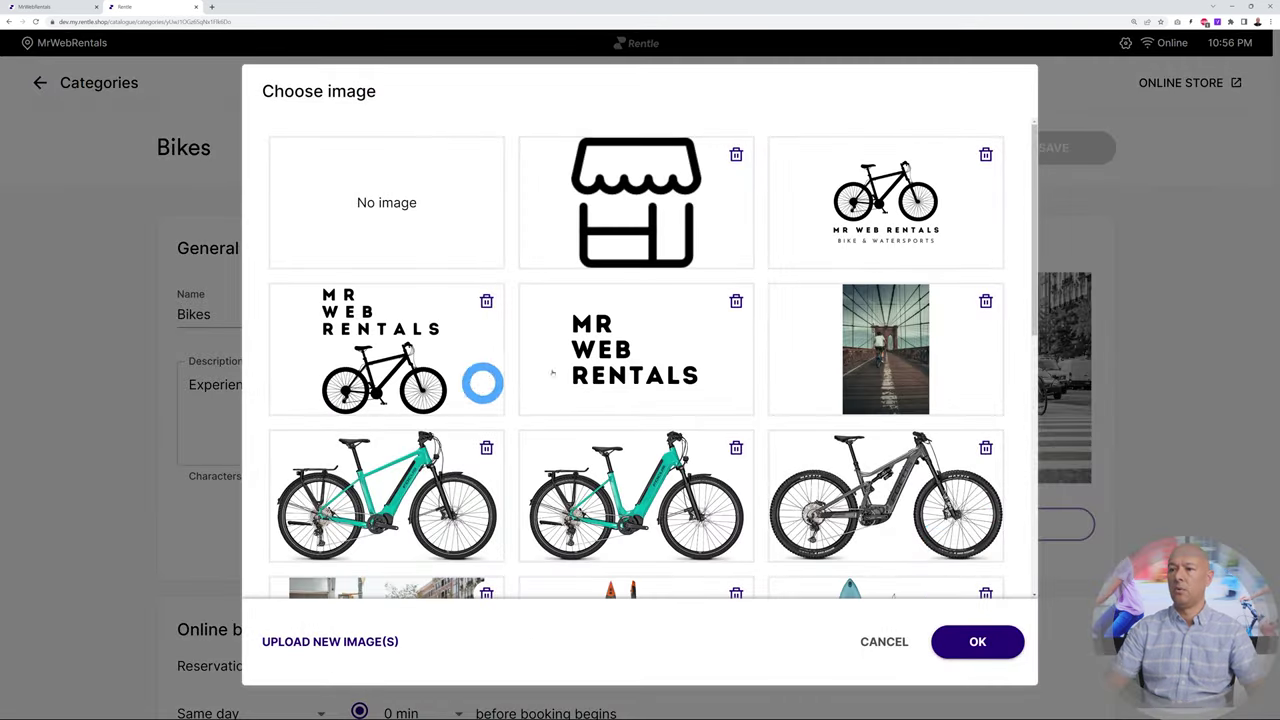
scroll(679, 425, down, 2)
click(379, 490)
click(977, 641)
click(1060, 147)
click(41, 84)
scroll(591, 474, down, 2)
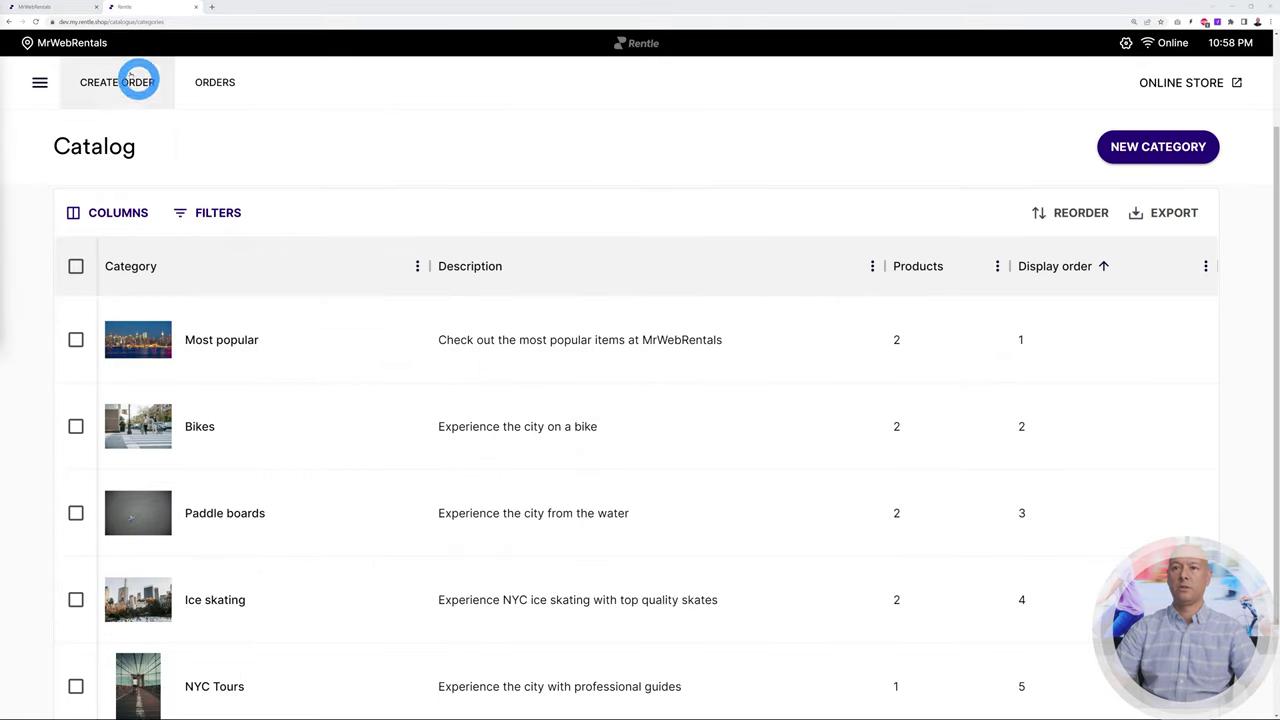
Switch to the online store and check the category images on its homepage.
click(62, 8)
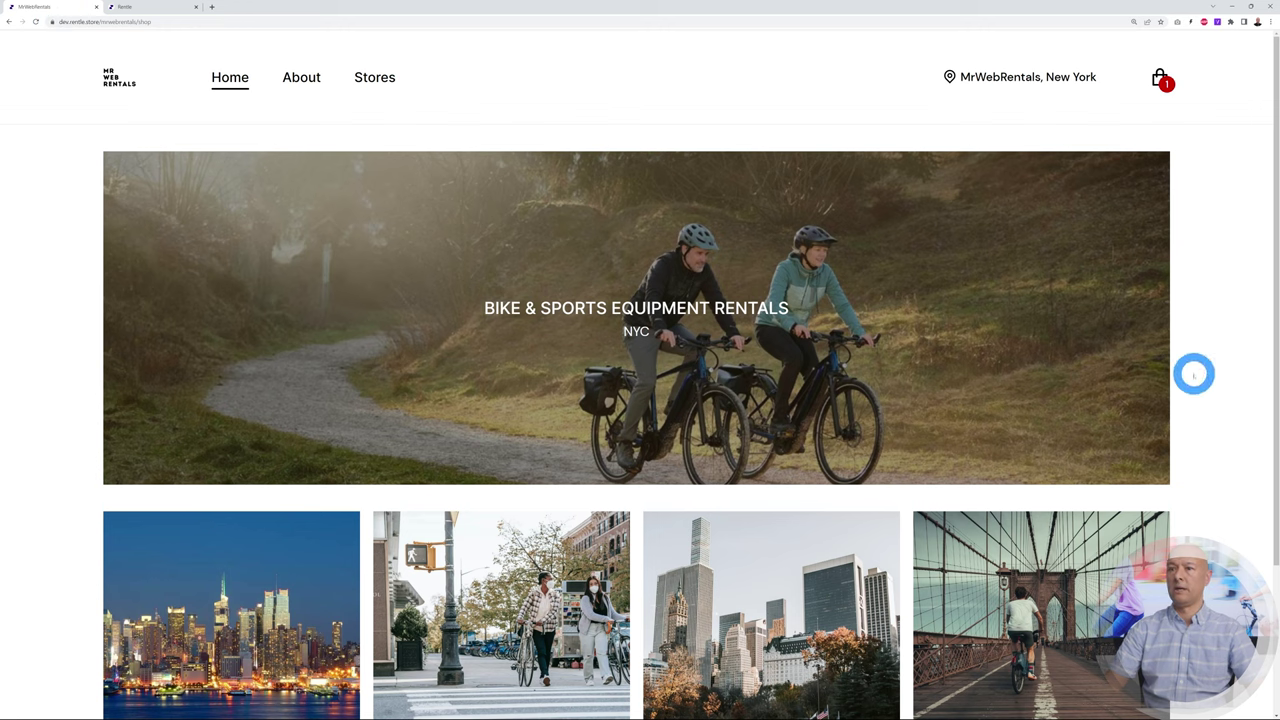
scroll(1193, 374, down, 1)
scroll(1193, 374, down, 1)
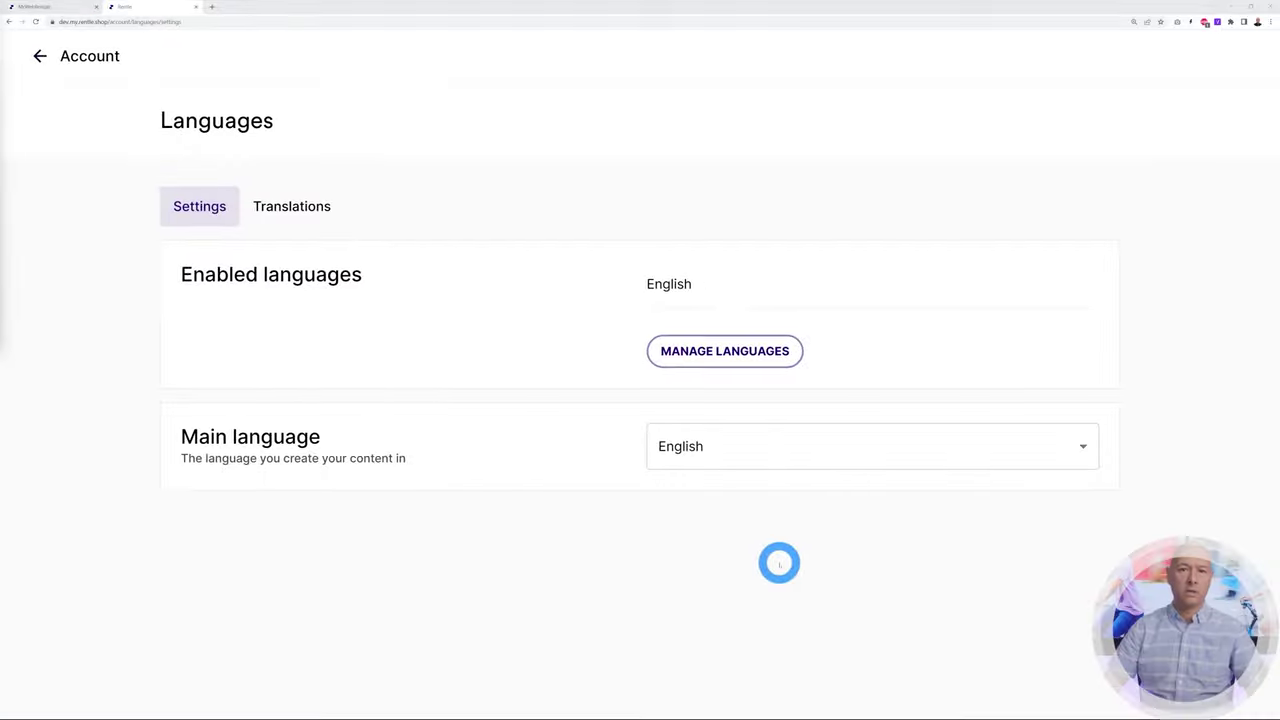
Look over the account's language management, the new delivery option form and the September 2022 report.
click(736, 342)
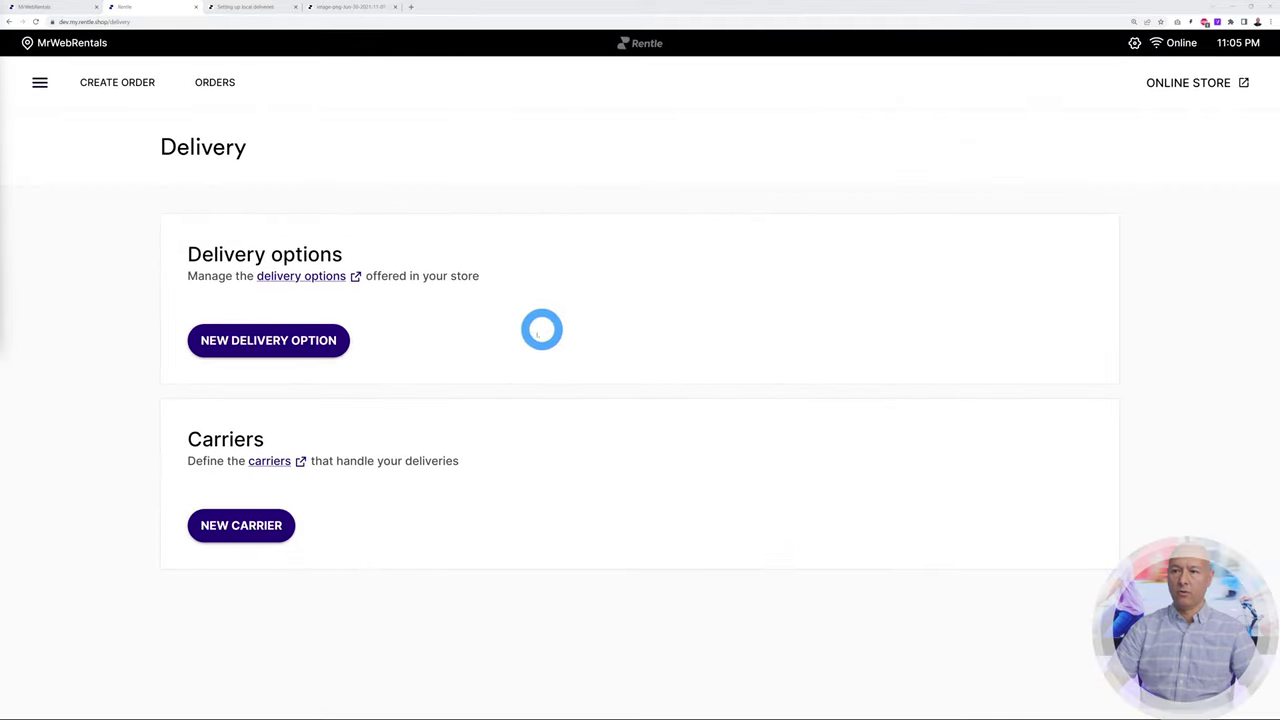
click(278, 340)
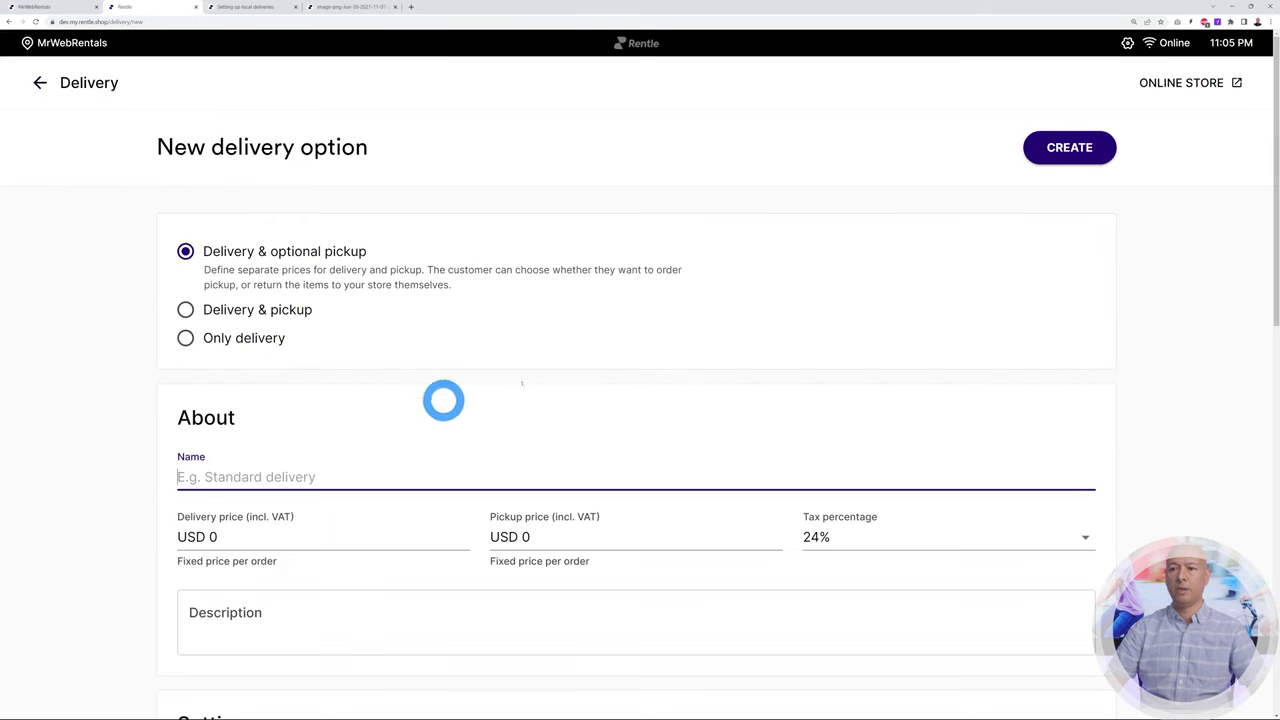
click(40, 82)
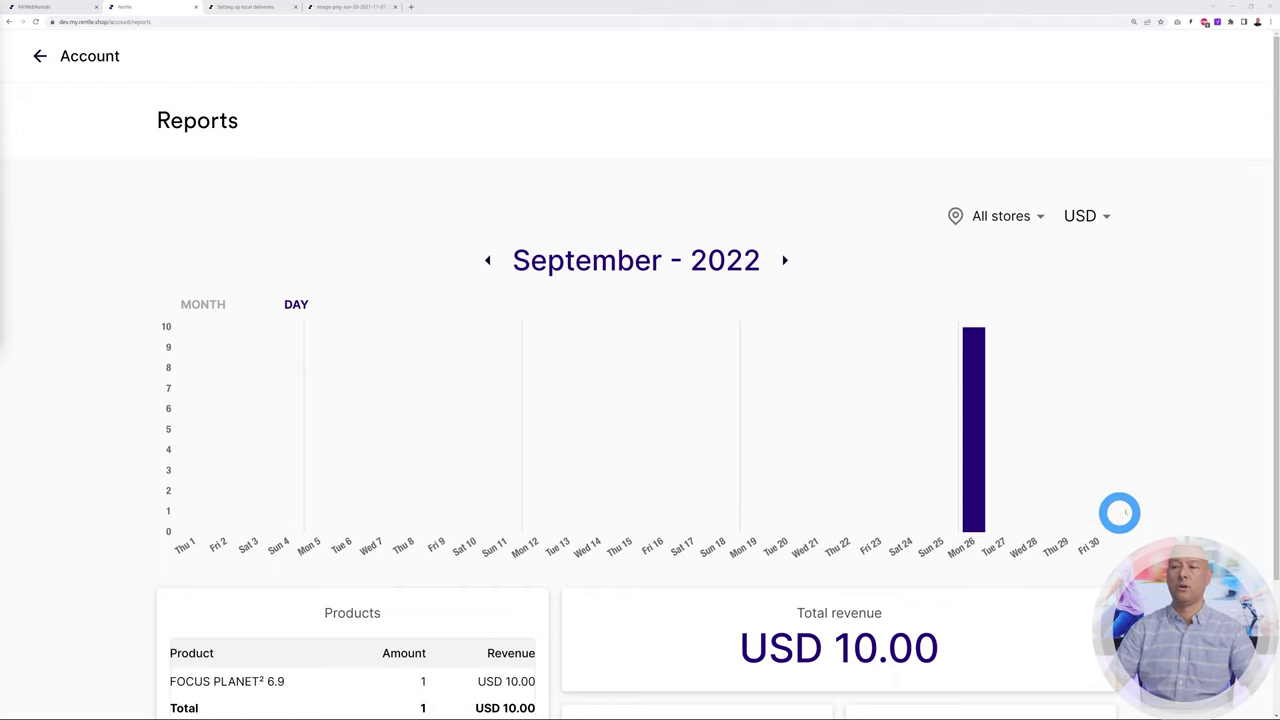
scroll(1192, 490, down, 2)
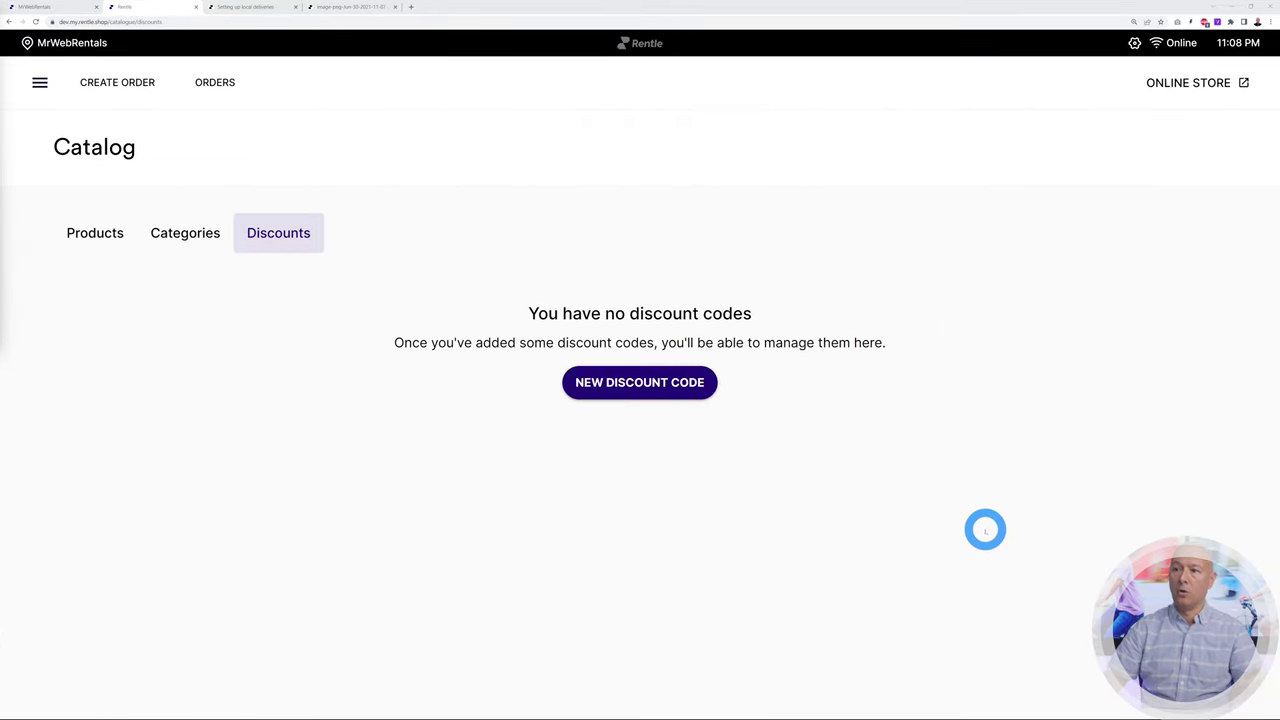
Create the discount code DISCOUNT123 as a percentage discount of 20% and save it.
click(640, 383)
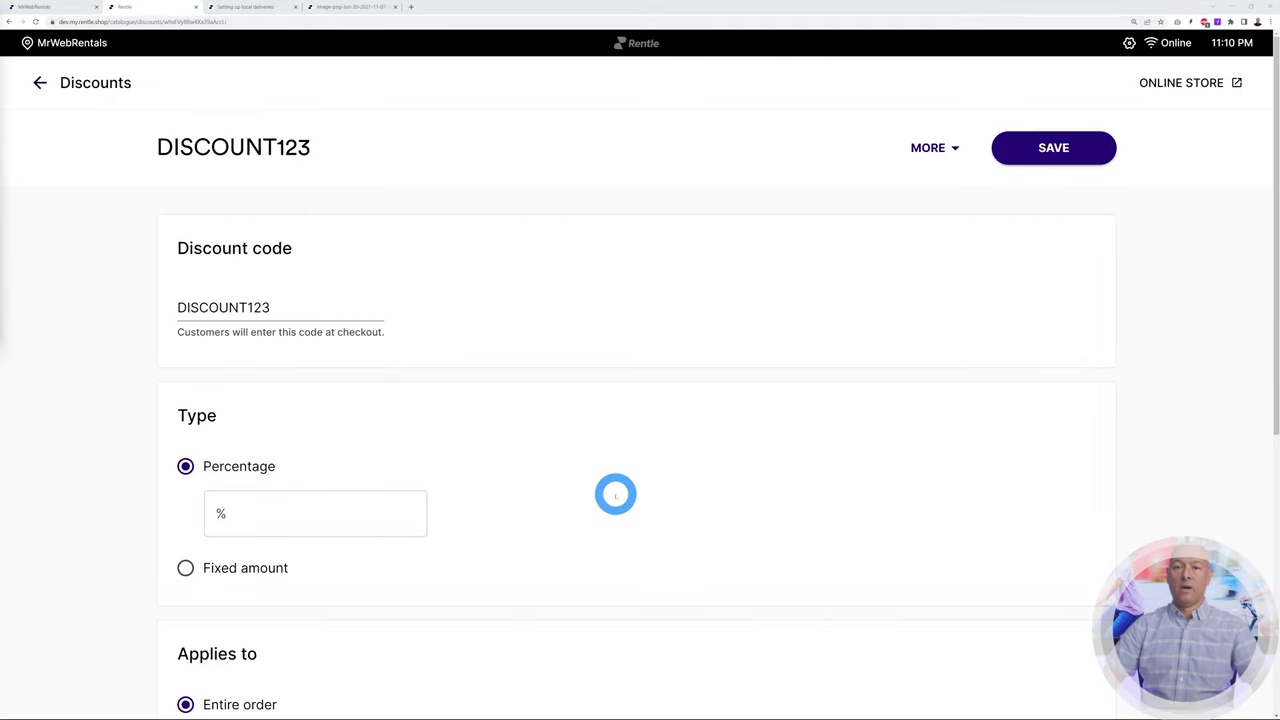
scroll(615, 494, down, 1)
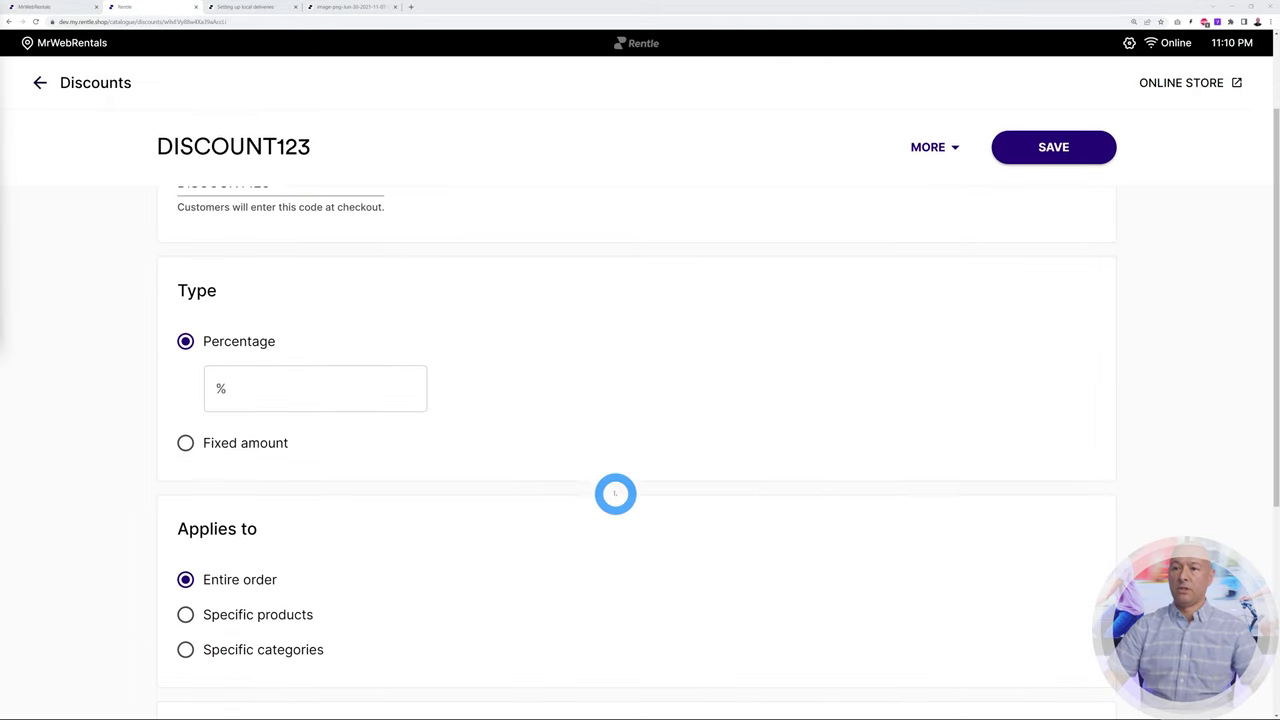
click(257, 391)
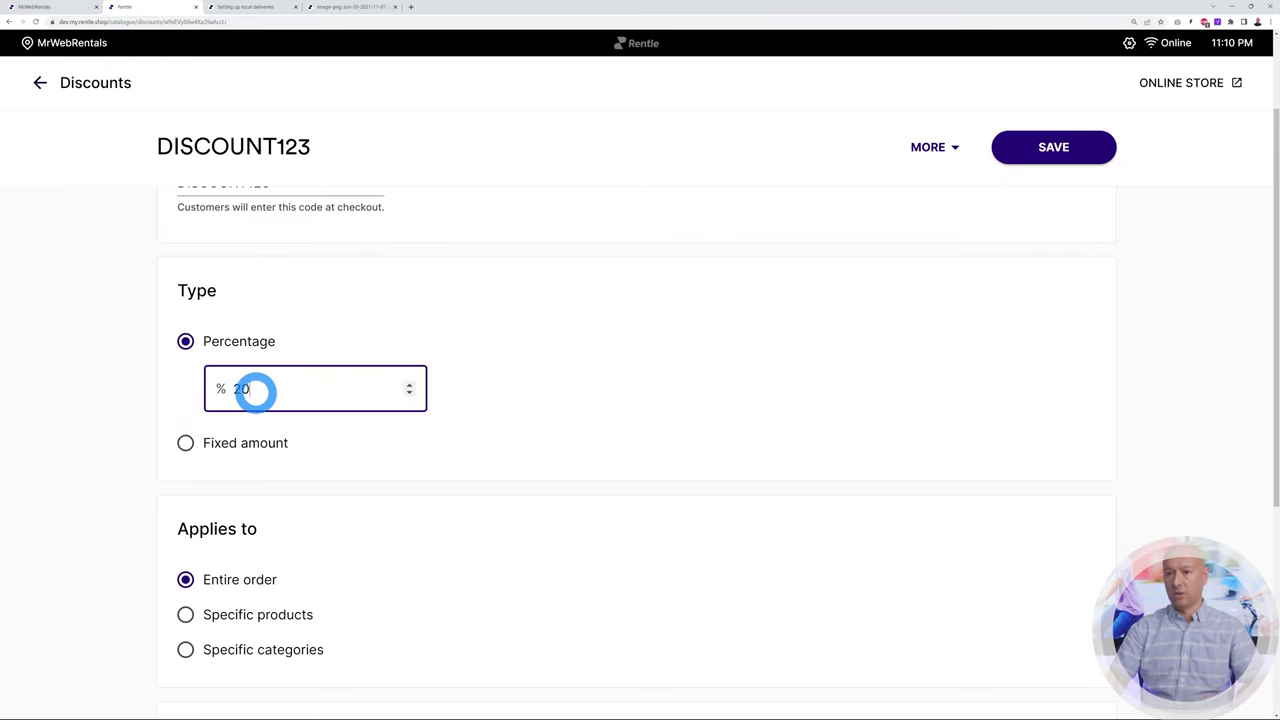
click(620, 382)
Examine the discount's options for what it applies to, its usage limits and its active dates.
scroll(500, 494, down, 2)
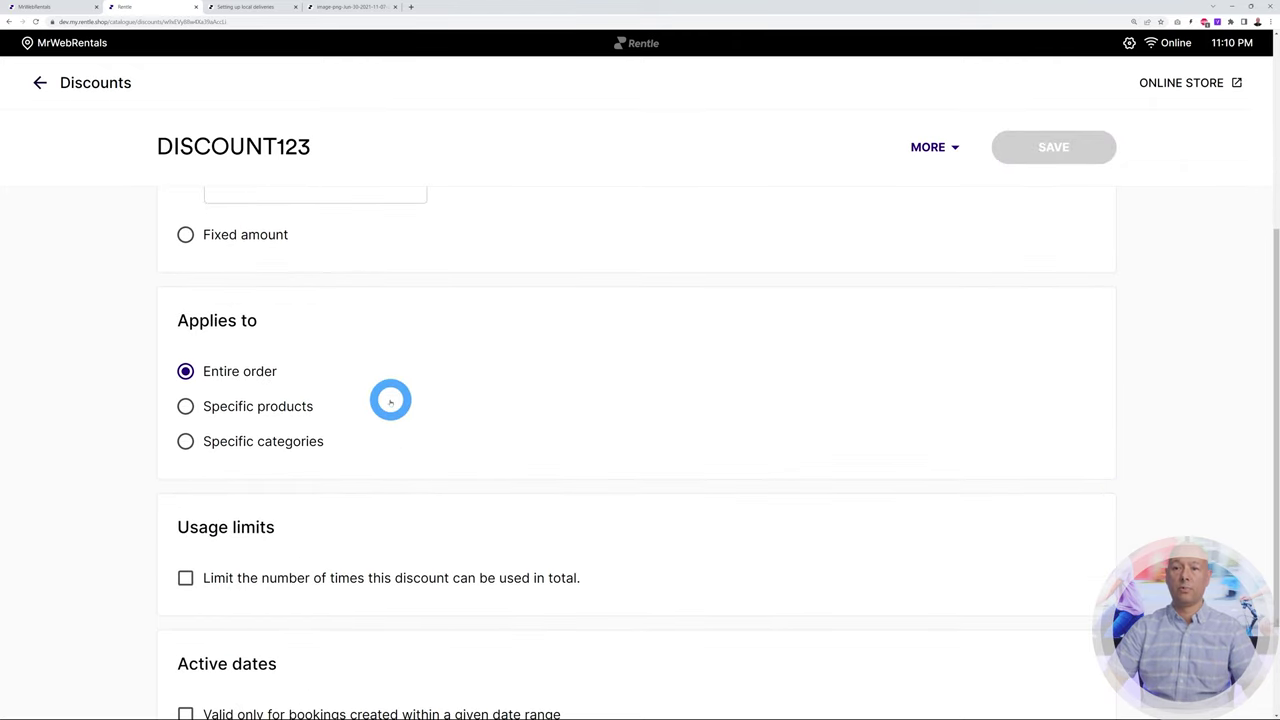
scroll(600, 433, down, 1)
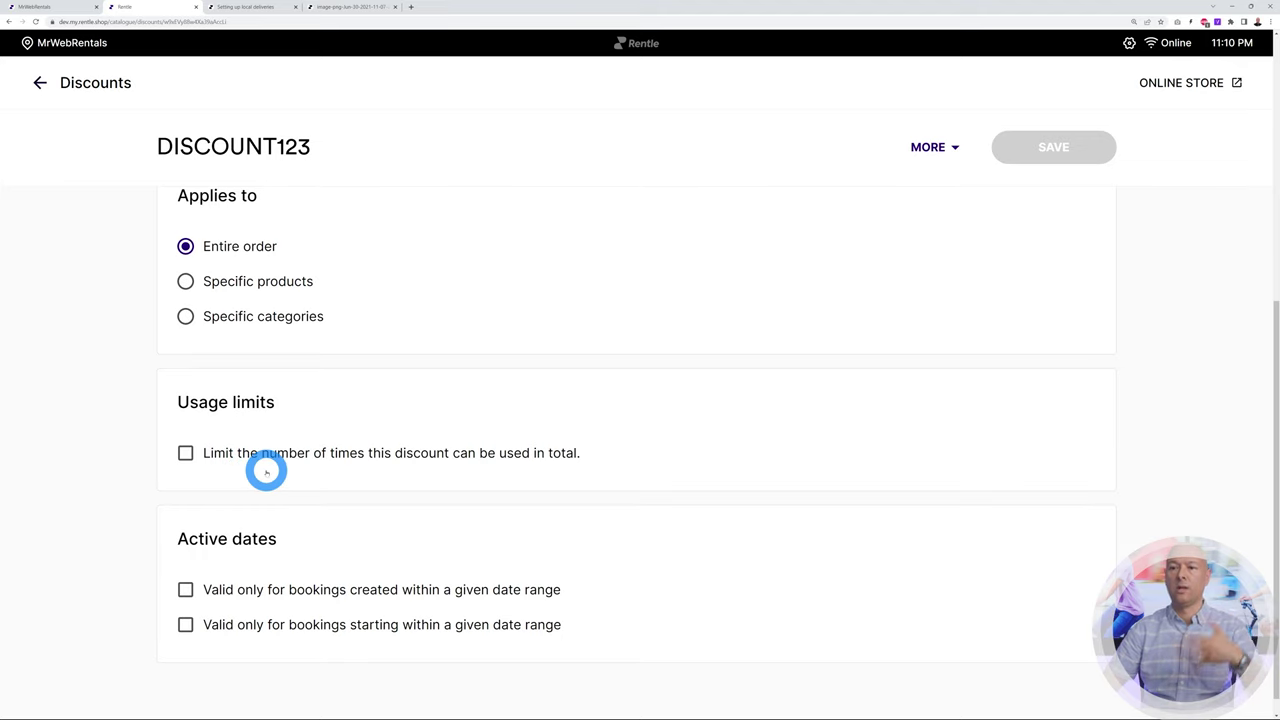
scroll(354, 455, down, 1)
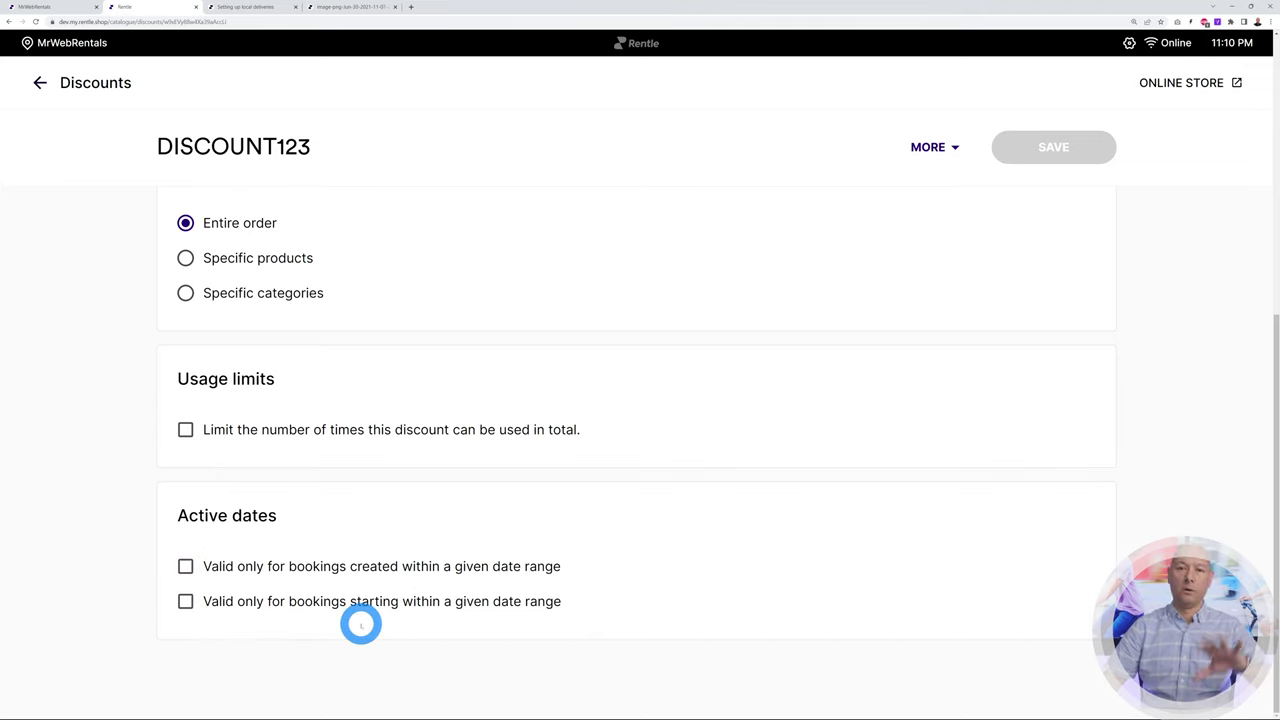
scroll(669, 540, up, 4)
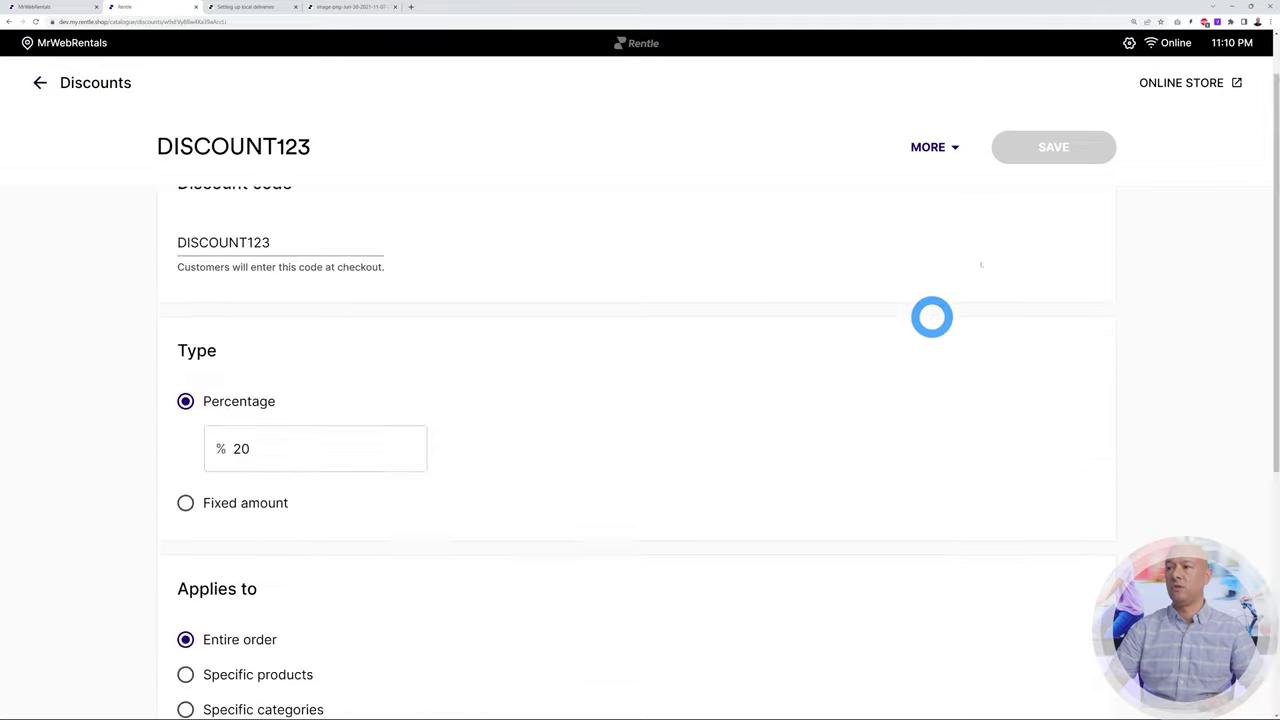
scroll(734, 446, up, 2)
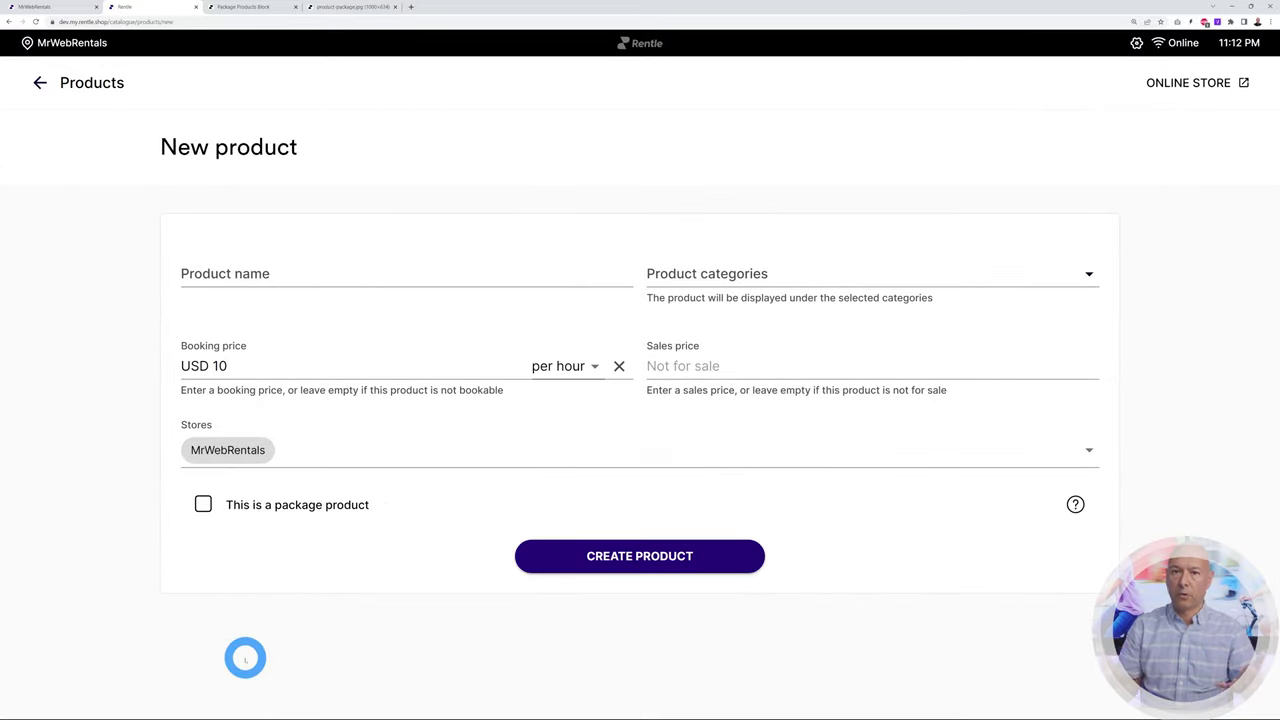
Mark the new product as a package product and view the example package product image.
click(205, 506)
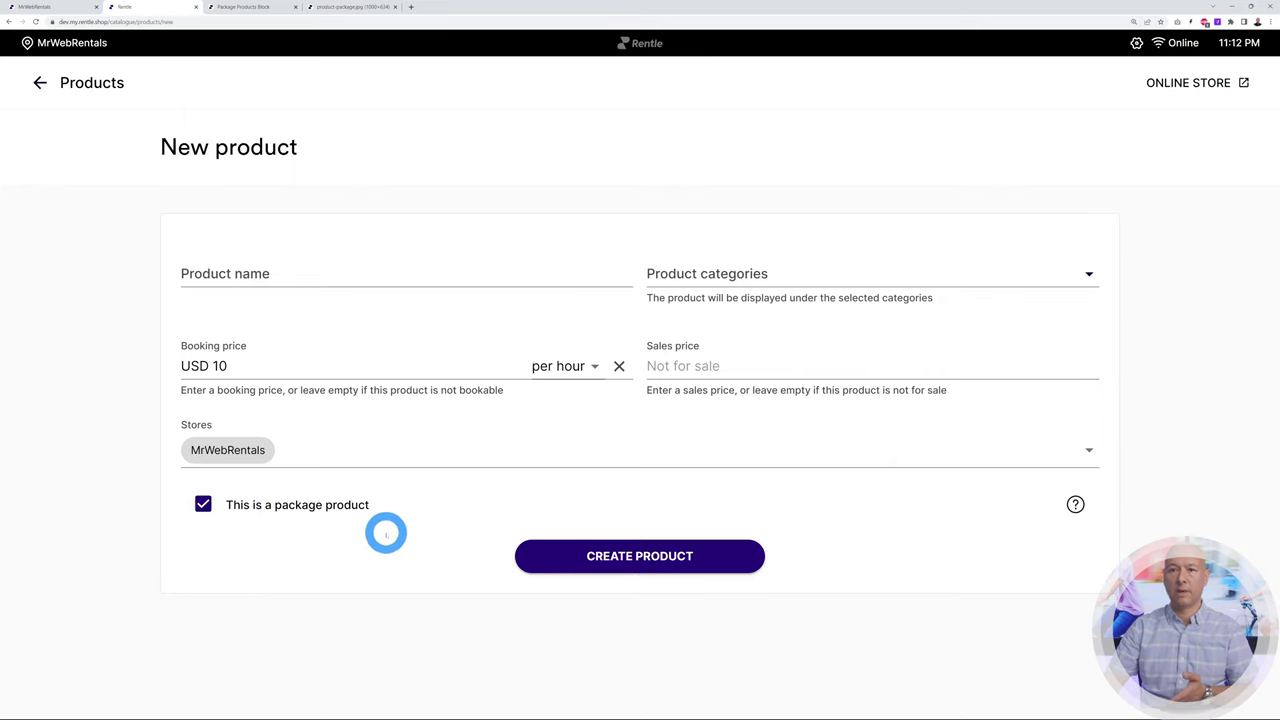
click(363, 8)
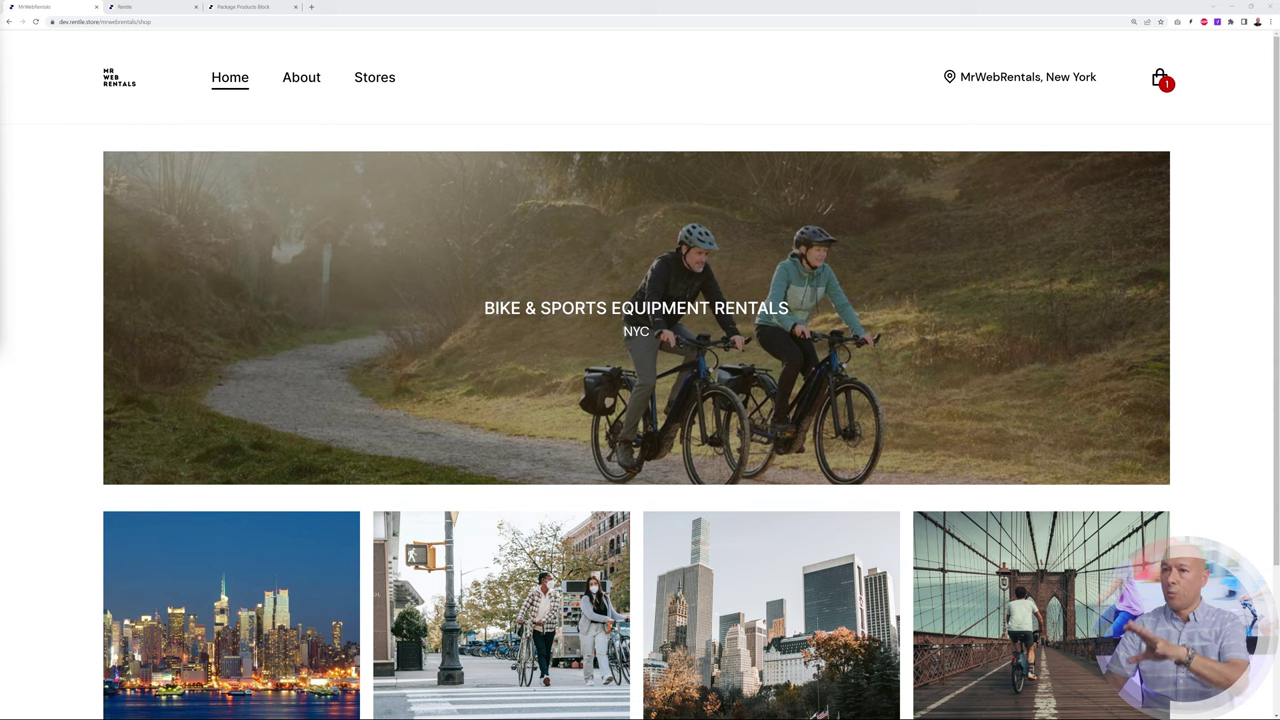
View the Stores page of the online store with its rental locations.
click(375, 79)
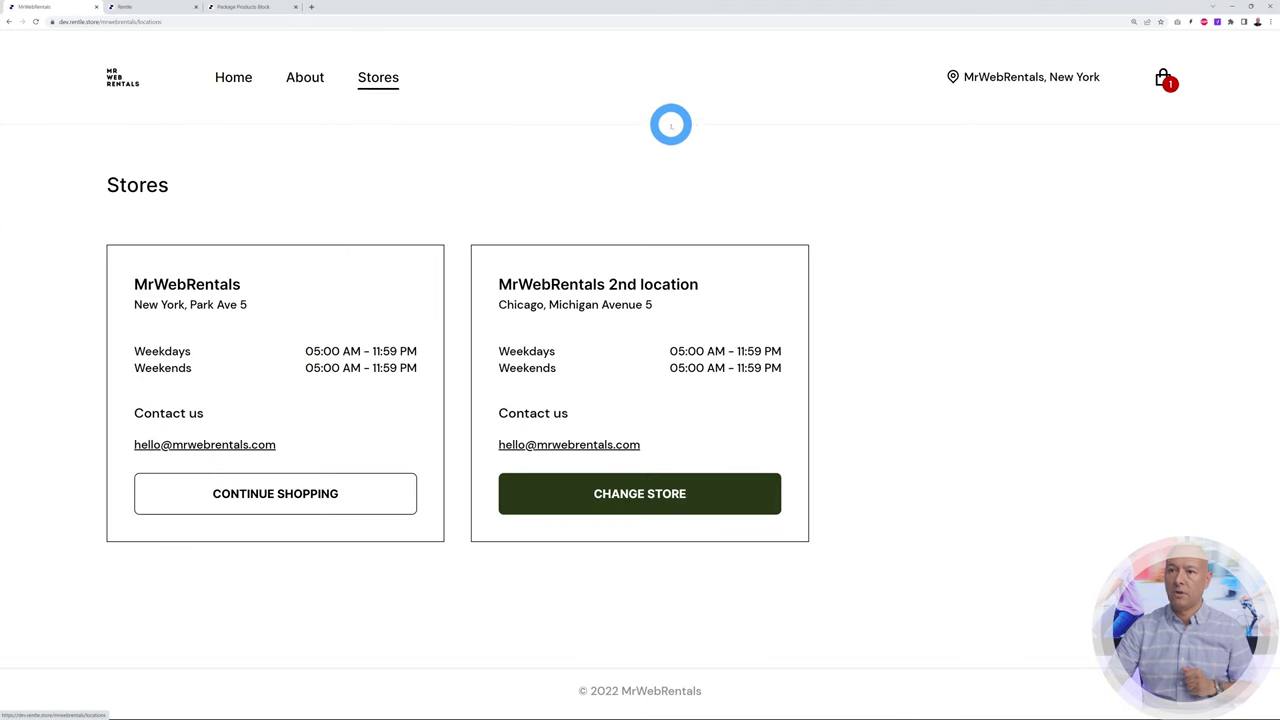